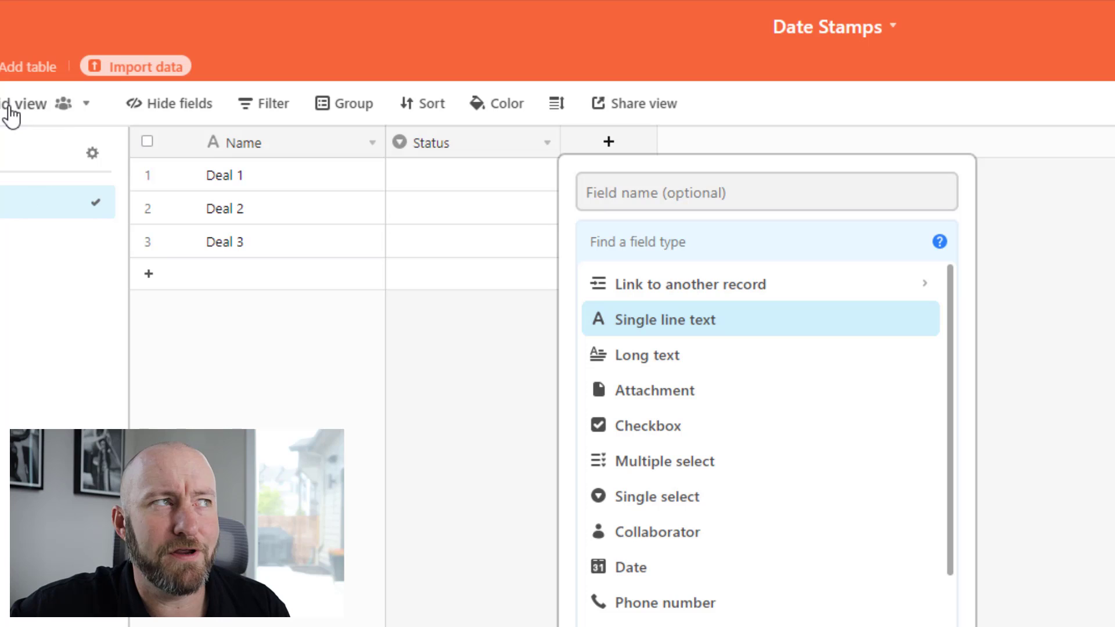
- Review the Status field's options and close its settings unchanged
click(266, 187)
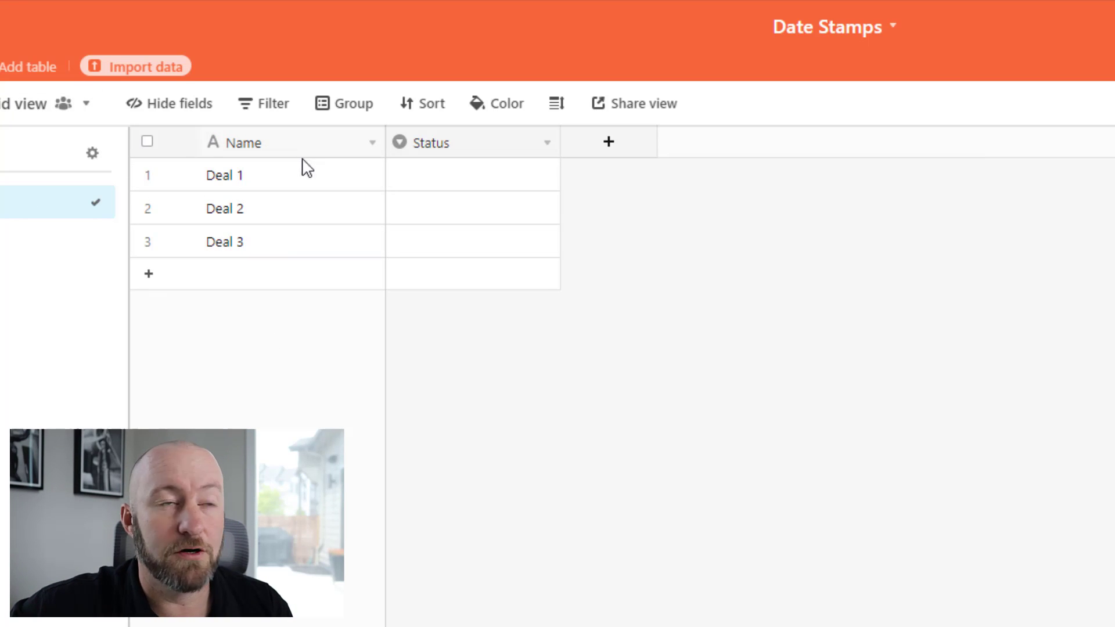
double_click(451, 152)
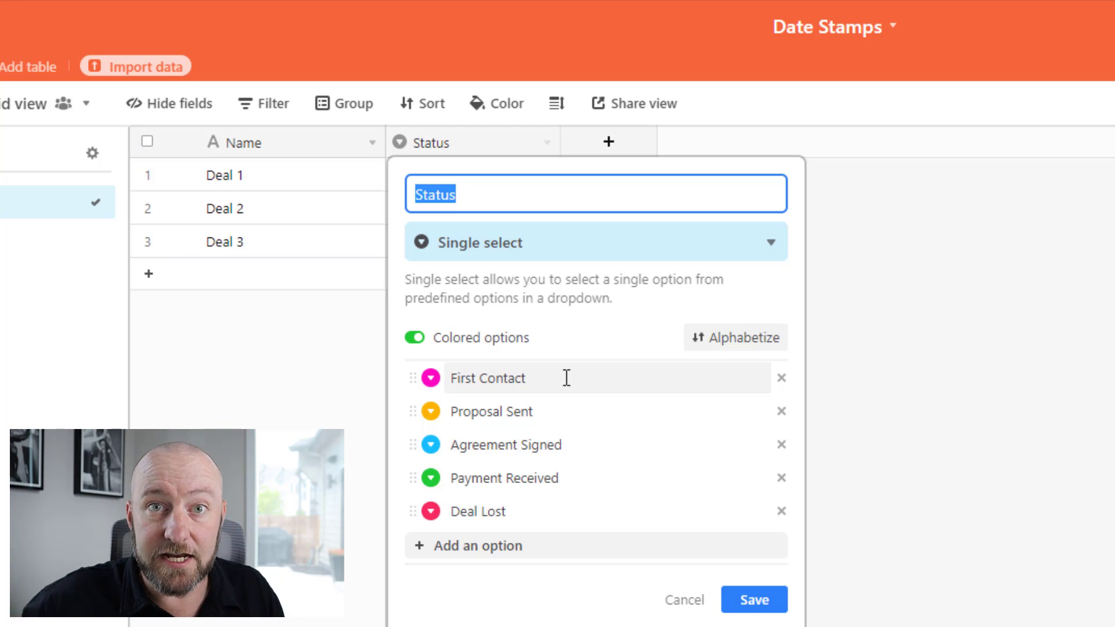
click(1038, 281)
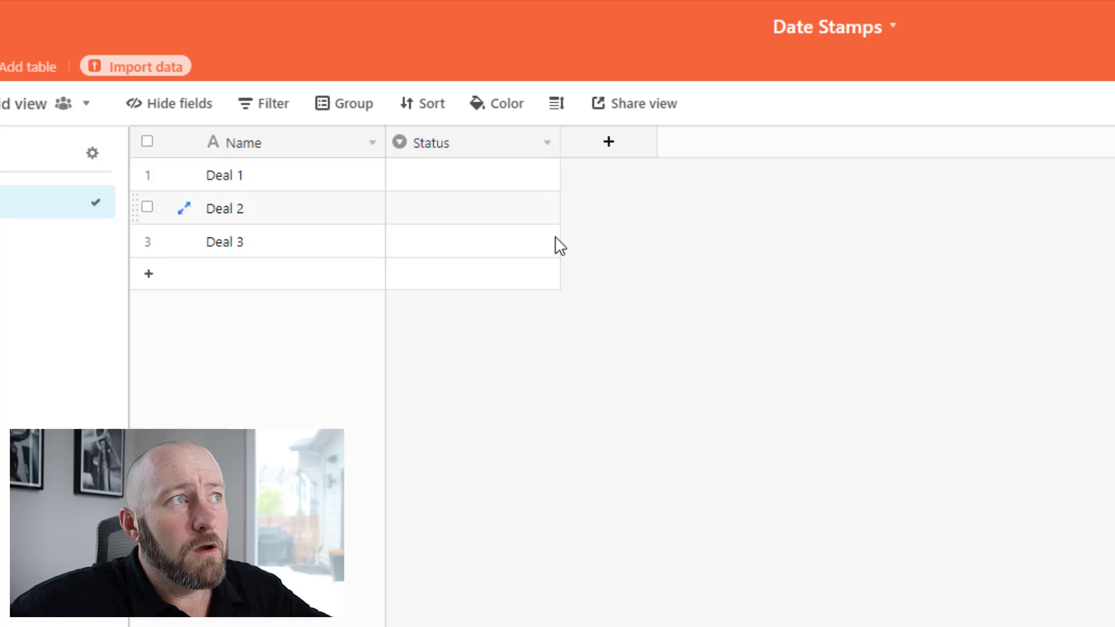
- Set Deals 1–3 statuses to First Contact, Proposal Sent and Agreement Signed
double_click(436, 181)
click(445, 278)
click(427, 207)
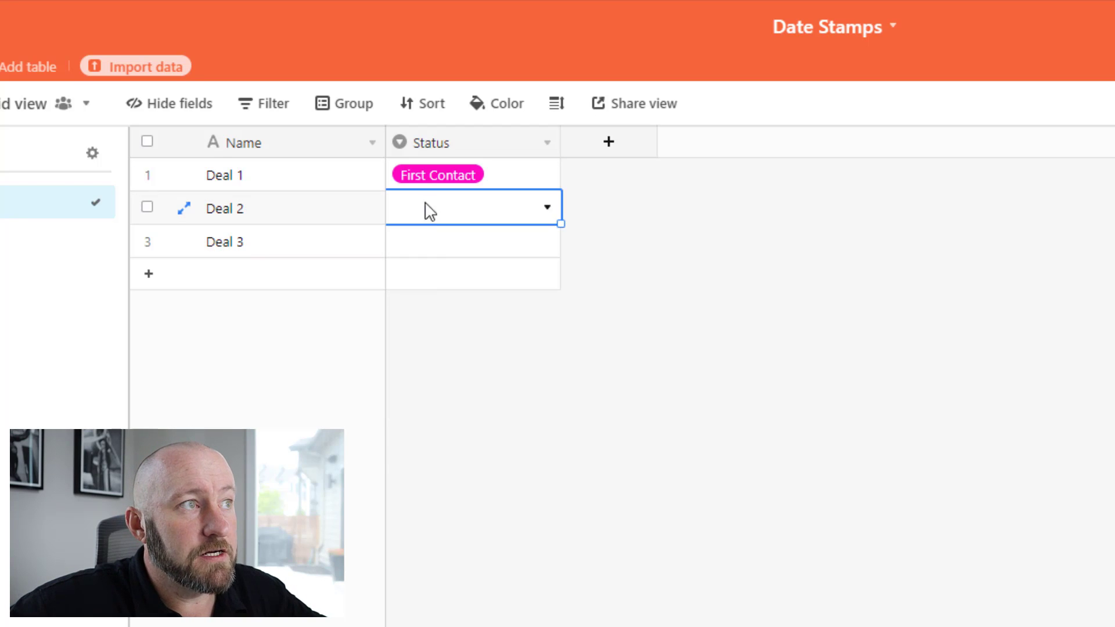
click(426, 203)
click(448, 347)
click(424, 253)
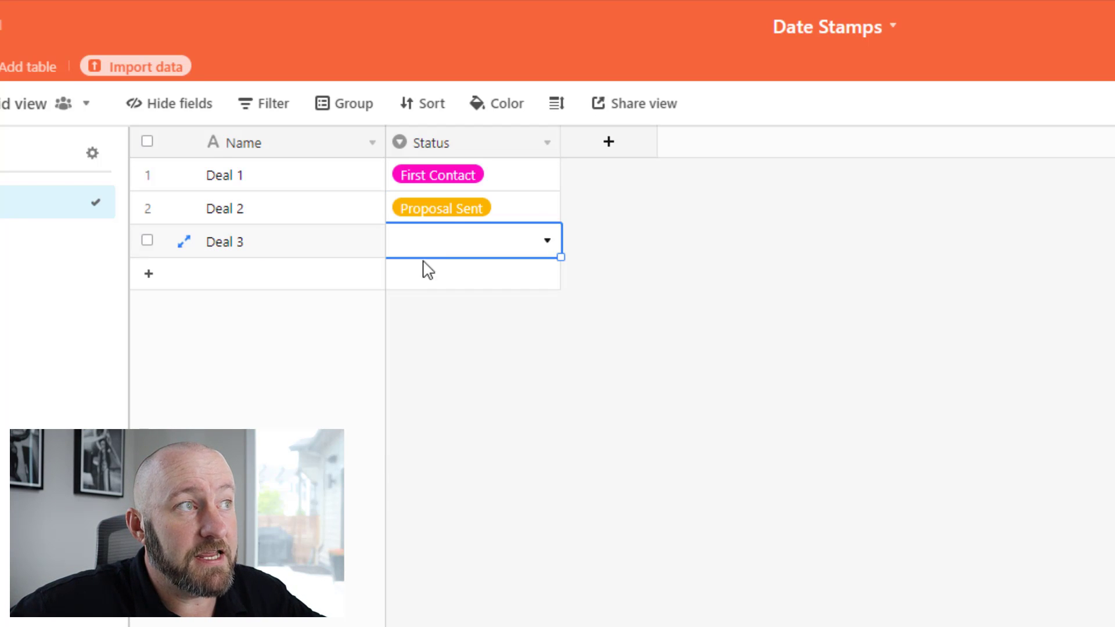
click(428, 243)
click(450, 417)
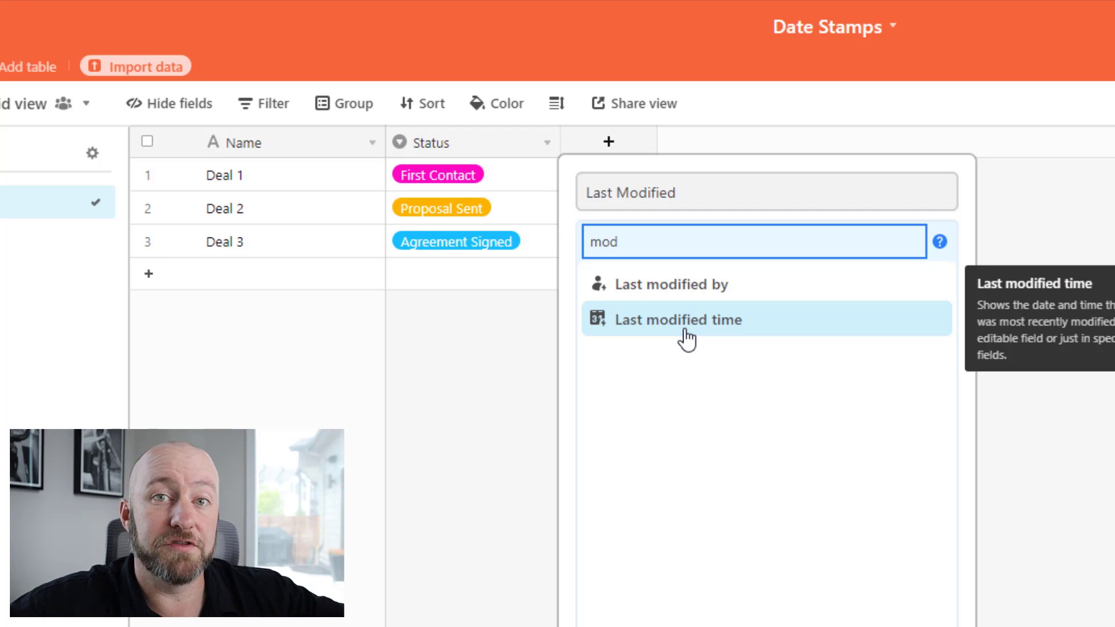
- Create a Last modified time field tracking only Status, with time excluded
click(686, 332)
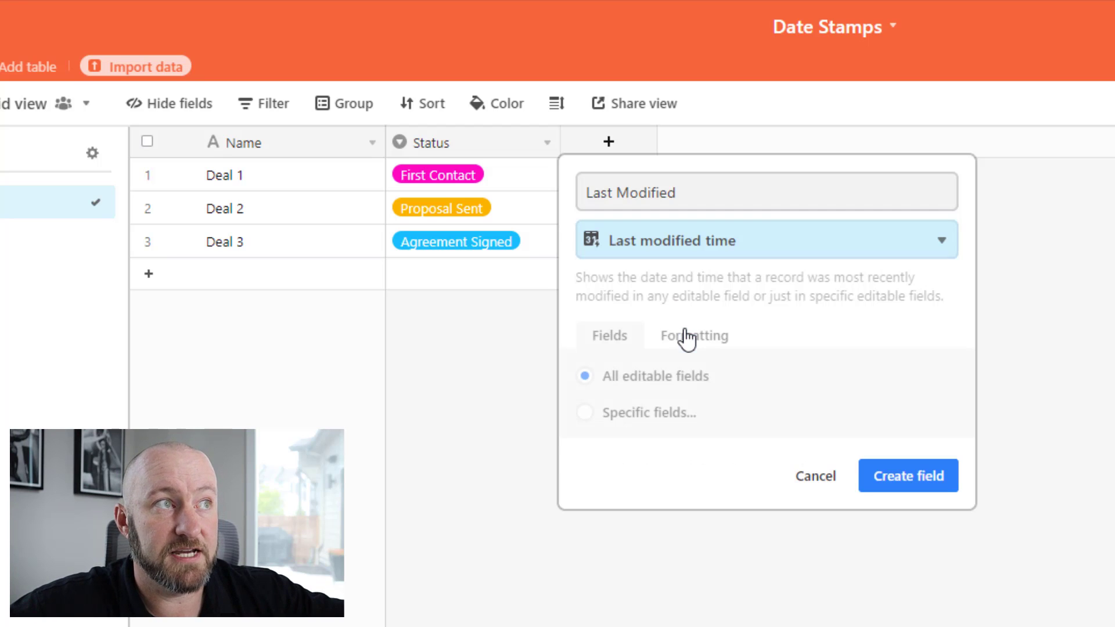
click(644, 414)
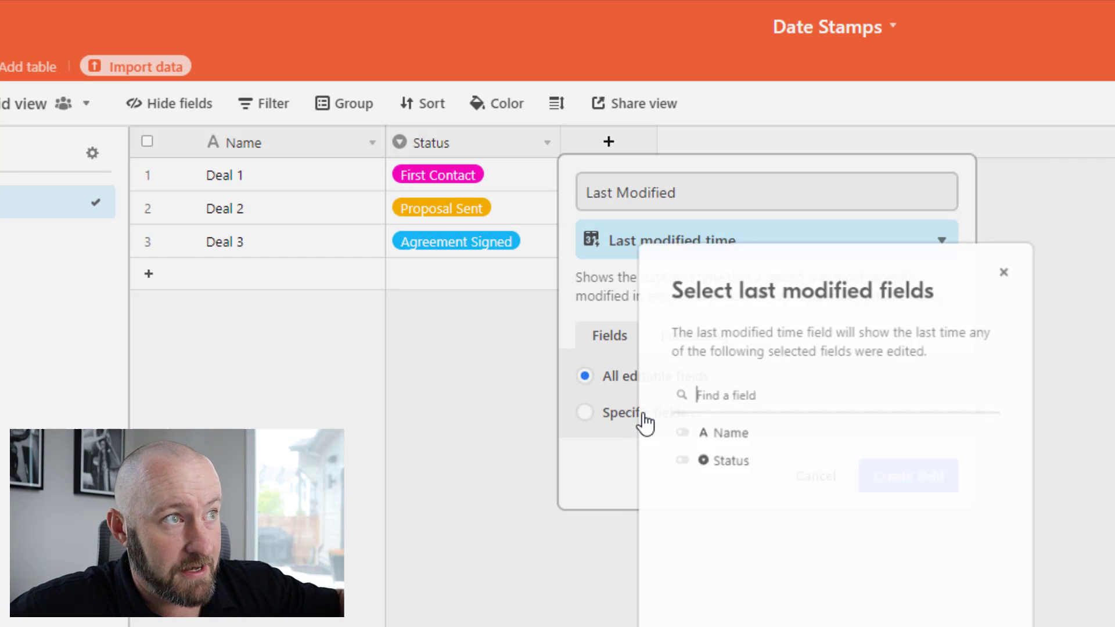
click(679, 459)
key(Escape)
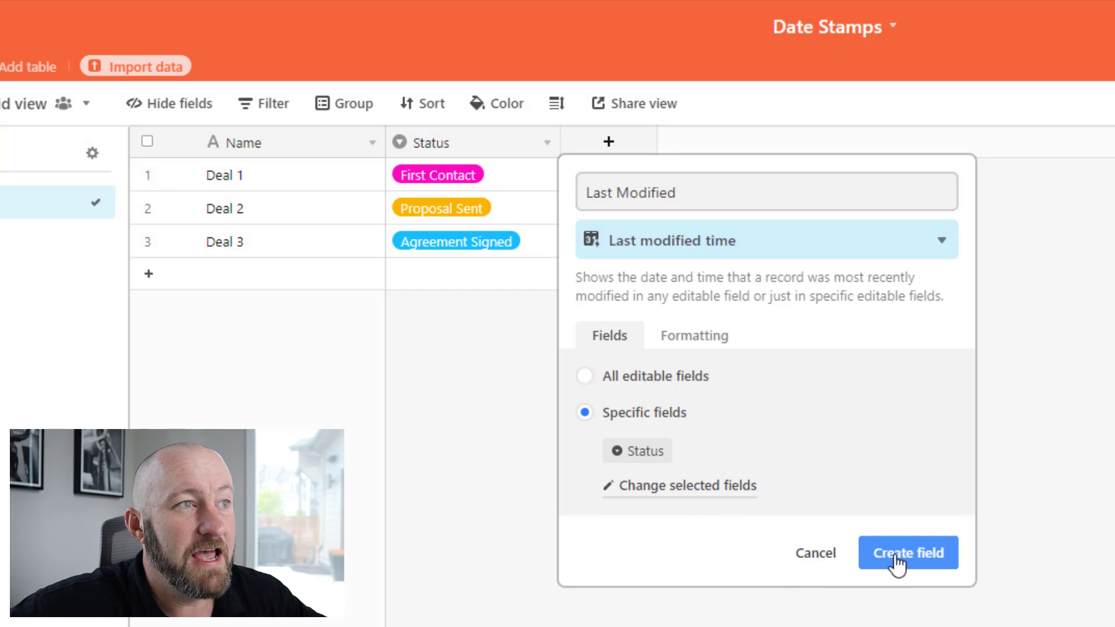
click(693, 338)
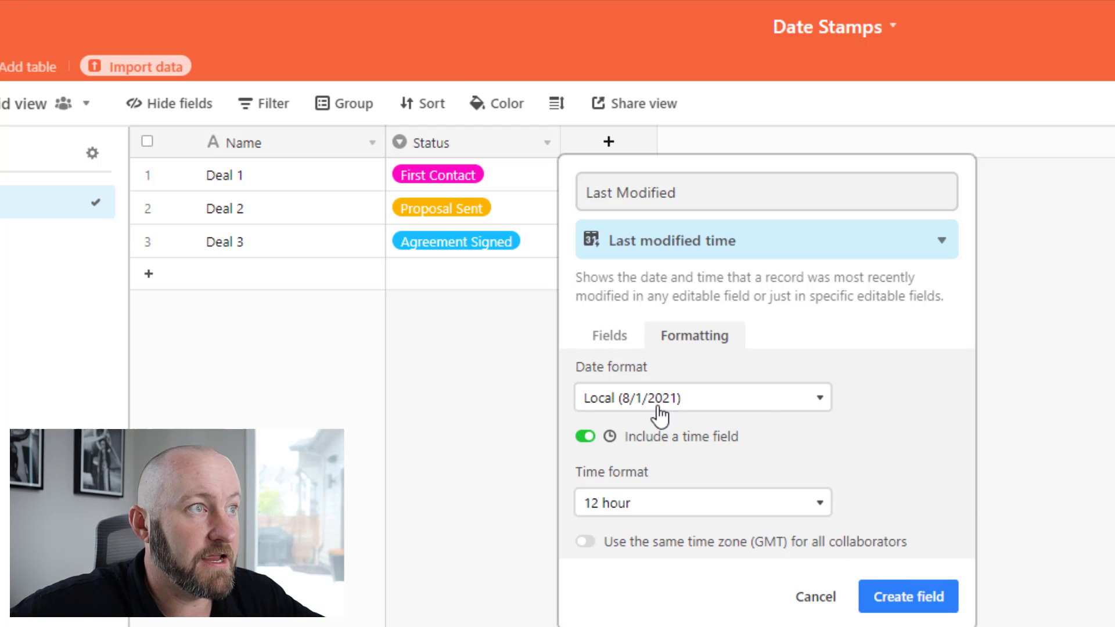
click(683, 445)
click(907, 529)
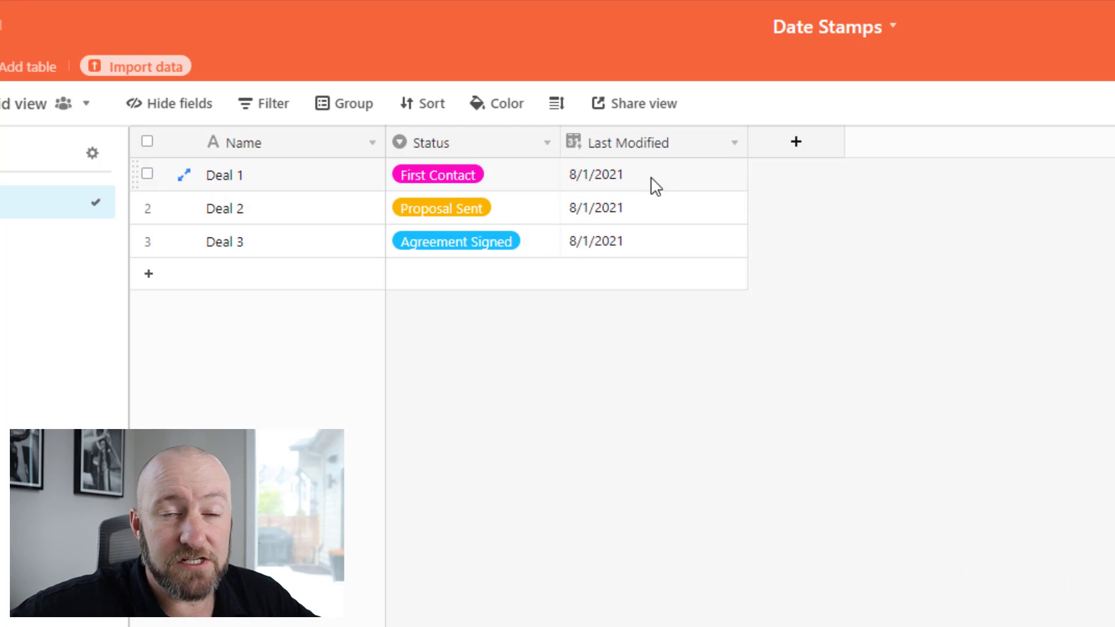
- Narrow the Last Modified column and add a blank fourth record
drag(647, 177, 644, 266)
click(750, 141)
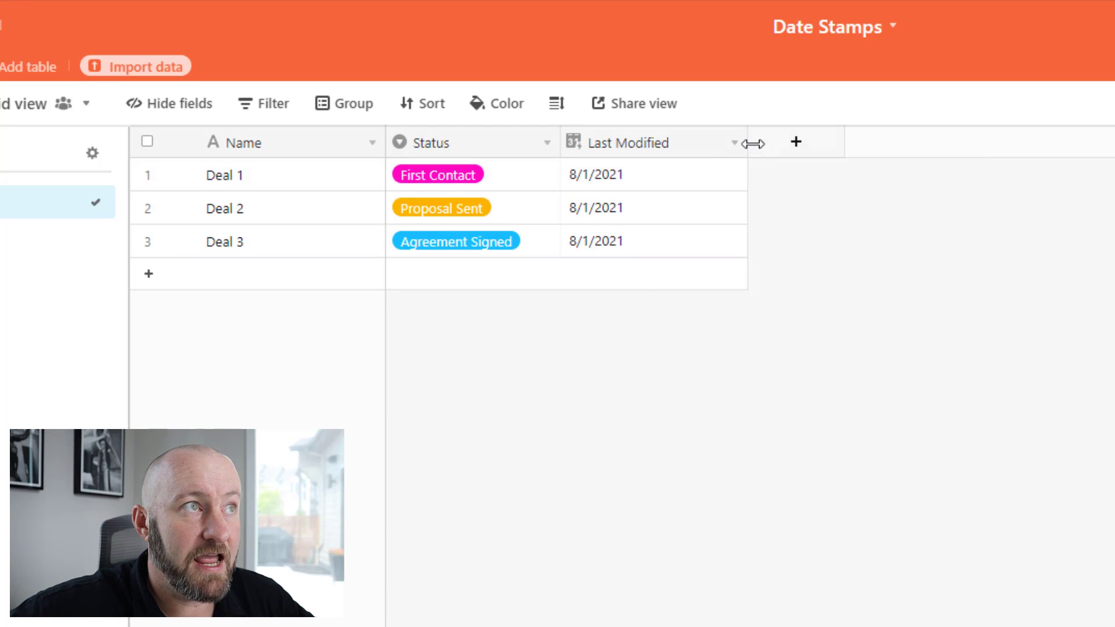
drag(749, 141, 720, 141)
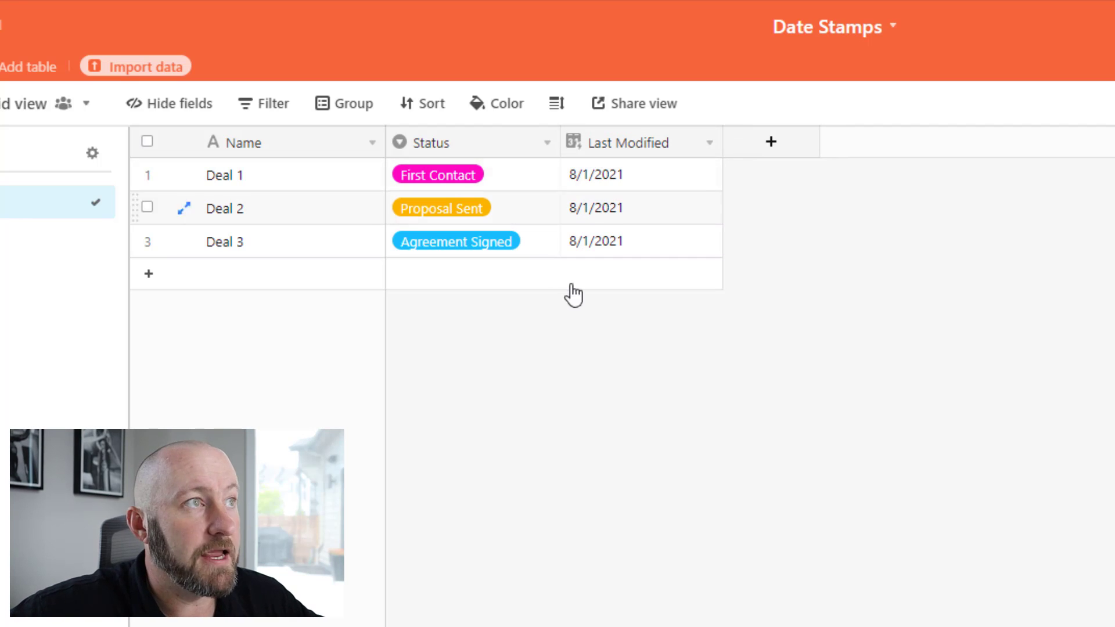
click(492, 278)
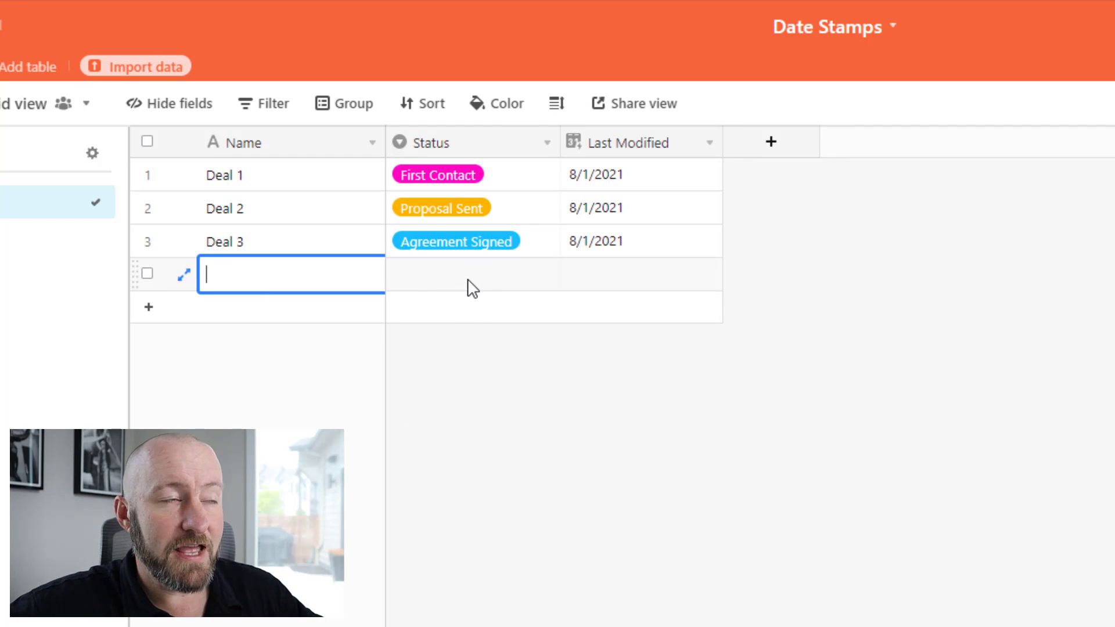
- Set the new fourth record's Status to Payment Received
click(457, 288)
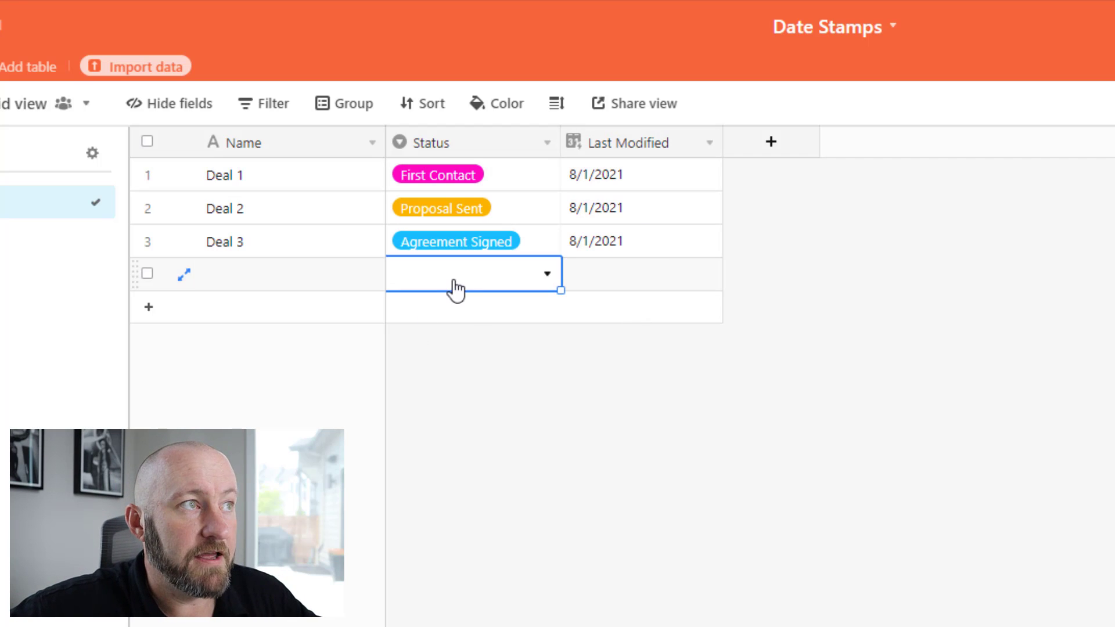
click(457, 287)
click(436, 492)
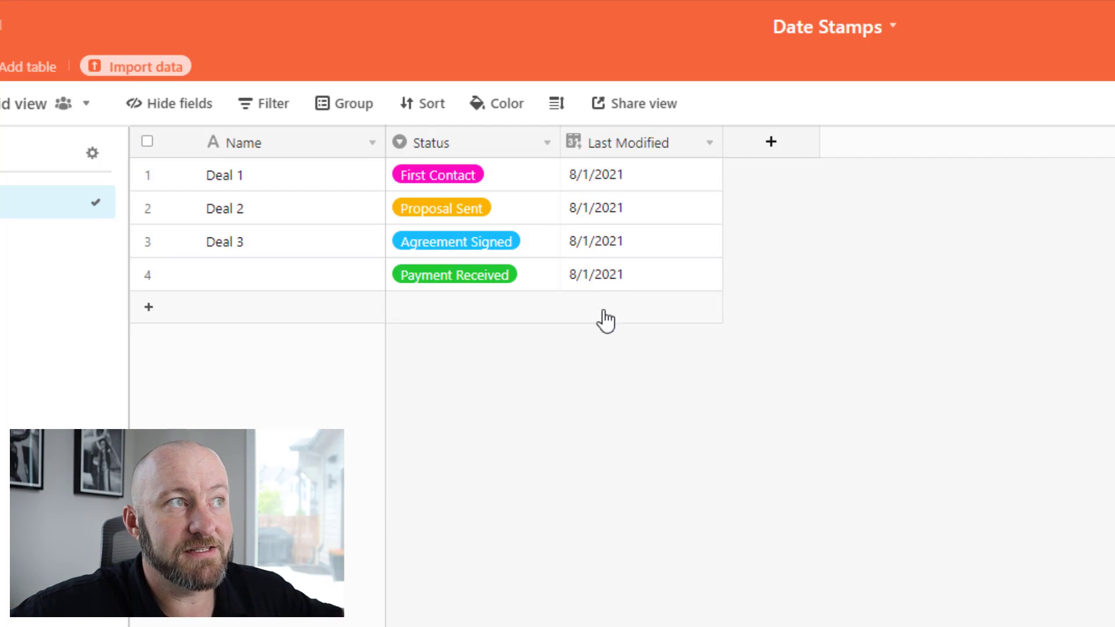
- Check the test record's Last Modified date, then delete the record
click(610, 262)
right_click(609, 259)
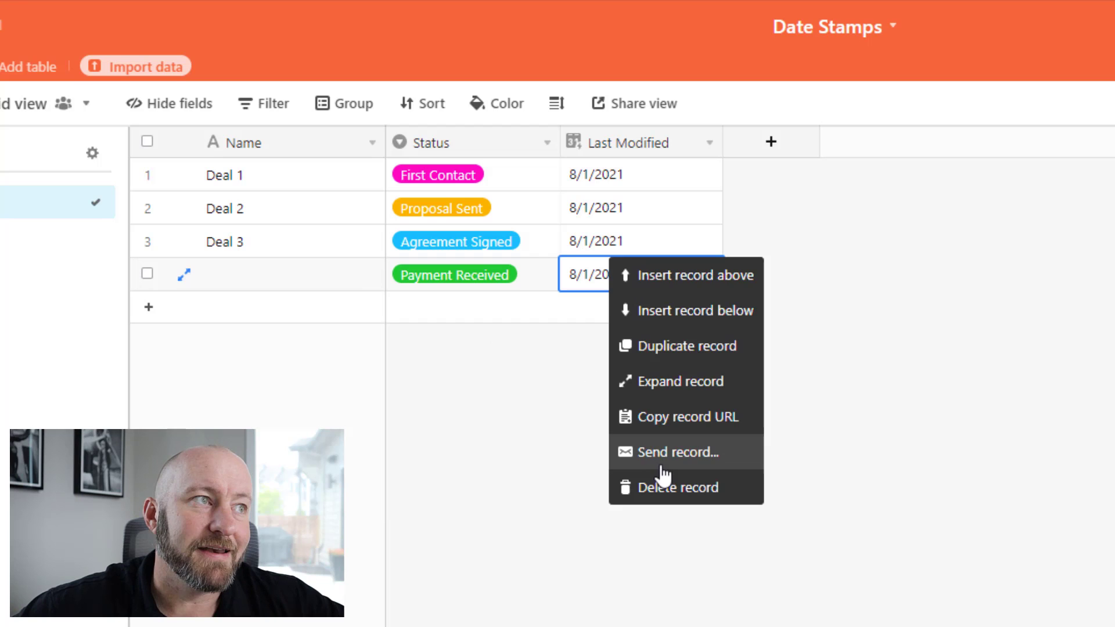
click(667, 493)
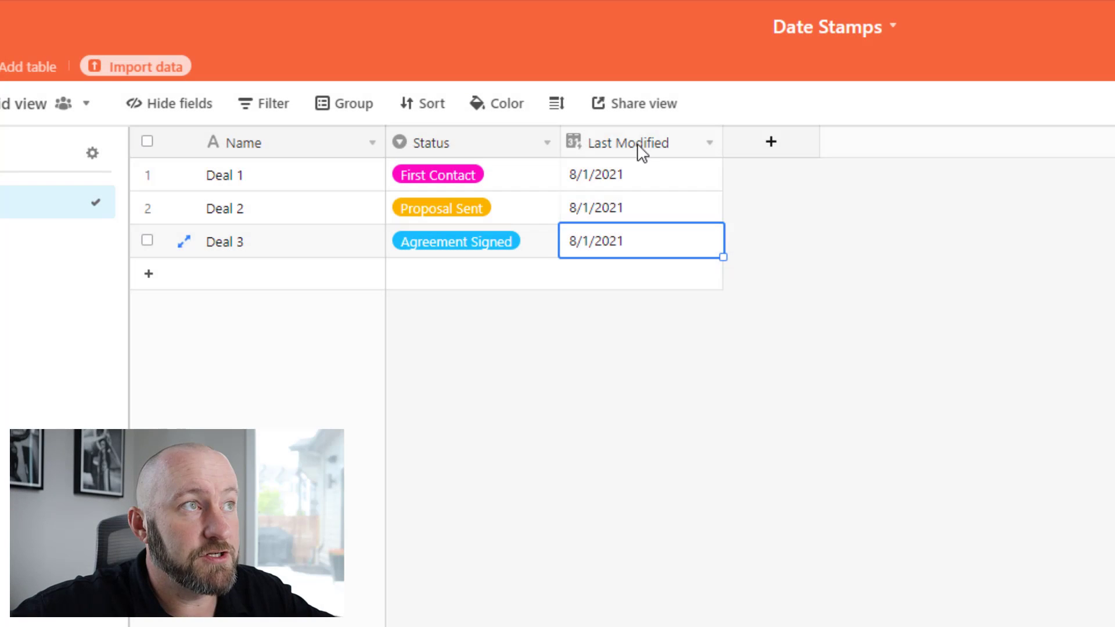
- Add a formula field named Today() using the TODAY() function
click(639, 148)
double_click(641, 140)
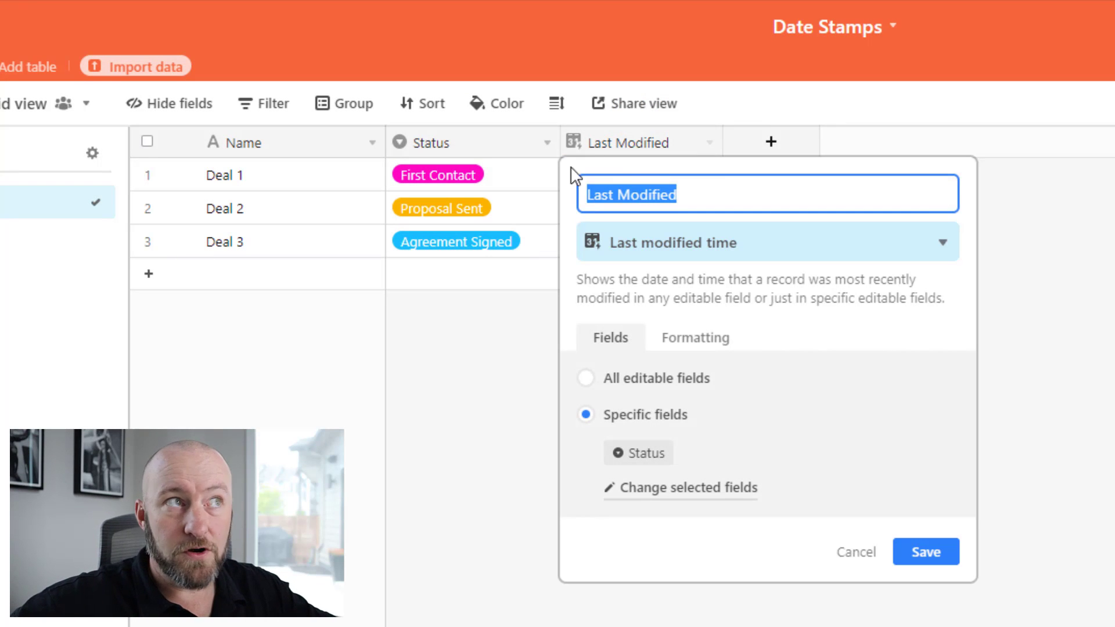
text(Today())
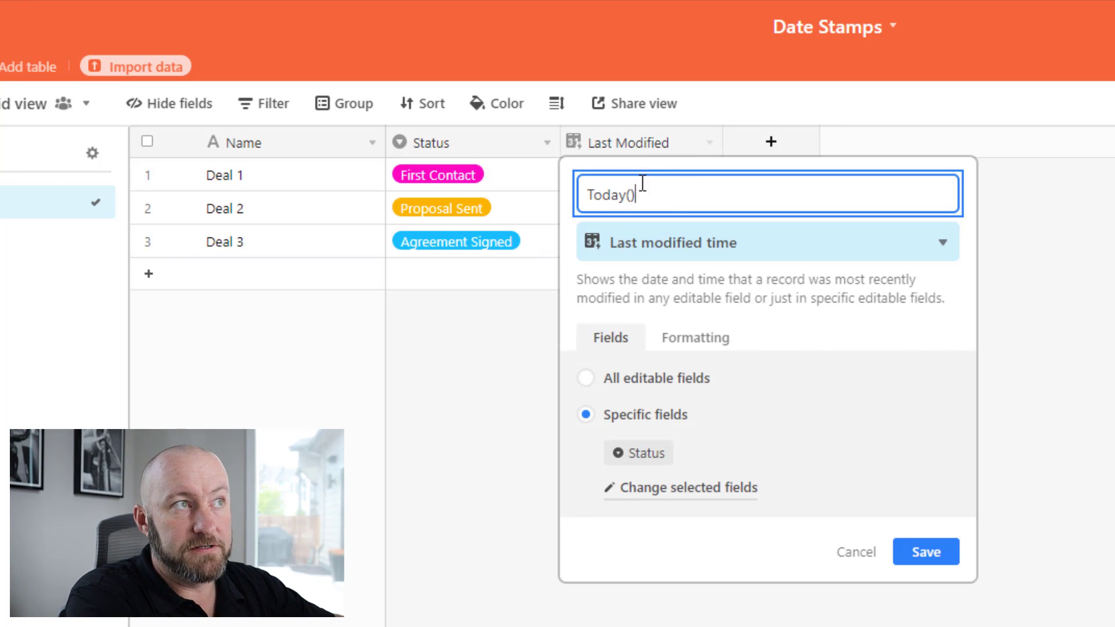
key(Tab)
text(f)
key(Return)
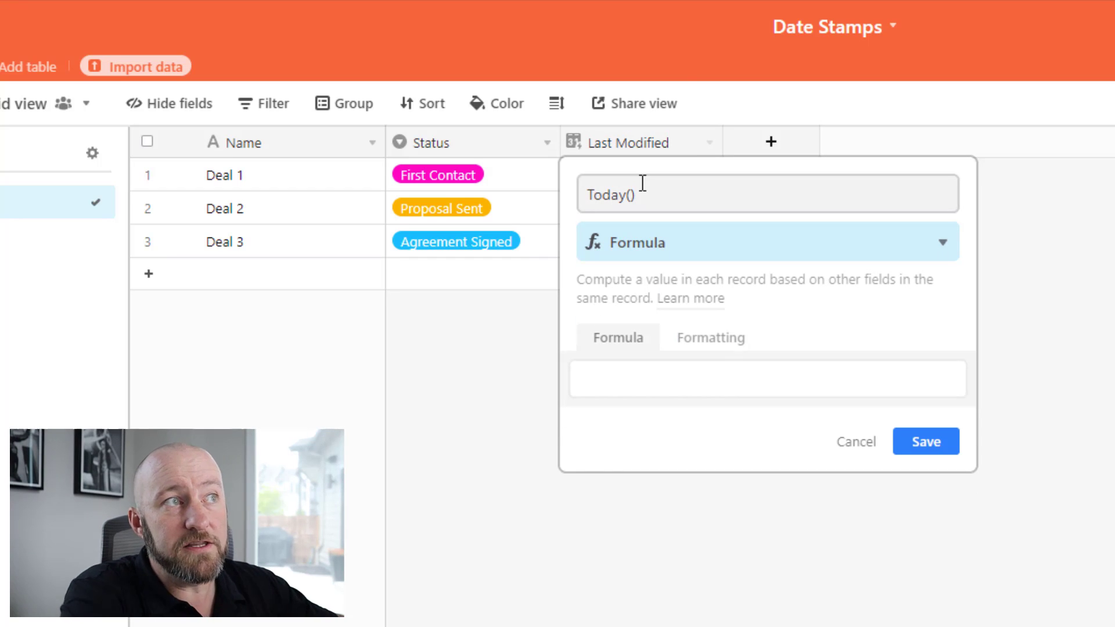
click(604, 391)
text(tod)
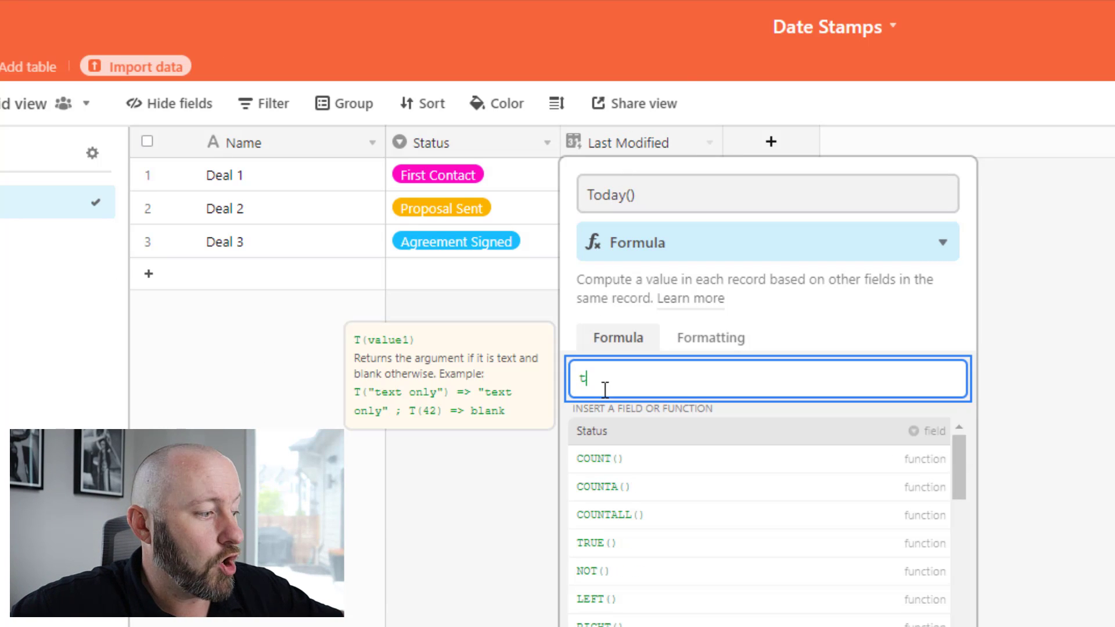
click(643, 453)
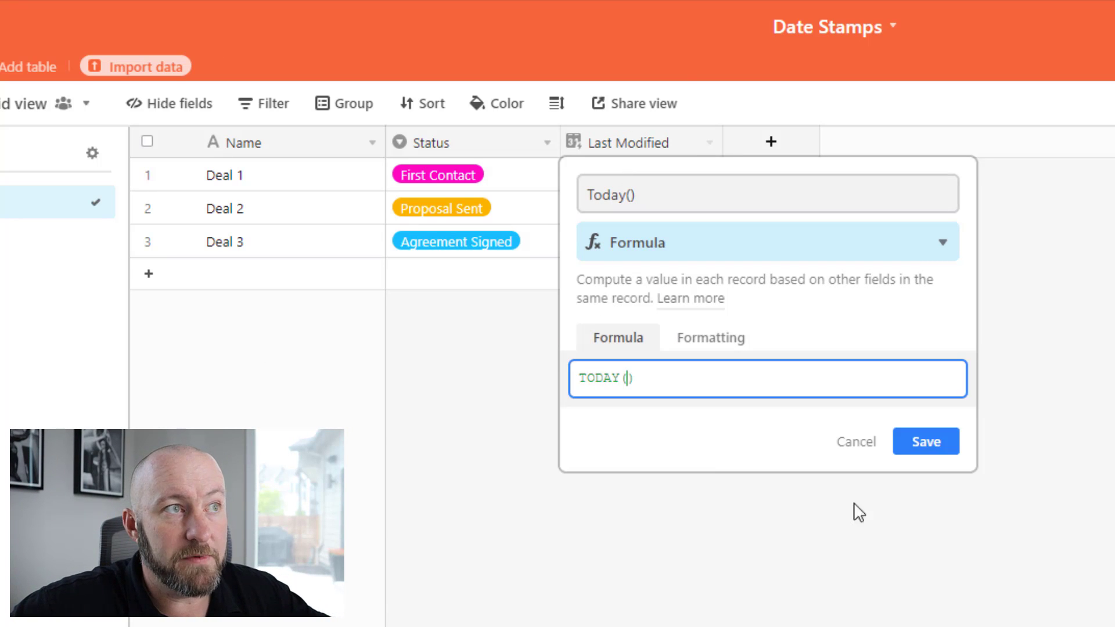
click(926, 443)
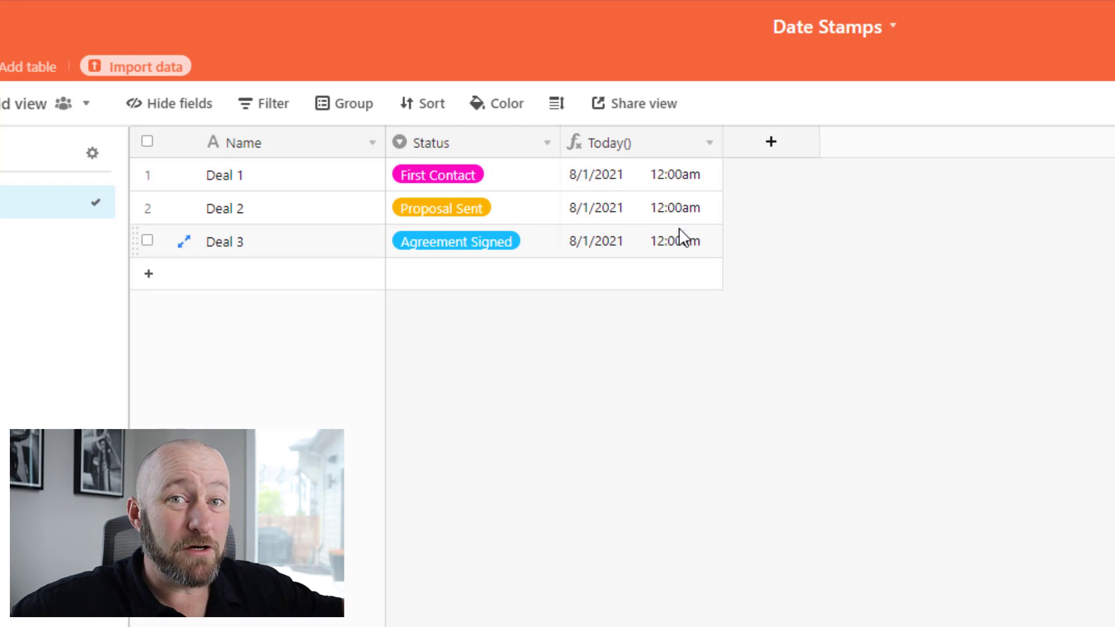
- Format the Today() field as a date without time
double_click(669, 148)
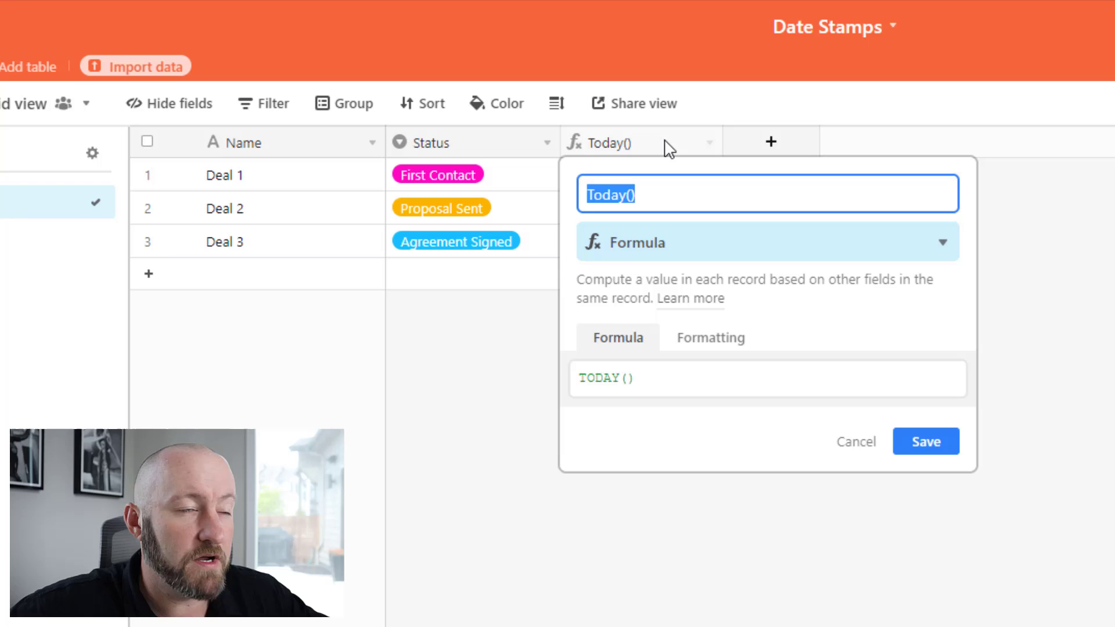
click(693, 342)
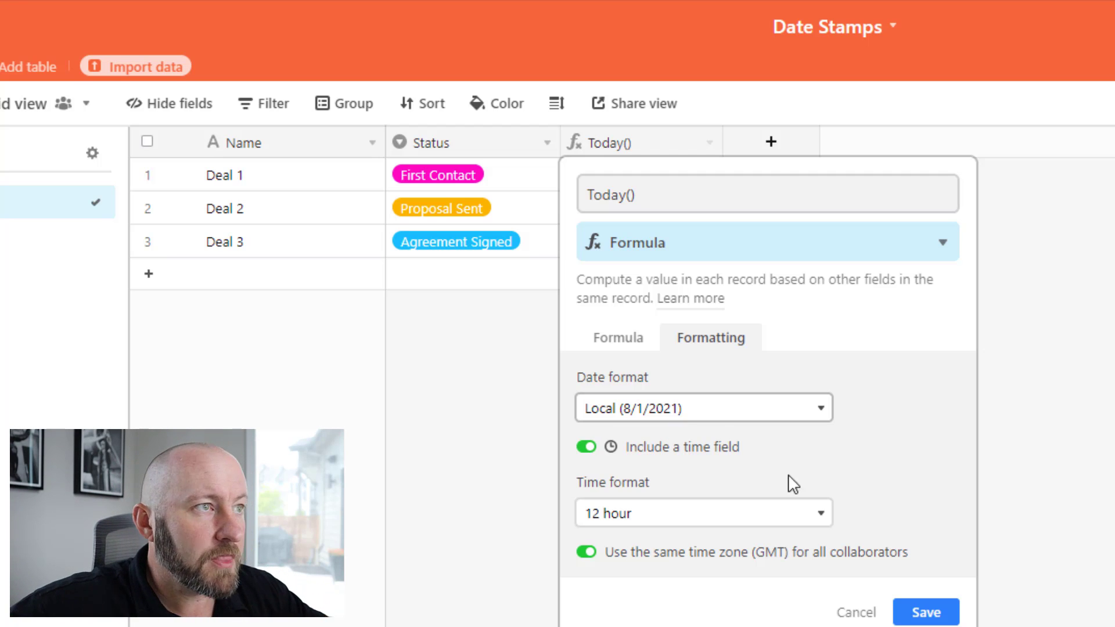
click(649, 450)
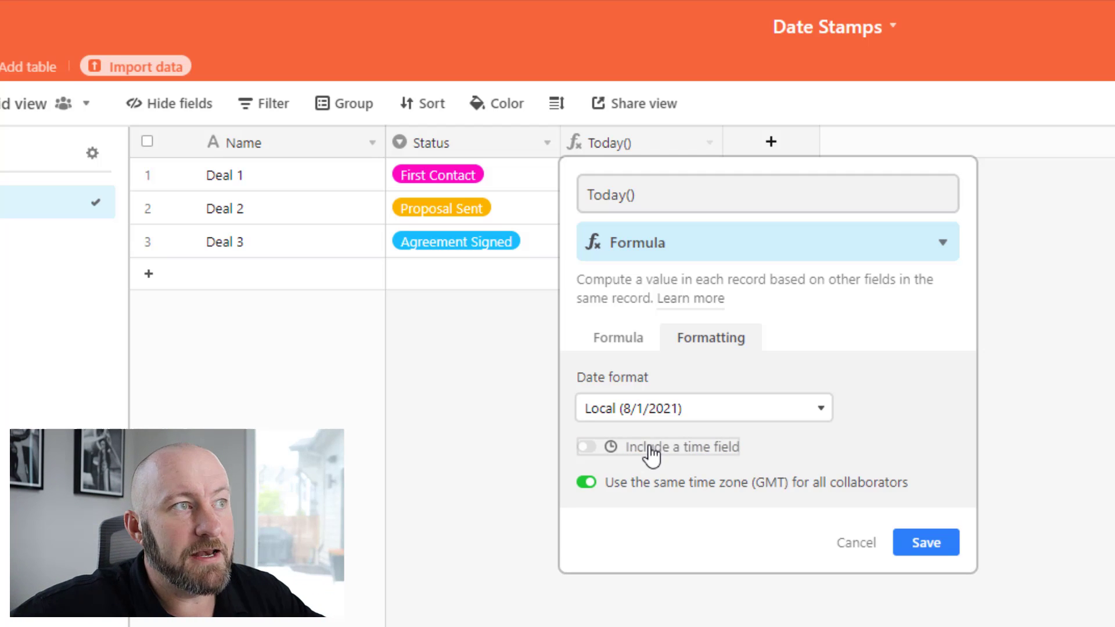
click(922, 543)
drag(637, 187, 650, 260)
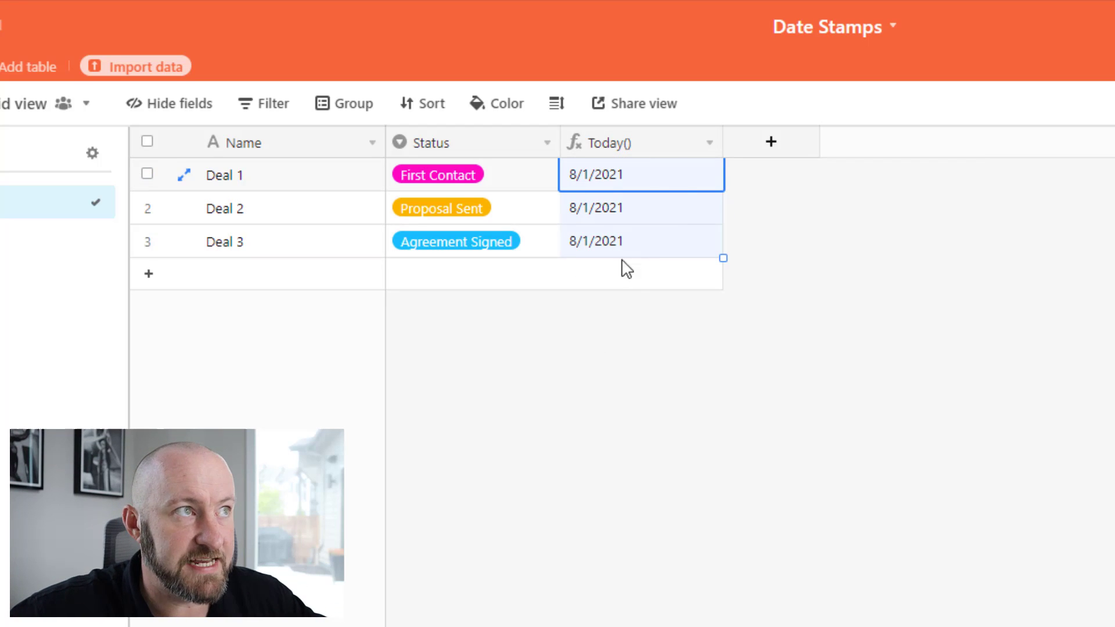
- Add a Date field named 'Date of First Contact'
click(772, 142)
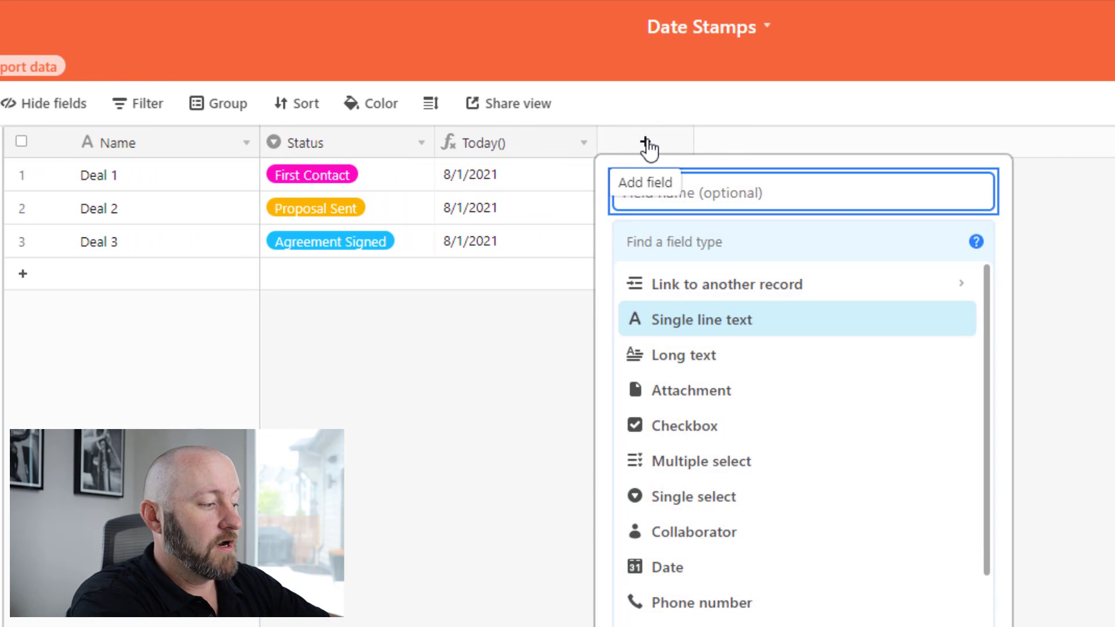
text(Date of First Contact)
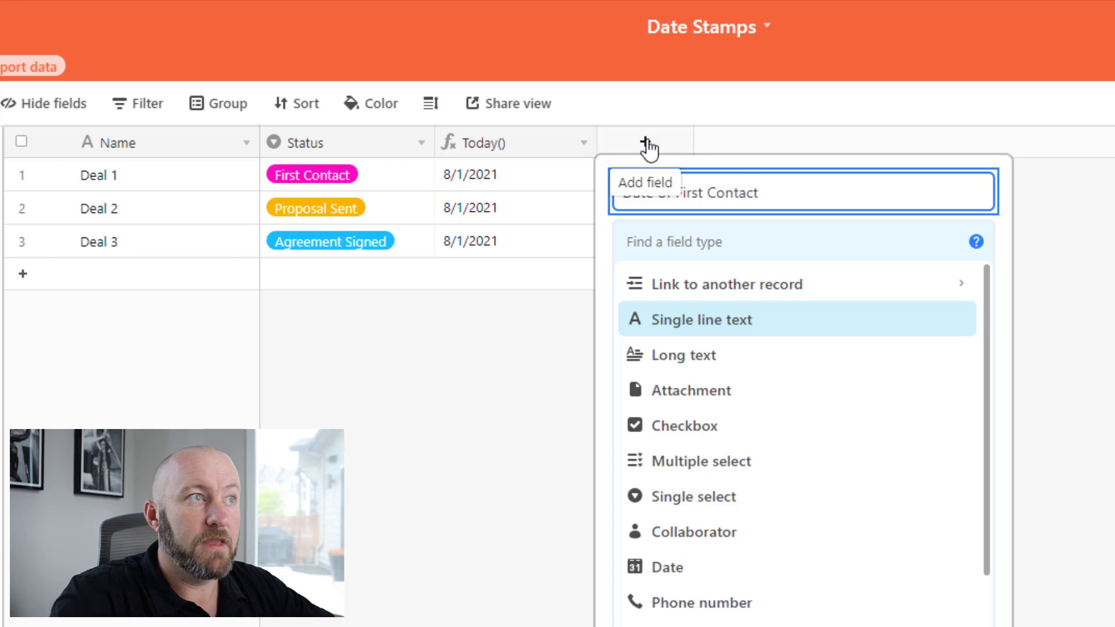
key(Tab)
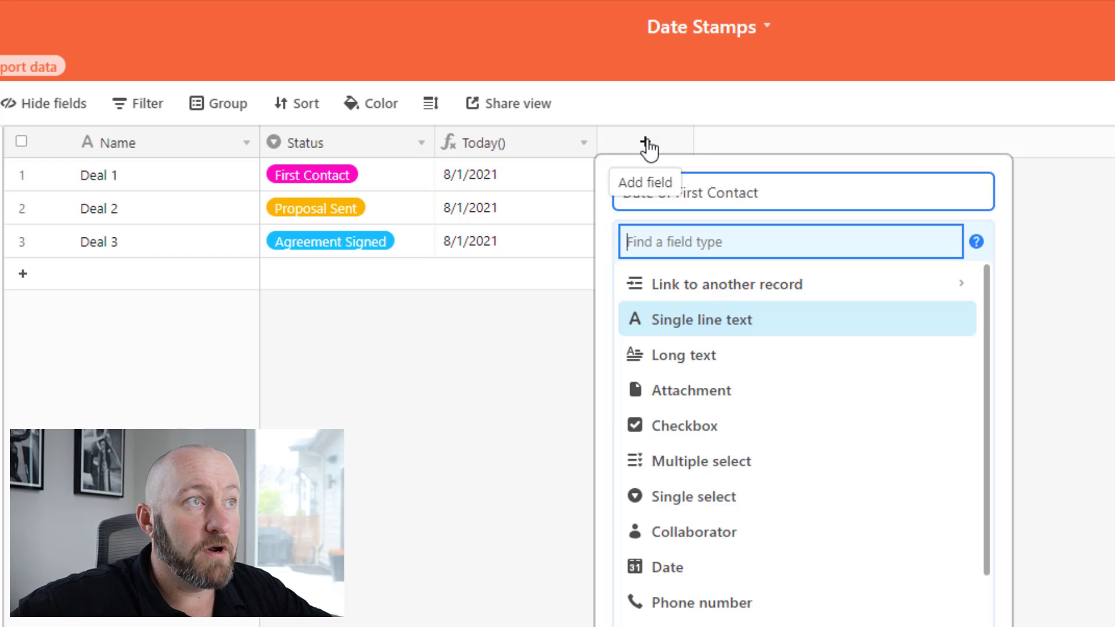
text(dsa)
key(BackSpace)
key(BackSpace)
text(at)
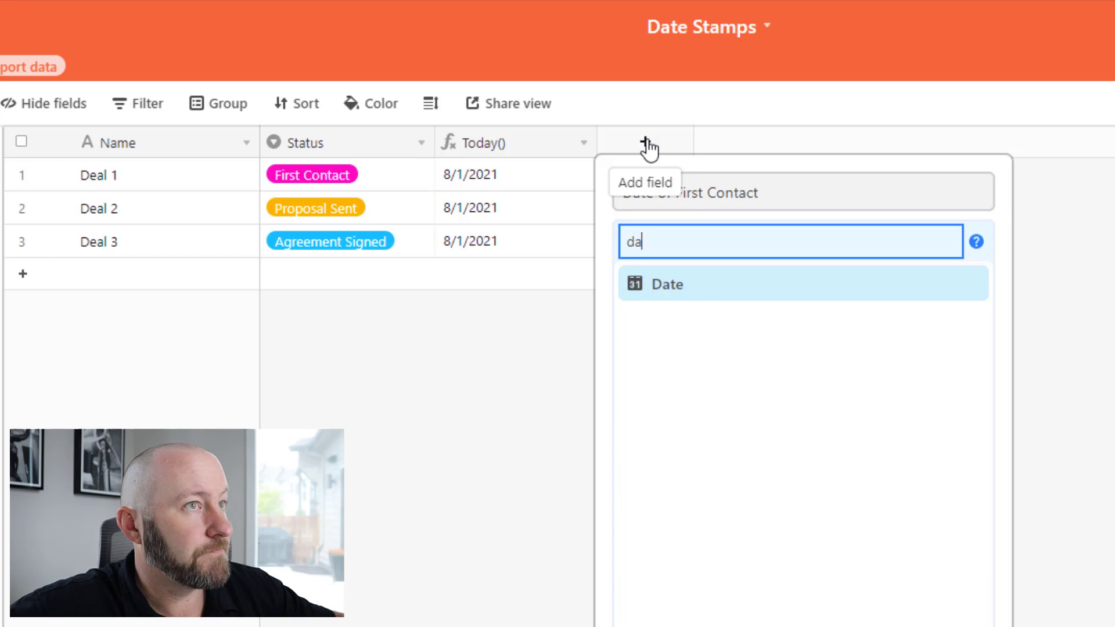
click(709, 291)
click(949, 424)
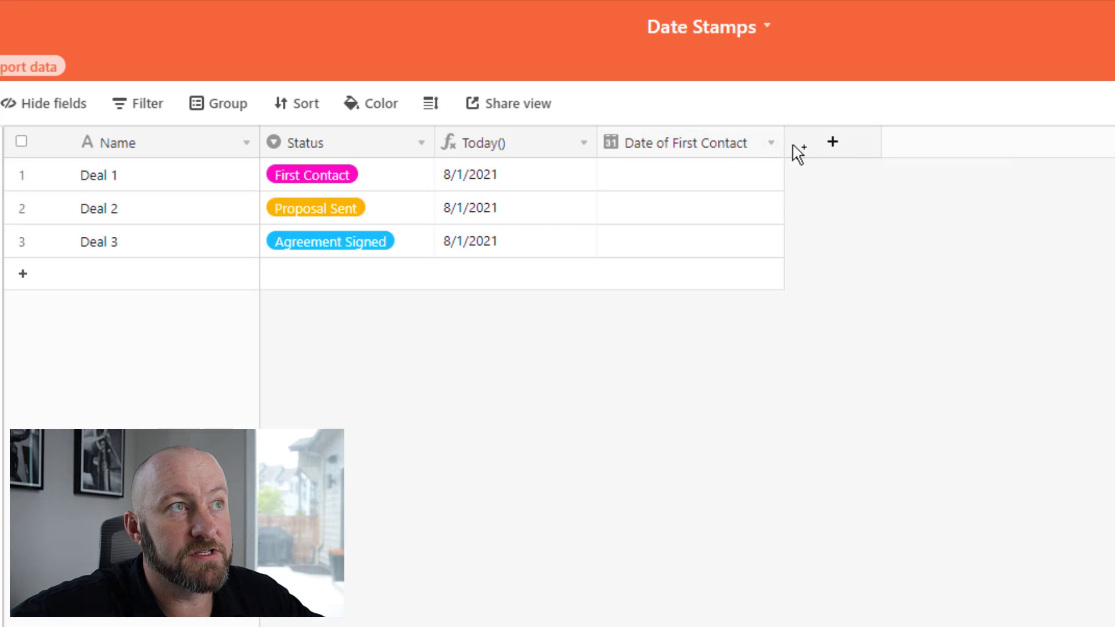
- Rename the duplicated date field to 'Date of Proposal Sent'
double_click(843, 149)
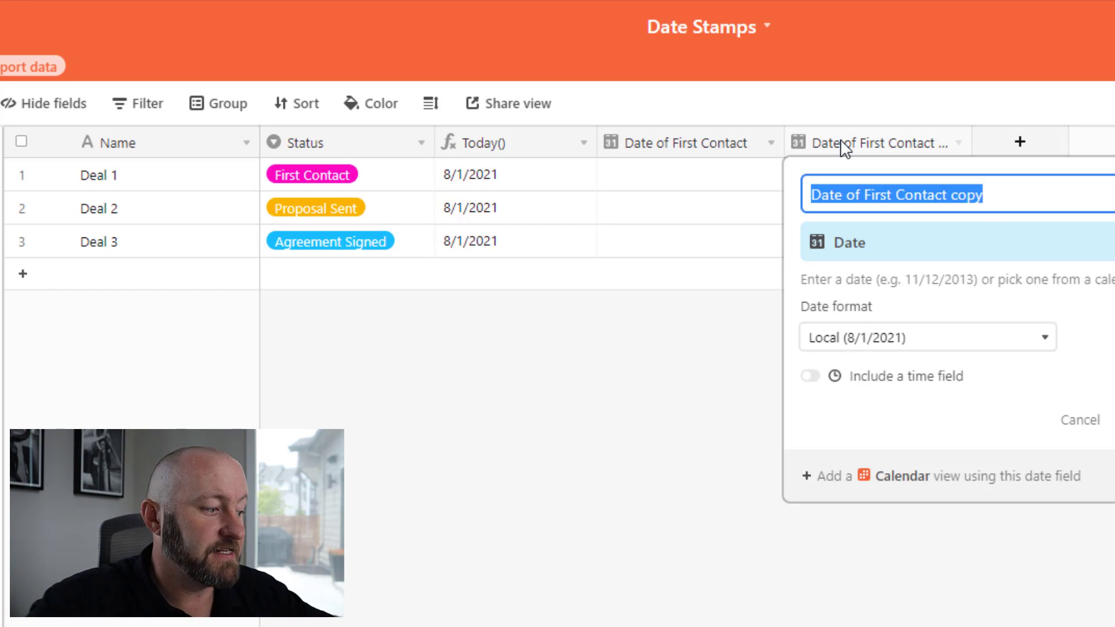
text(Date of P)
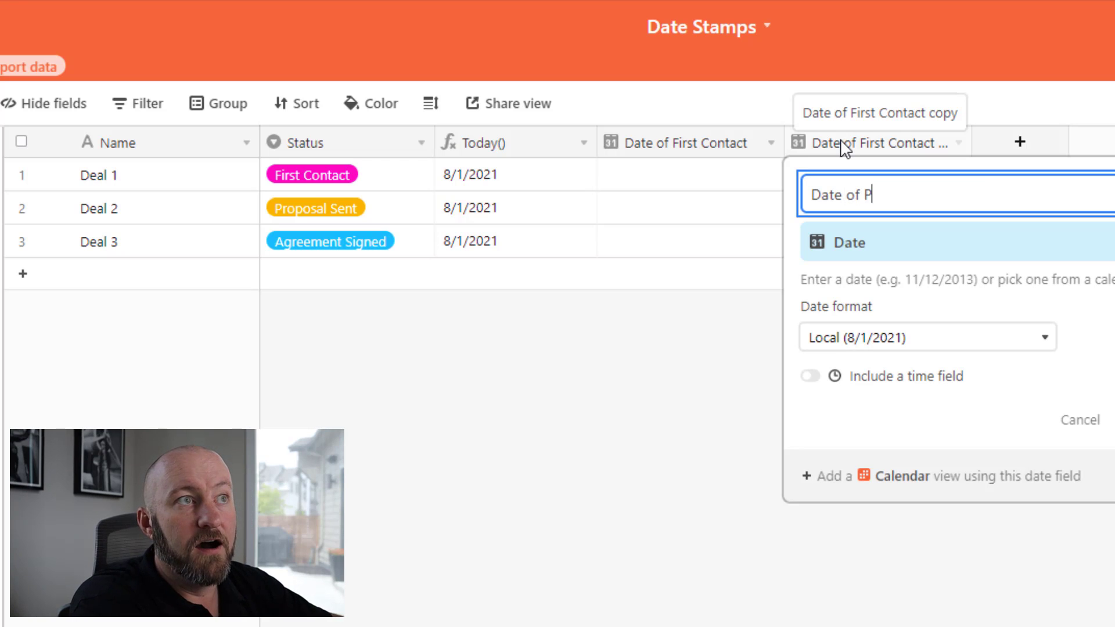
text(roposal Sent)
key(Return)
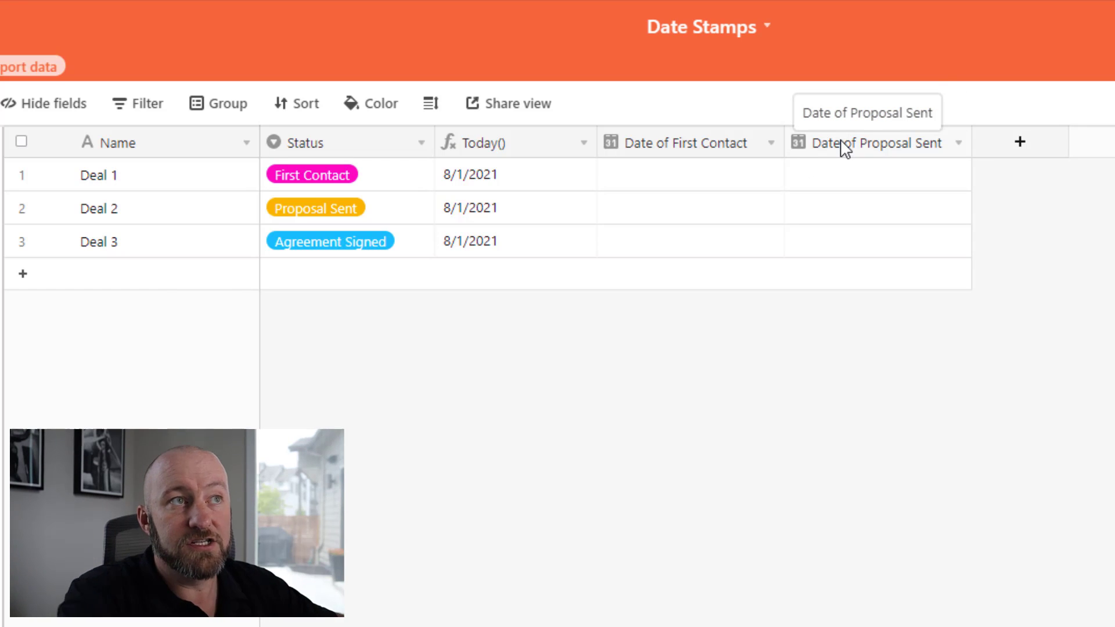
double_click(382, 219)
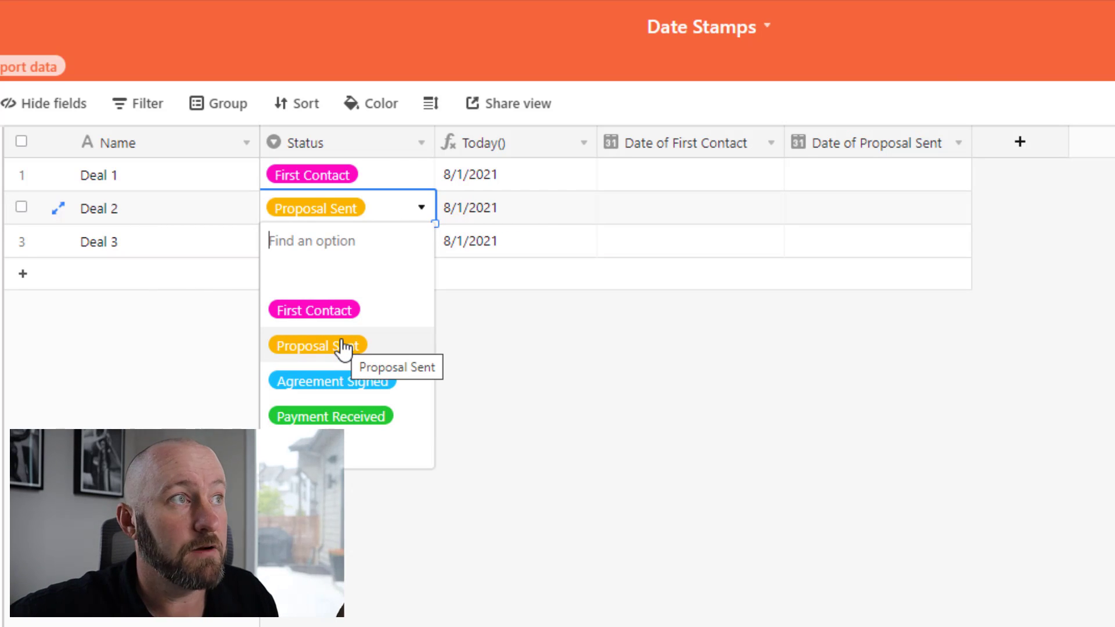
- Create a custom automation and start naming it 'Add Date of First Contact'
click(581, 325)
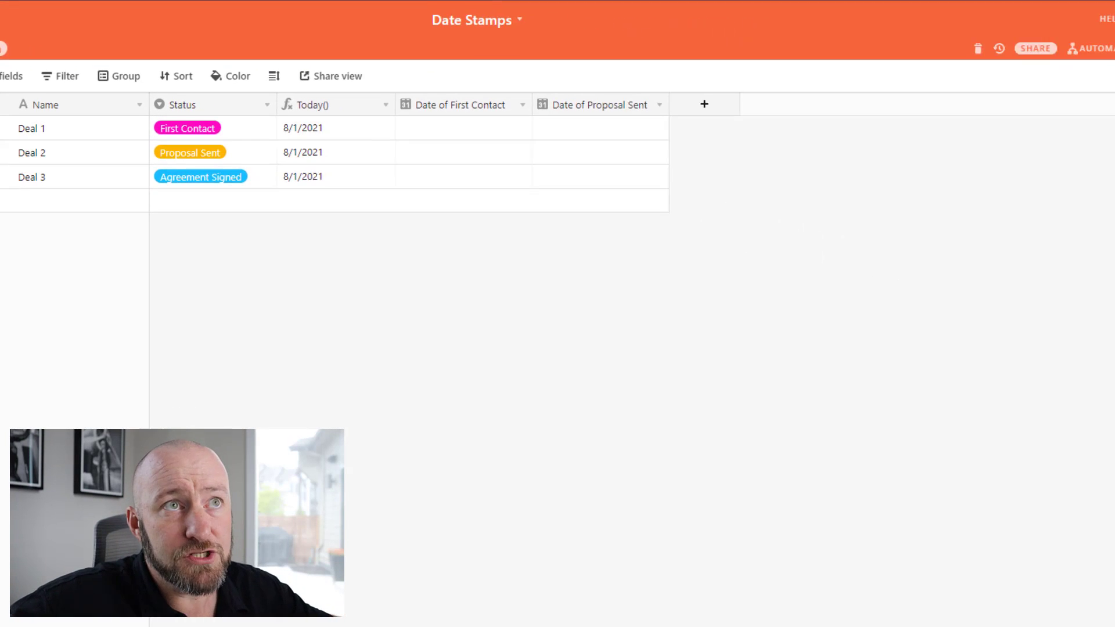
click(1037, 51)
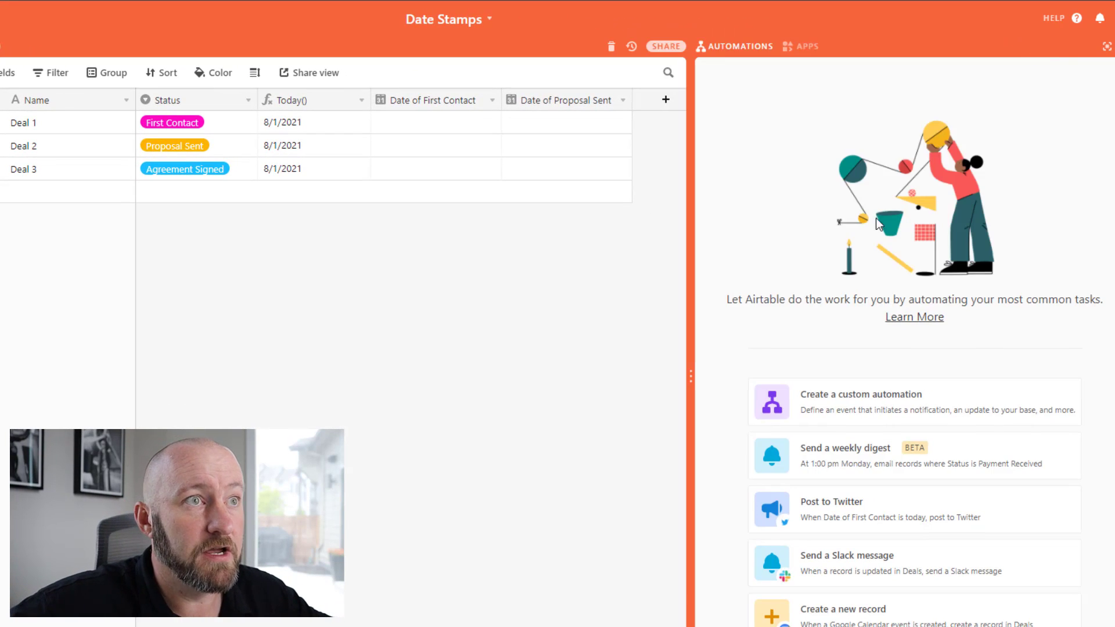
click(878, 410)
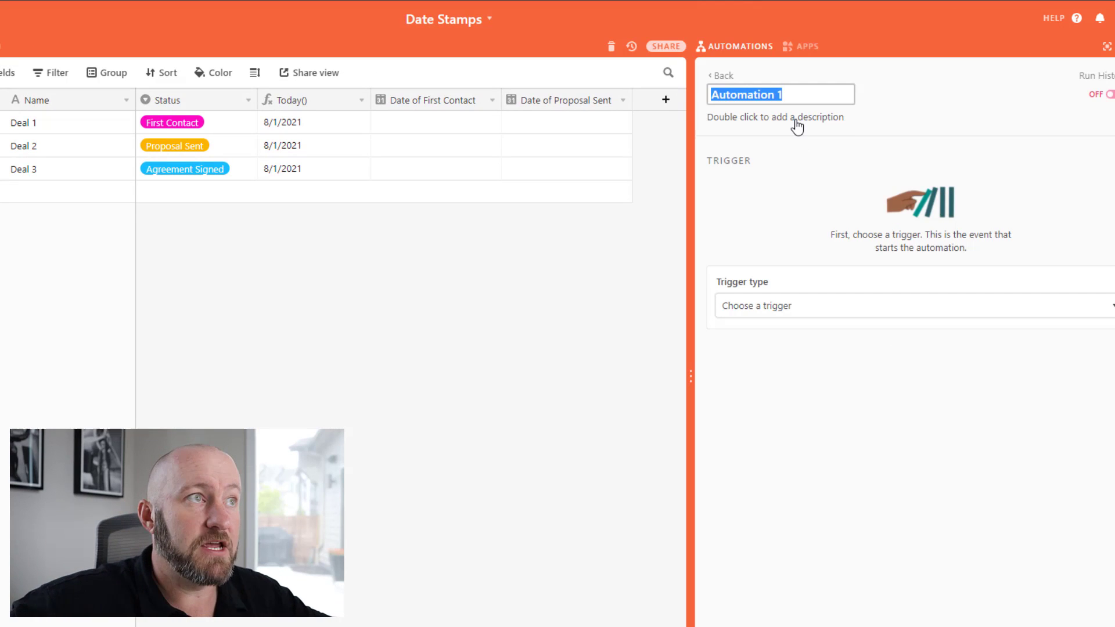
text(Add)
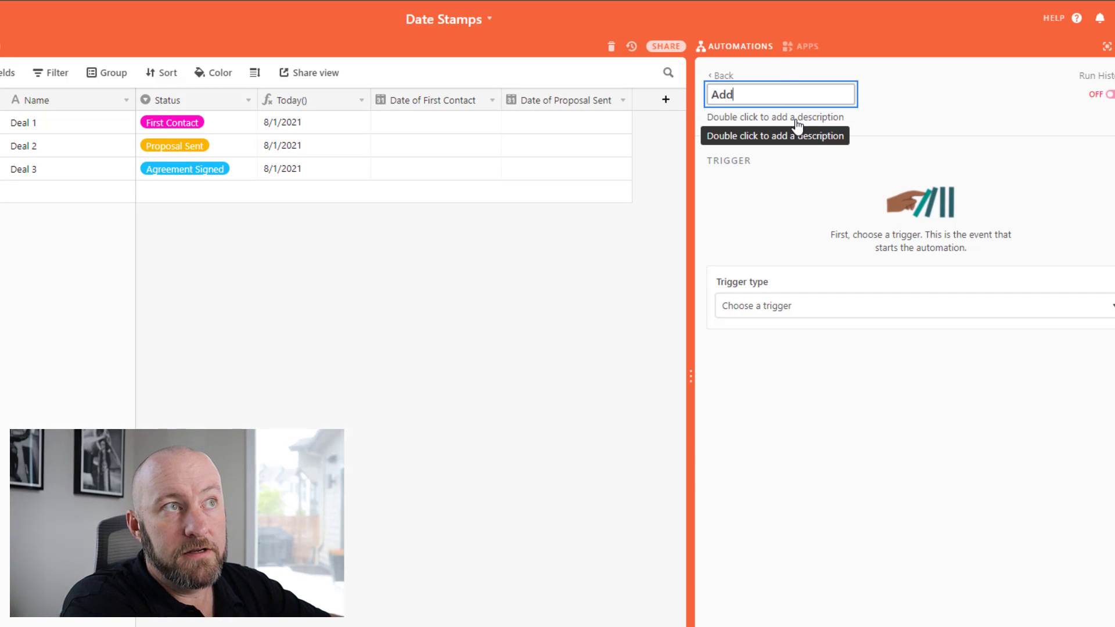
text( Date of First Contact)
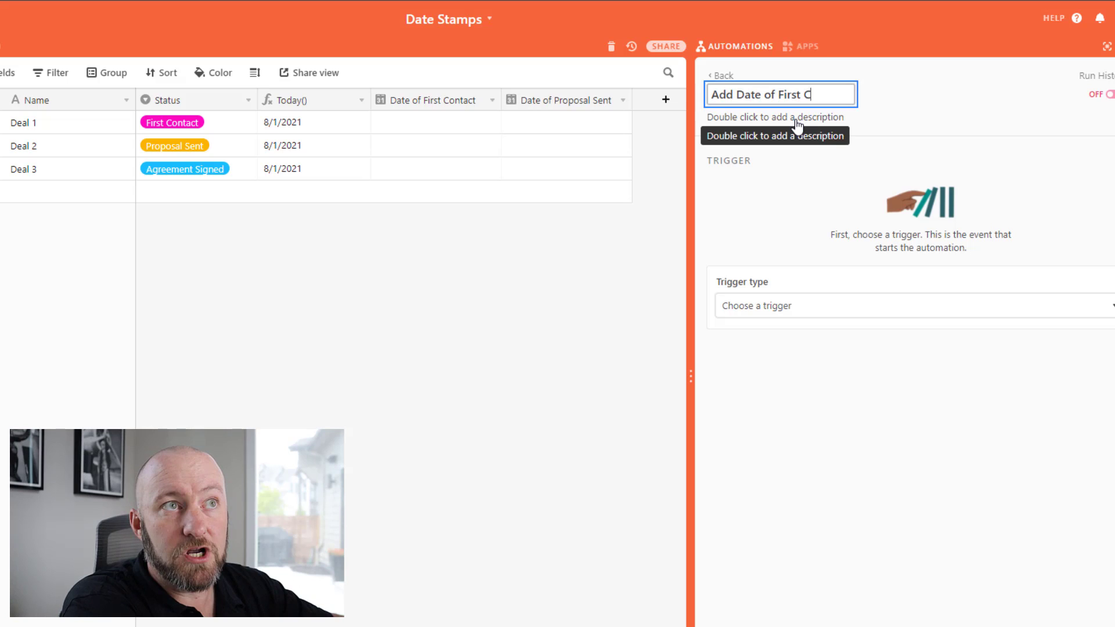
- Set a 'When record matches conditions' trigger on Deals where Status is First Contact
key(Return)
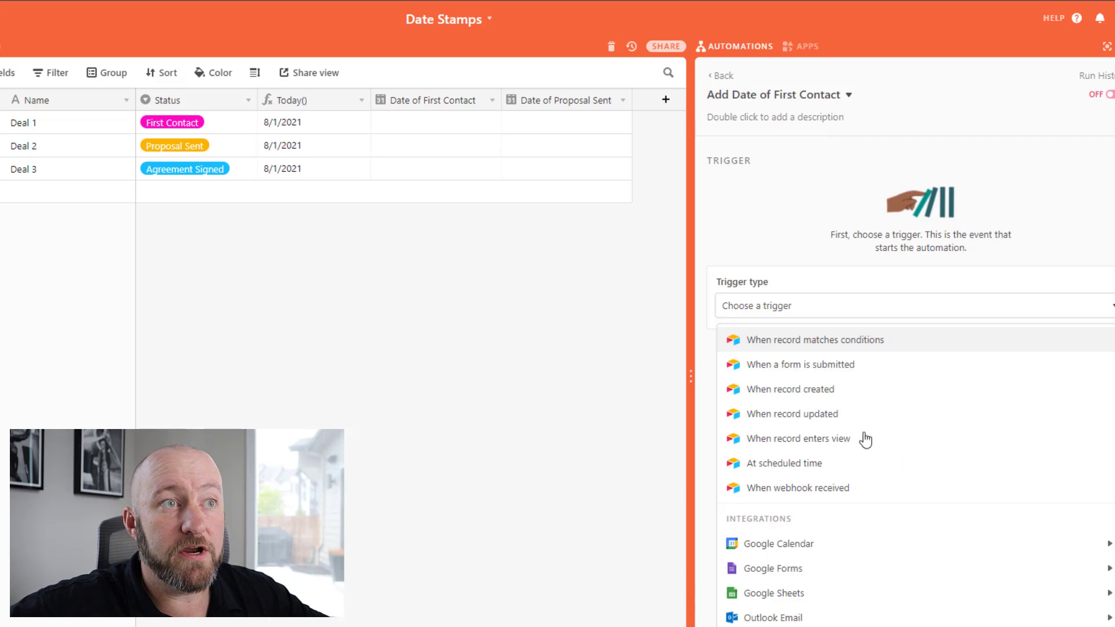
click(796, 345)
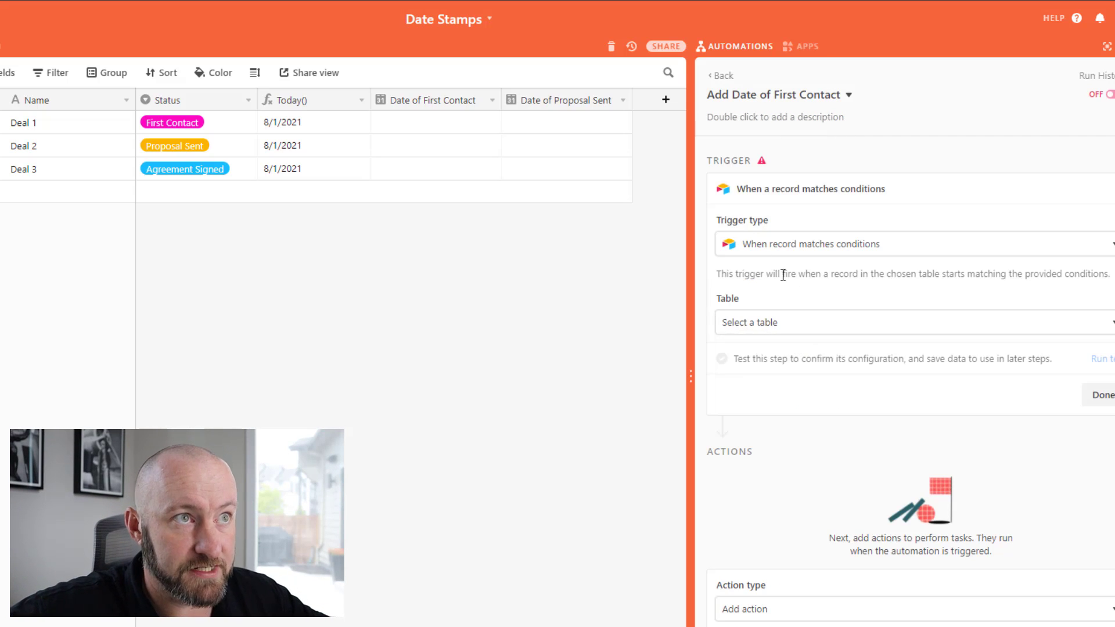
click(752, 330)
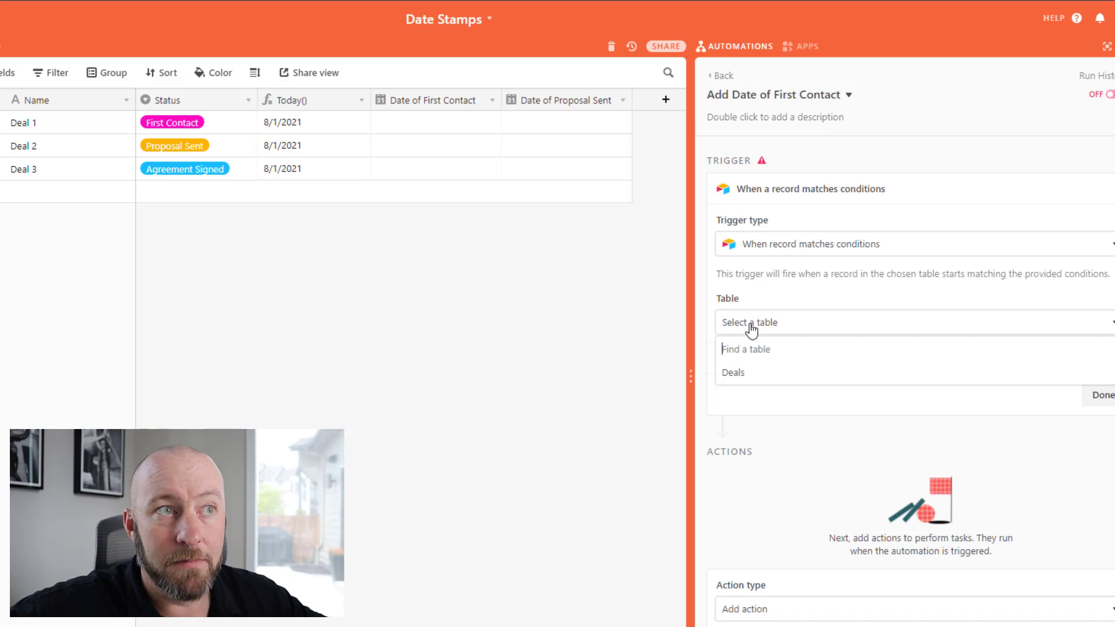
click(753, 380)
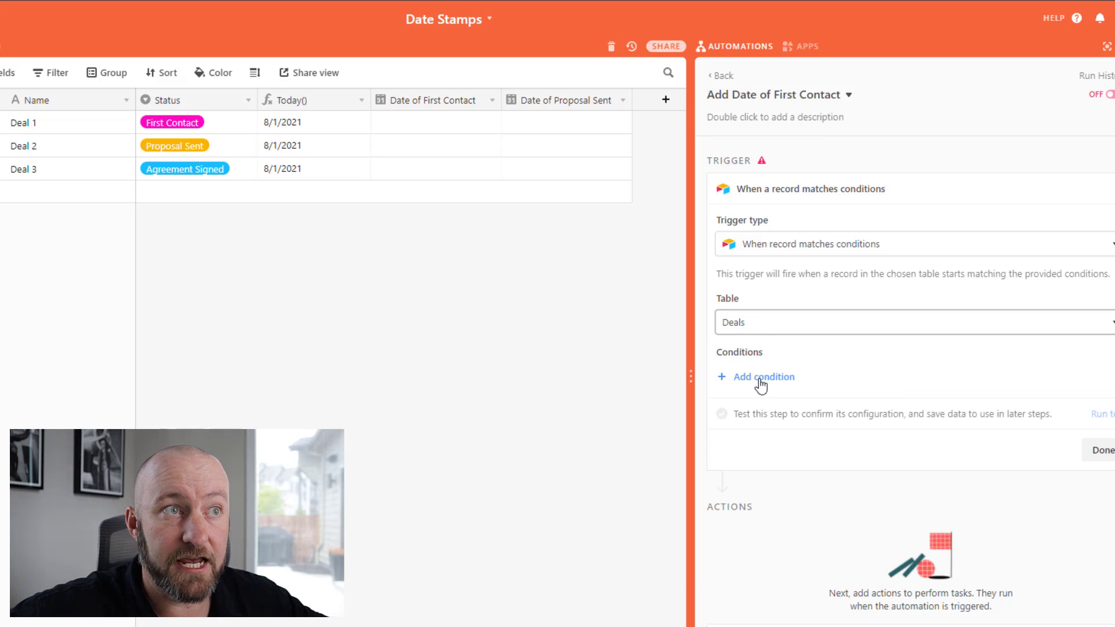
click(758, 385)
click(856, 378)
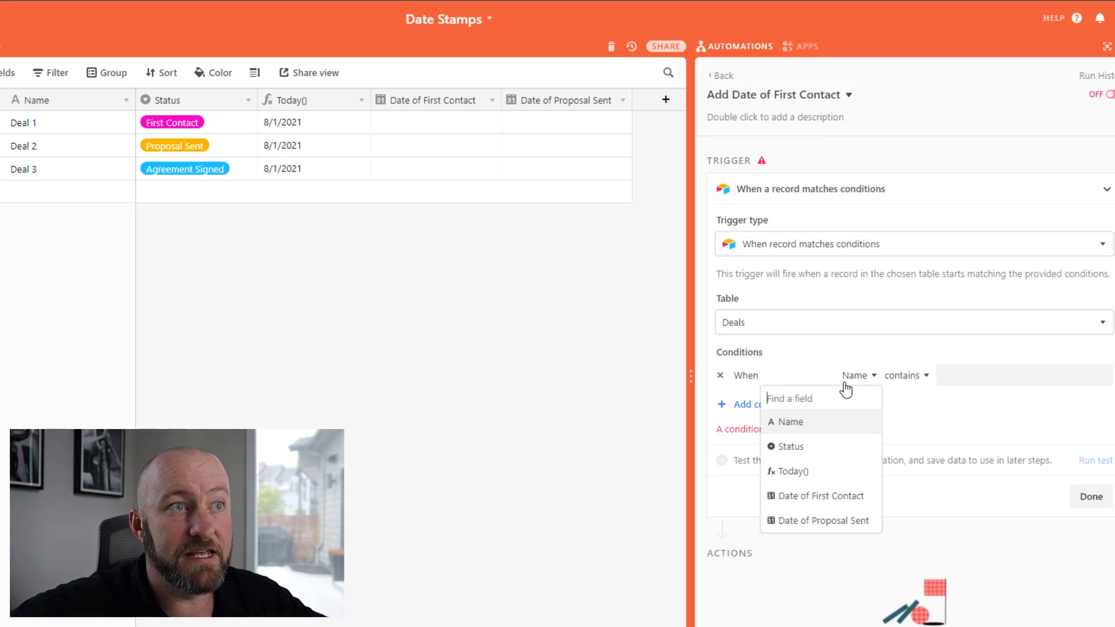
click(787, 444)
click(929, 377)
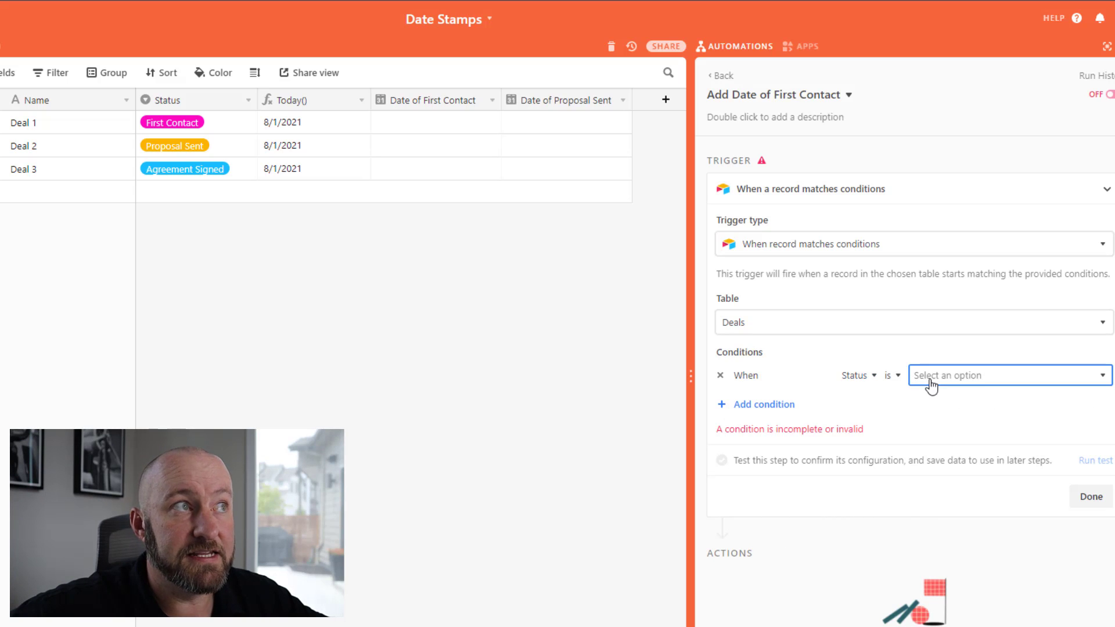
click(927, 424)
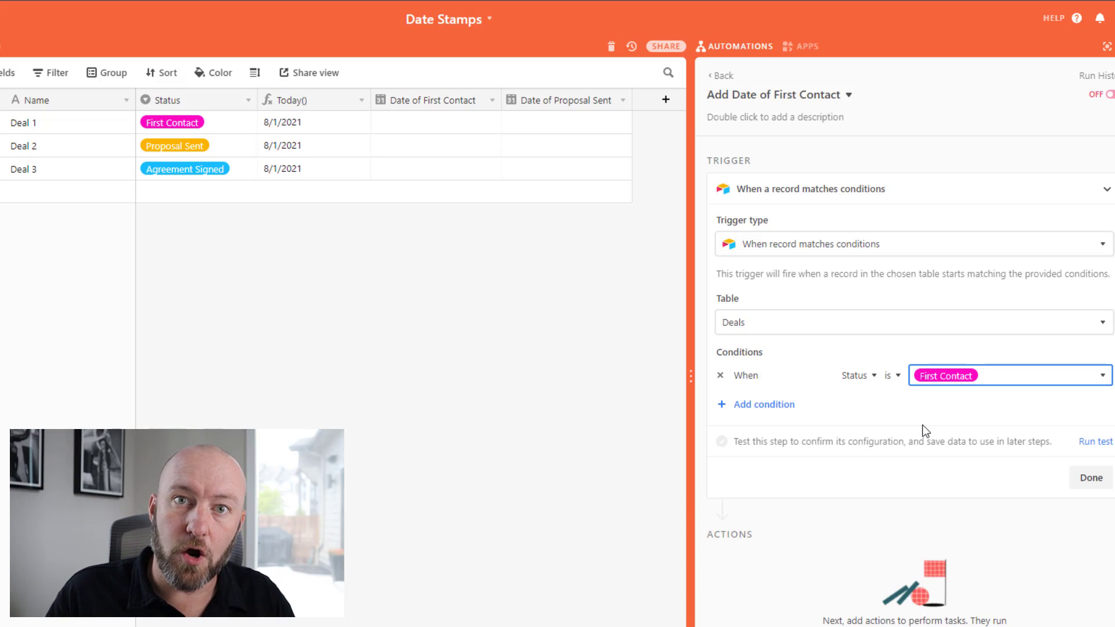
- Add the condition 'Date of First Contact is empty' and run the trigger test
click(751, 407)
click(854, 403)
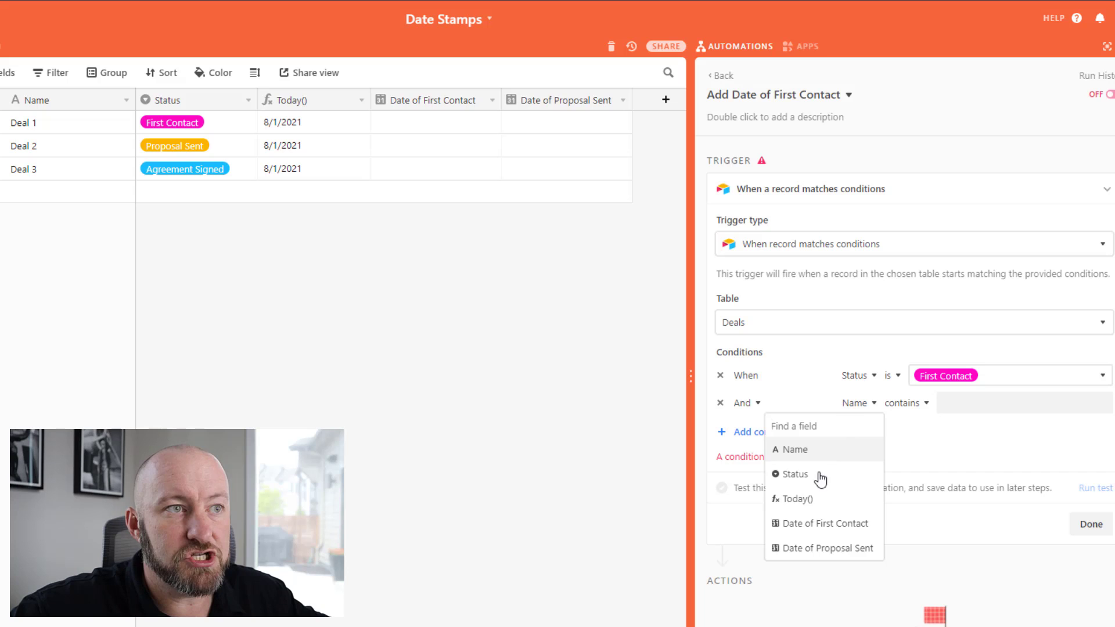
click(829, 530)
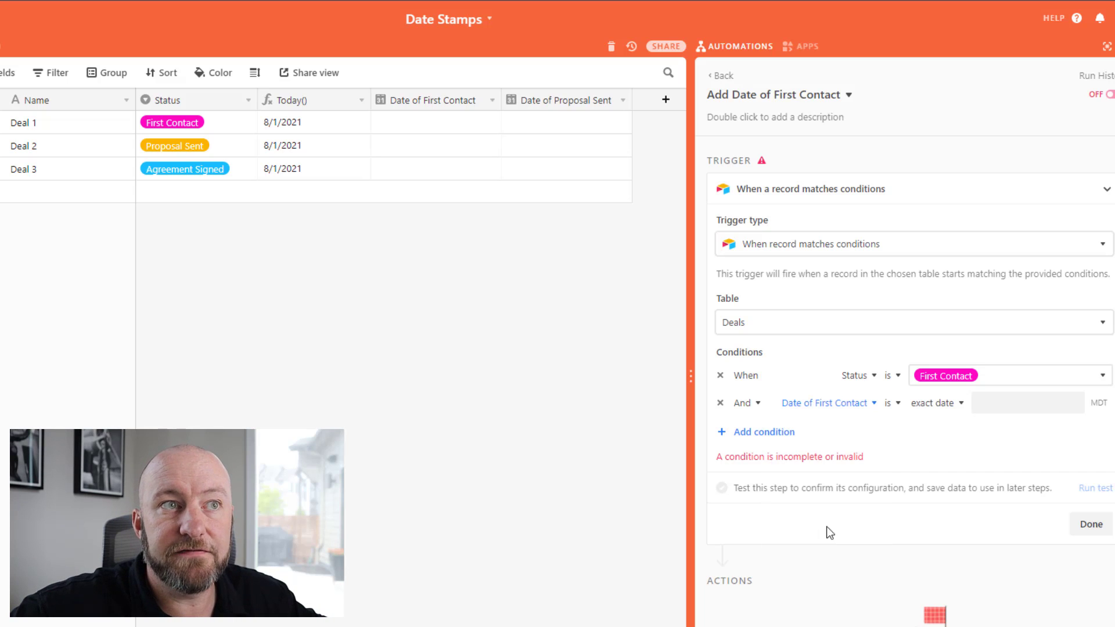
click(897, 404)
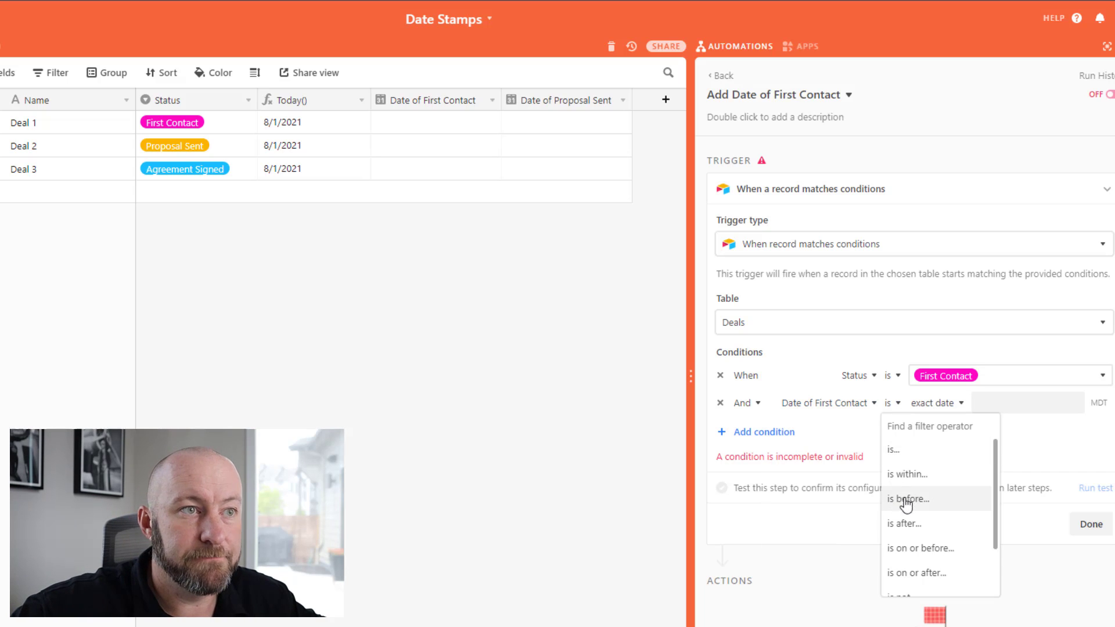
scroll(904, 505, down, 3)
click(901, 563)
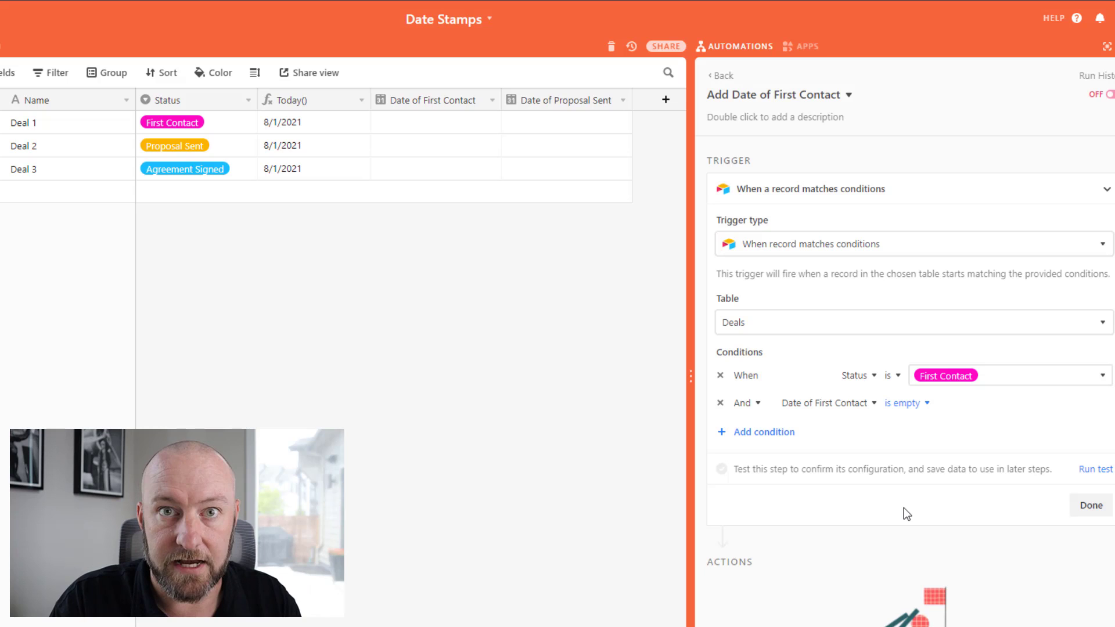
click(1097, 470)
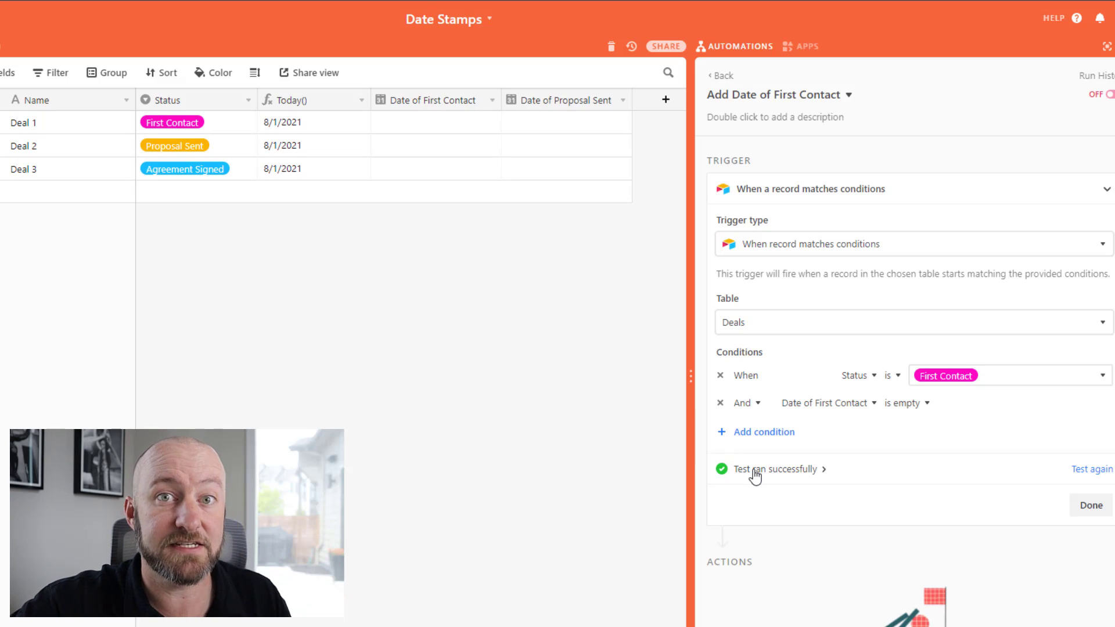
- Add an Update record action on Deals using the trigger record's ID
click(1091, 506)
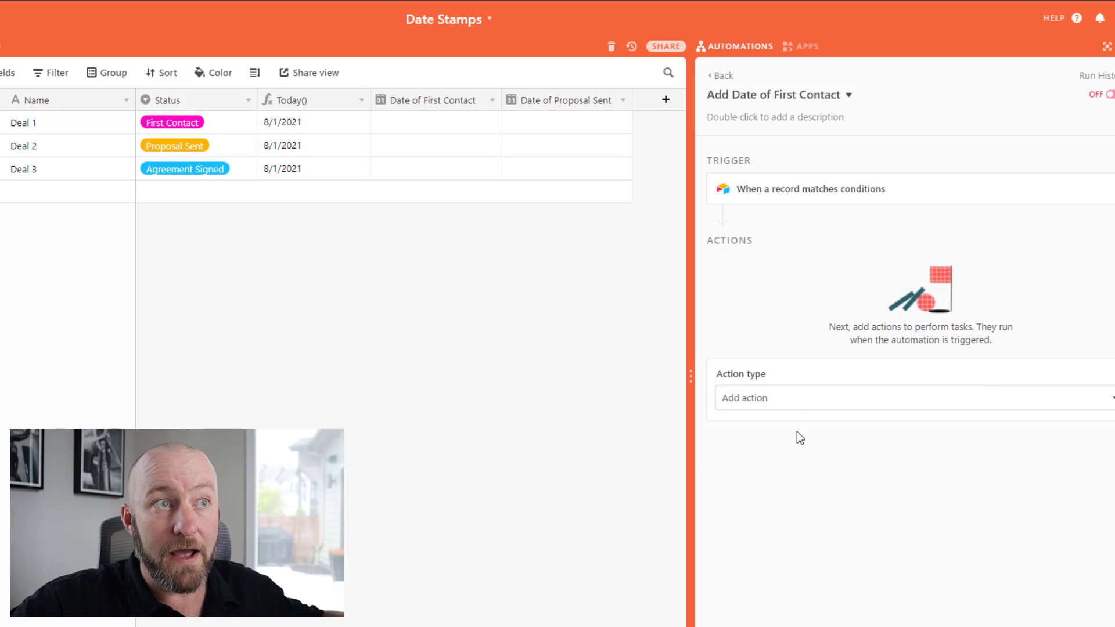
click(791, 400)
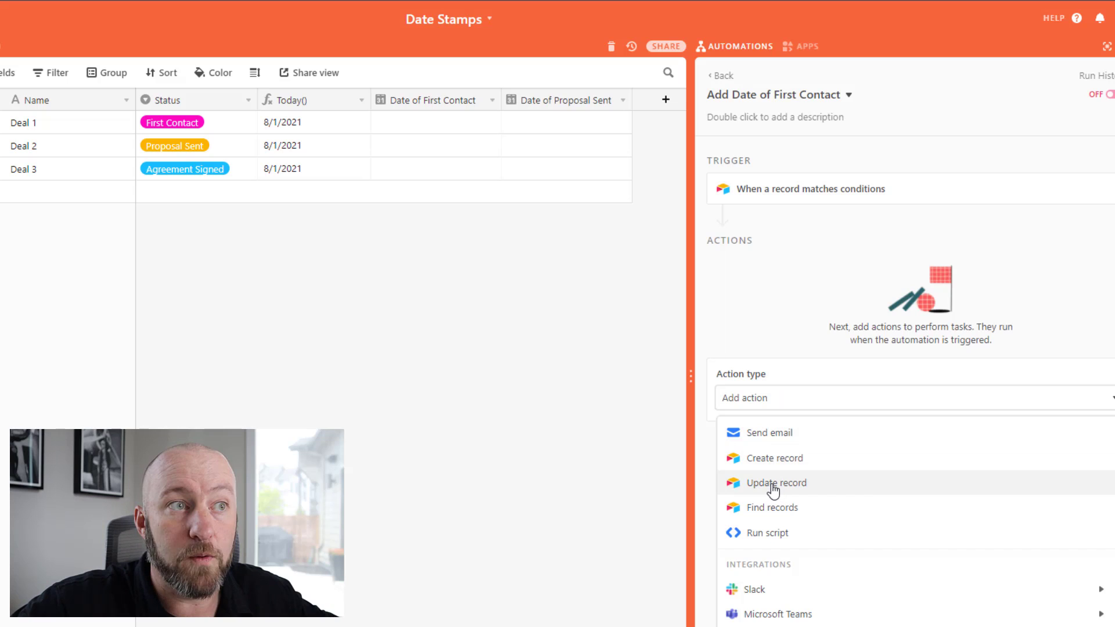
click(773, 487)
click(802, 445)
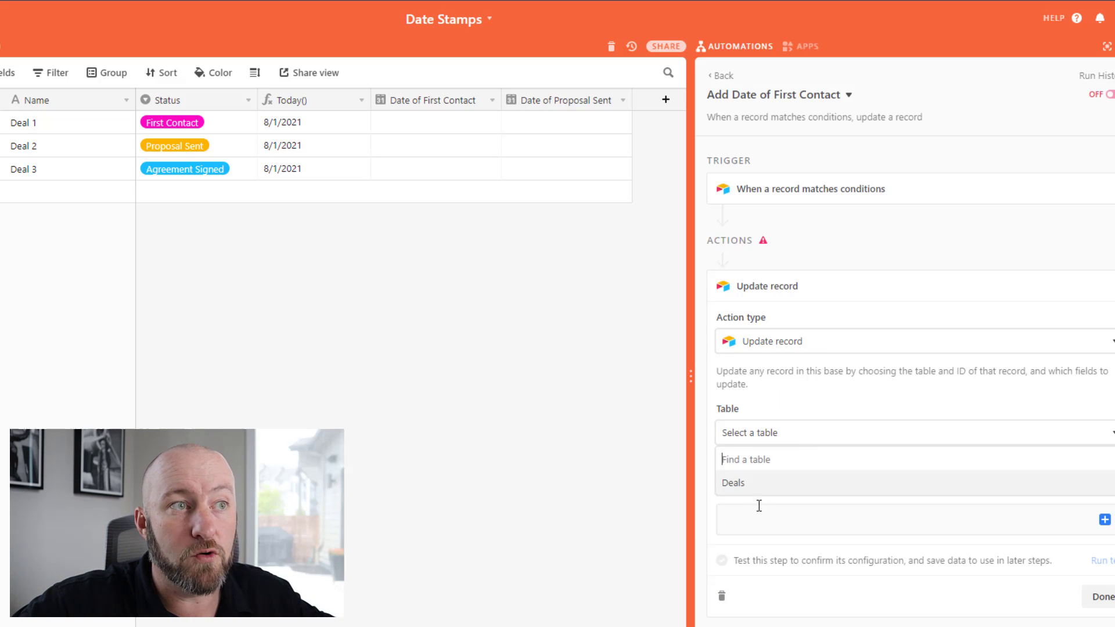
click(736, 481)
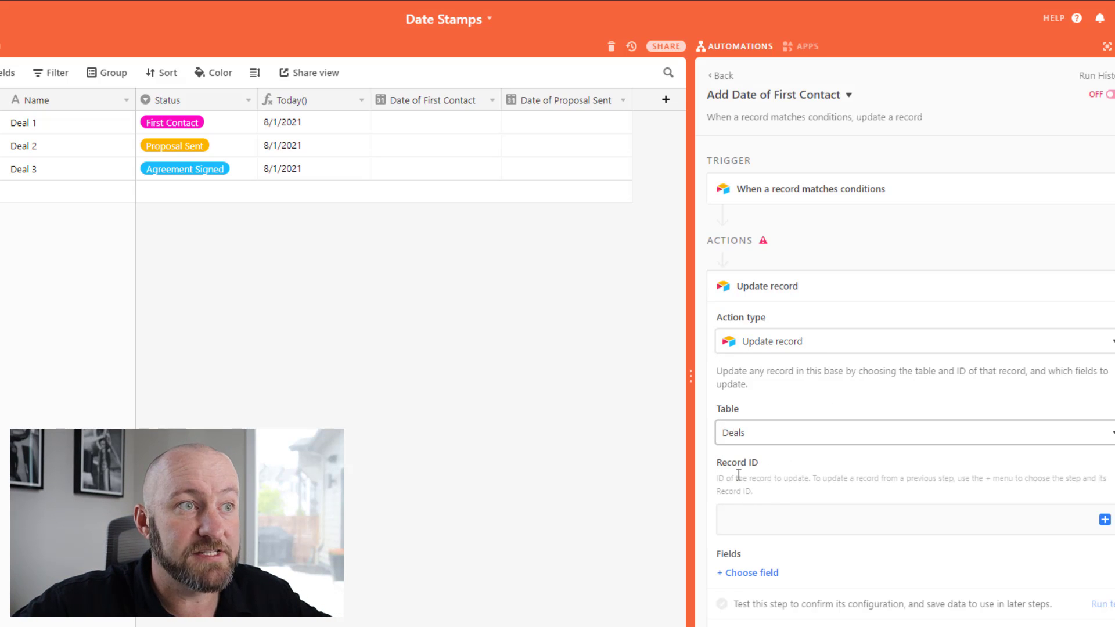
click(1105, 519)
click(1097, 578)
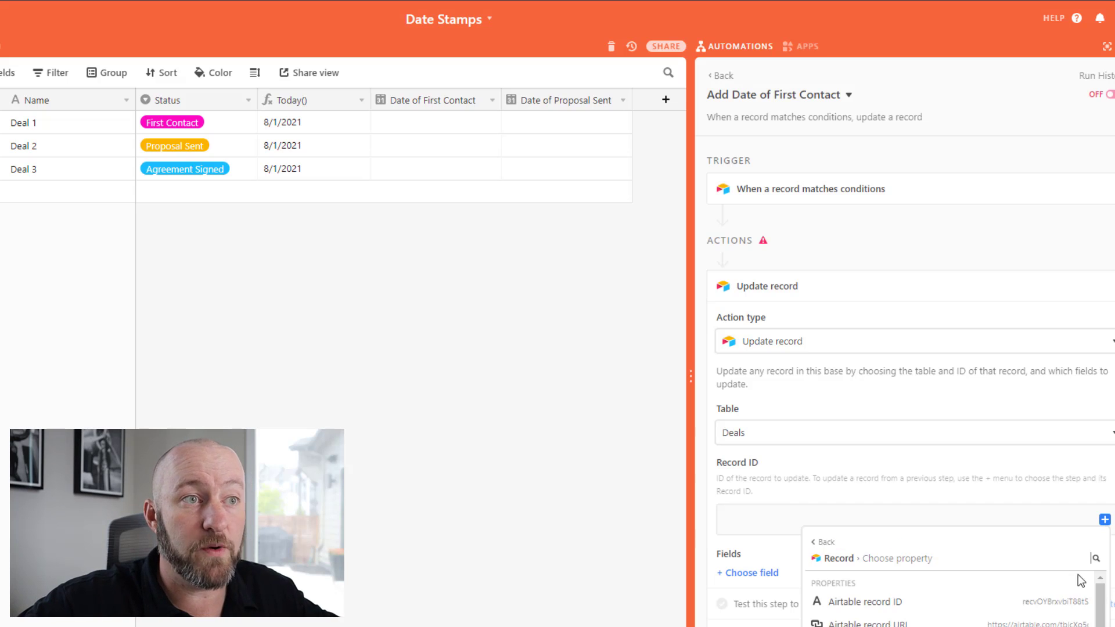
click(1025, 603)
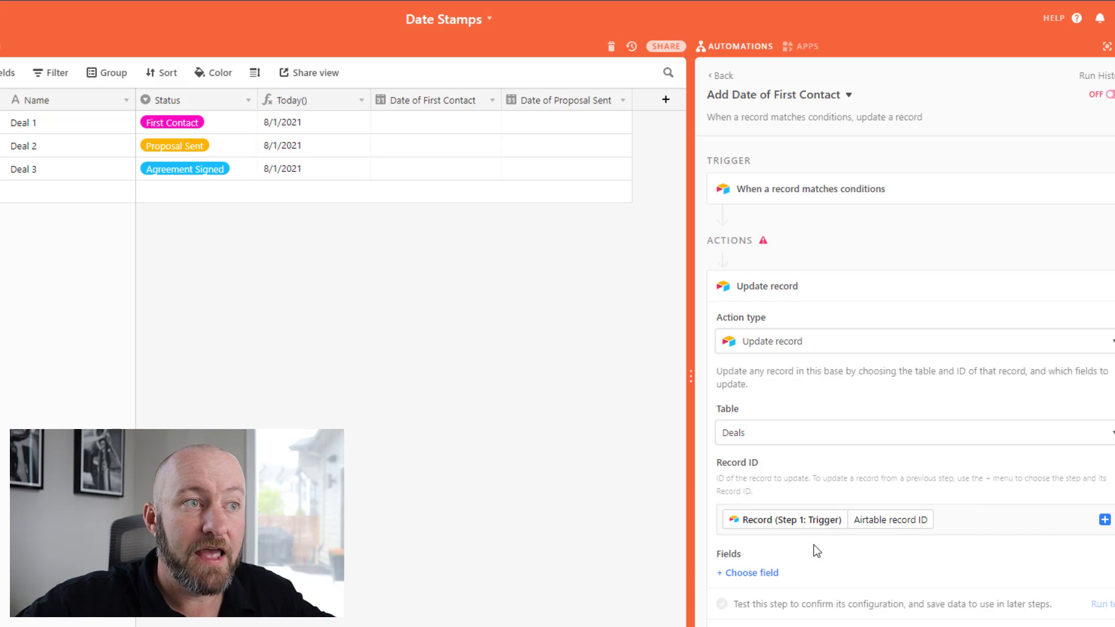
- Set the action's Date of First Contact to the trigger record's Today() value
click(766, 574)
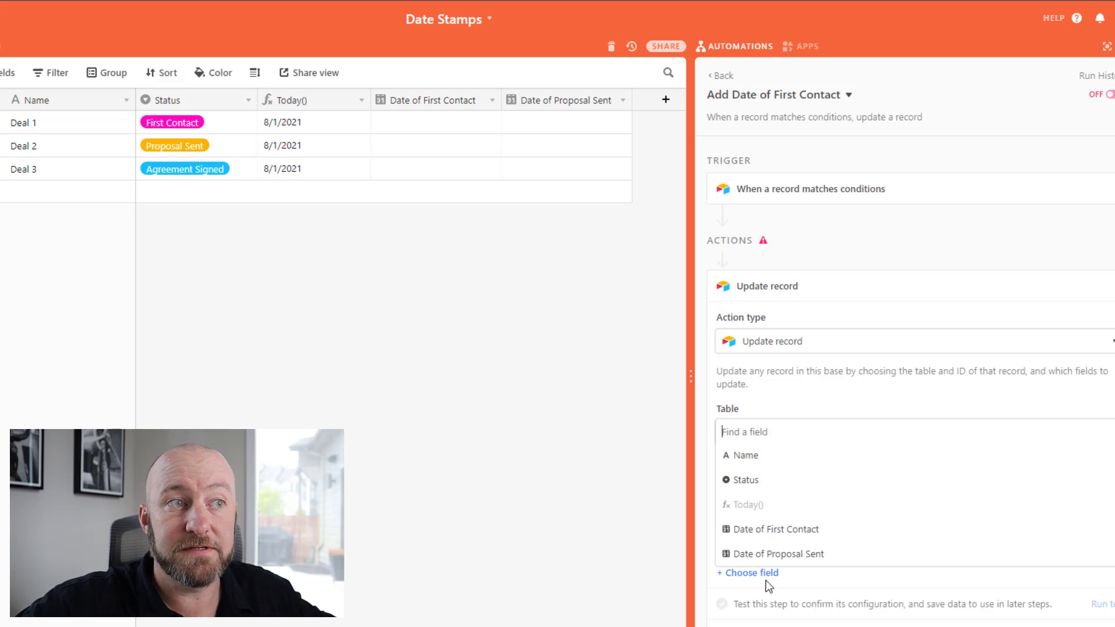
click(768, 530)
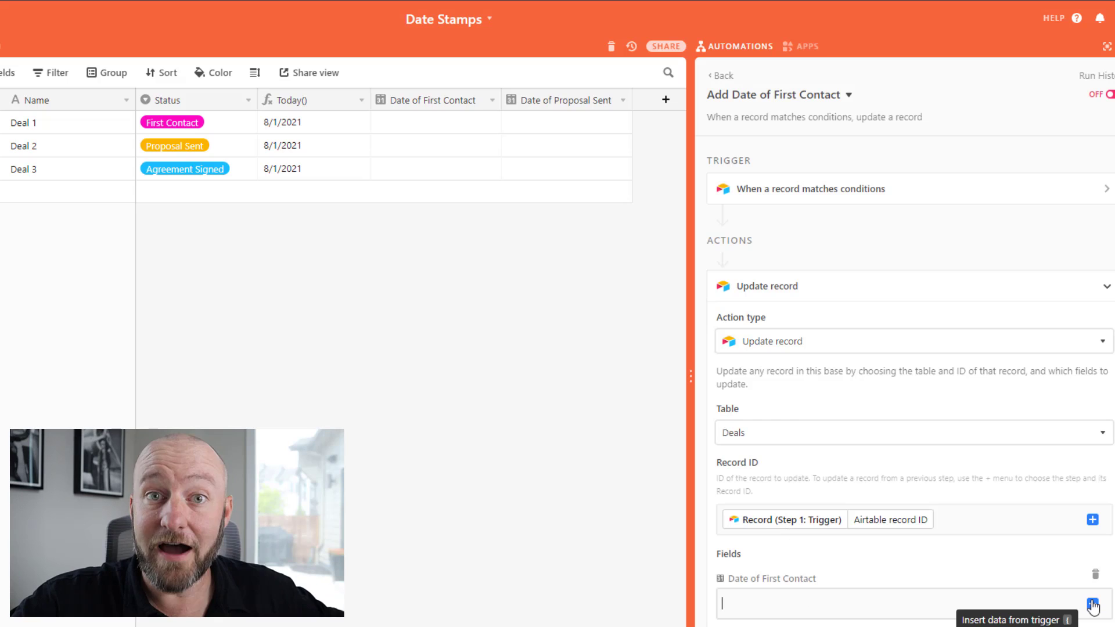
click(298, 127)
click(27, 123)
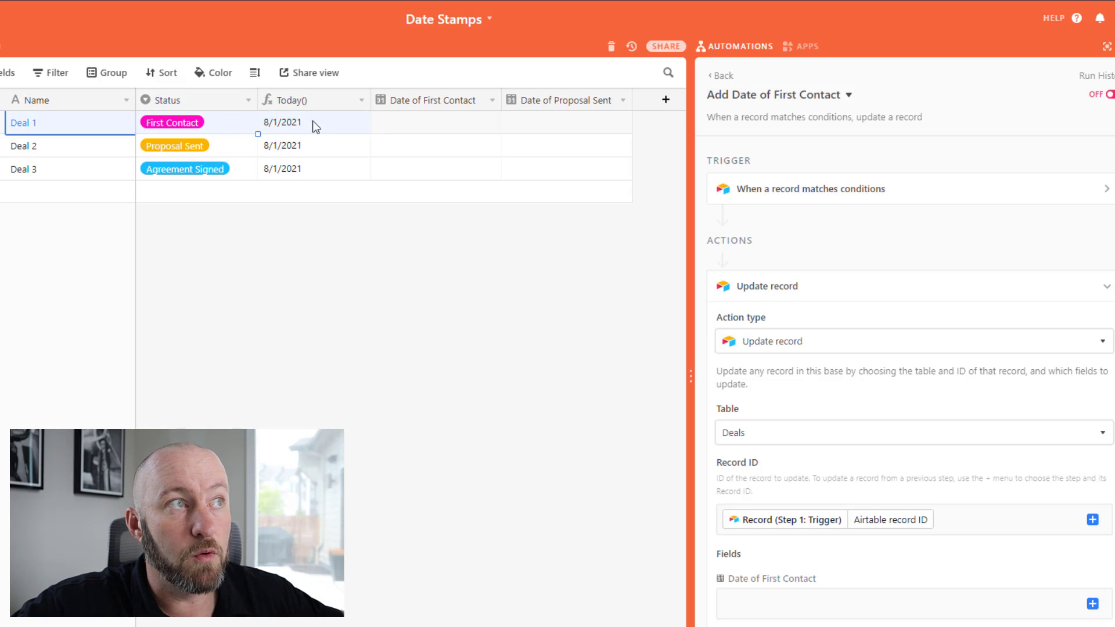
click(312, 124)
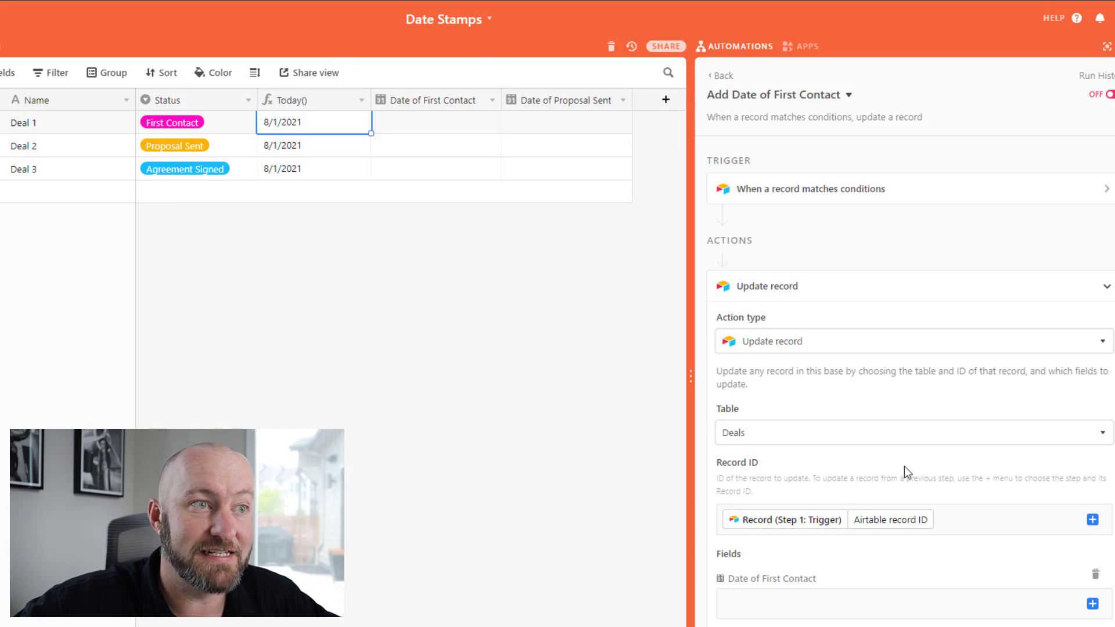
click(1092, 604)
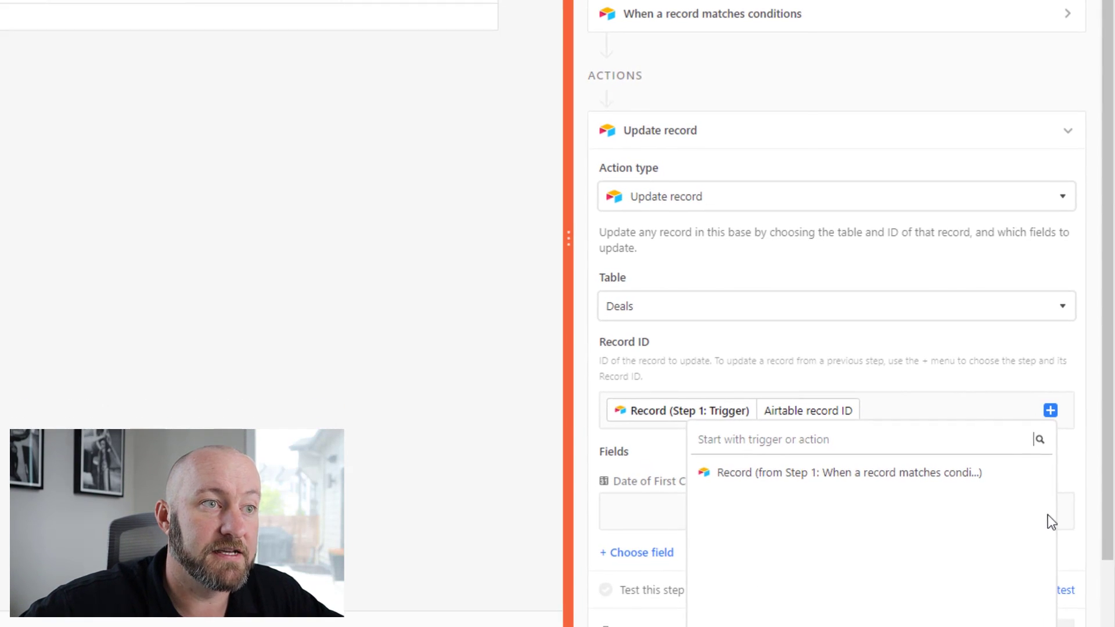
click(1067, 573)
drag(1046, 515, 1046, 535)
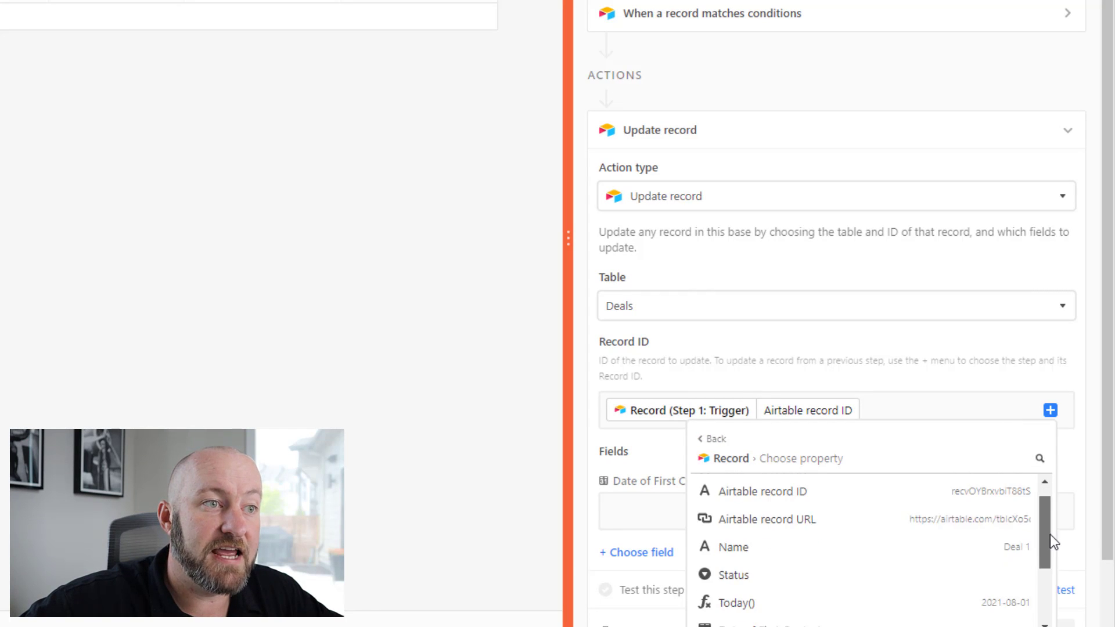
mouse_move(993, 584)
click(956, 576)
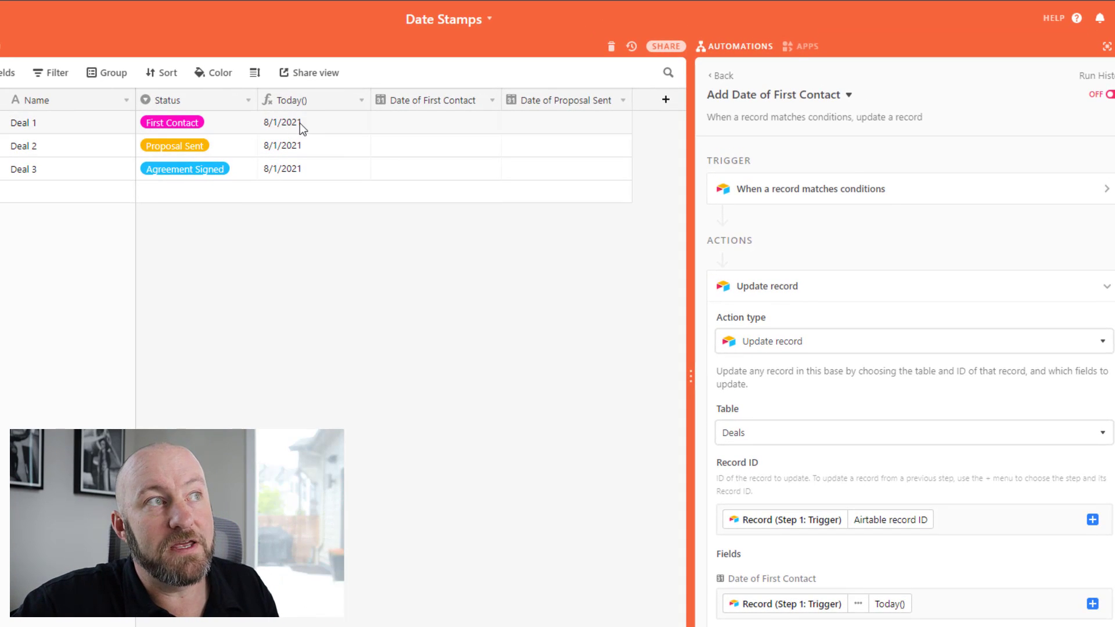
click(299, 124)
click(424, 125)
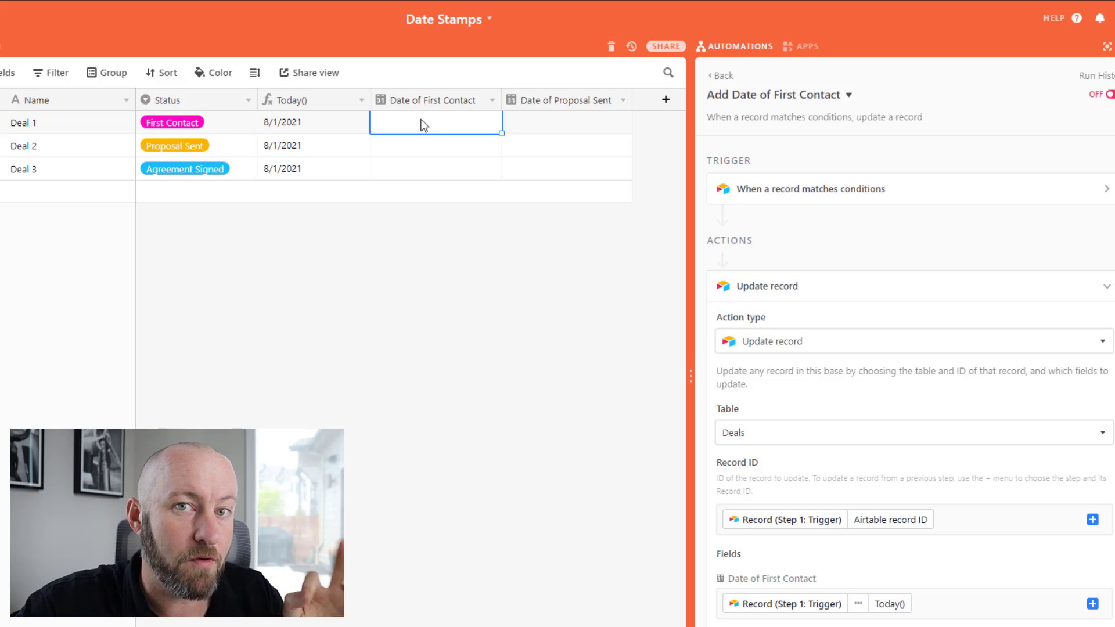
scroll(1051, 495, down, 1)
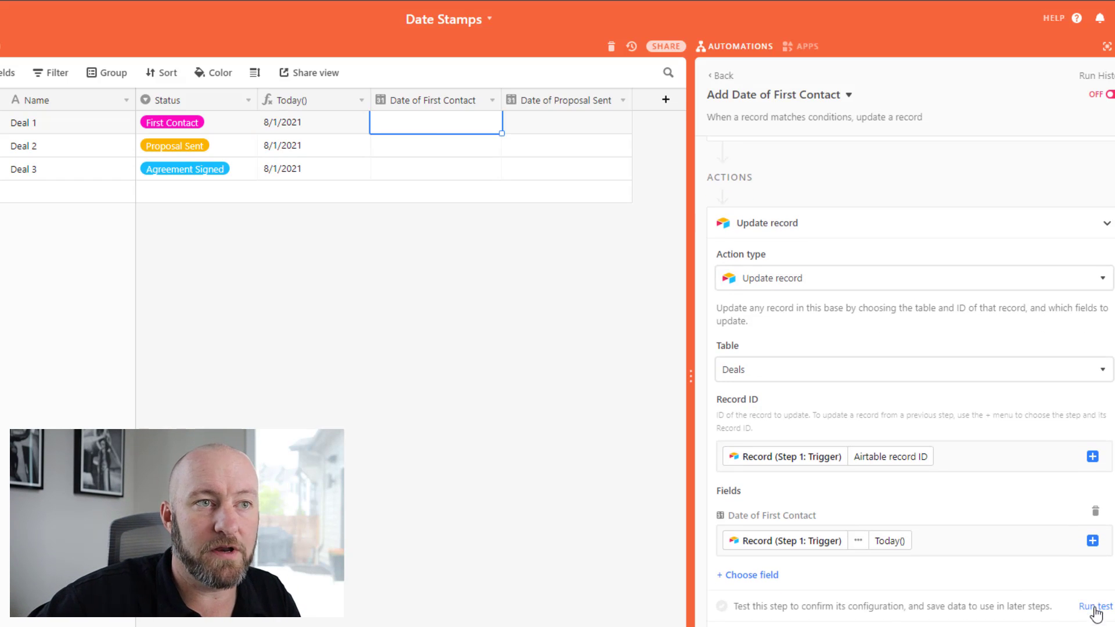
- Test the update action, confirm Deal 1 shows 8/1/2021, and collapse the action
click(1087, 606)
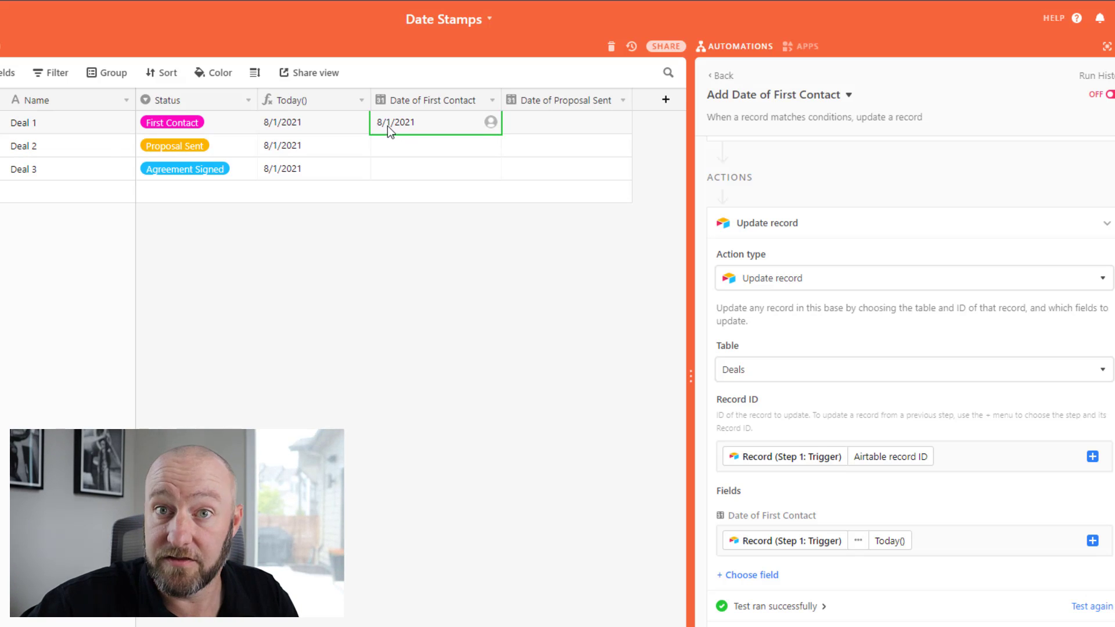
click(290, 126)
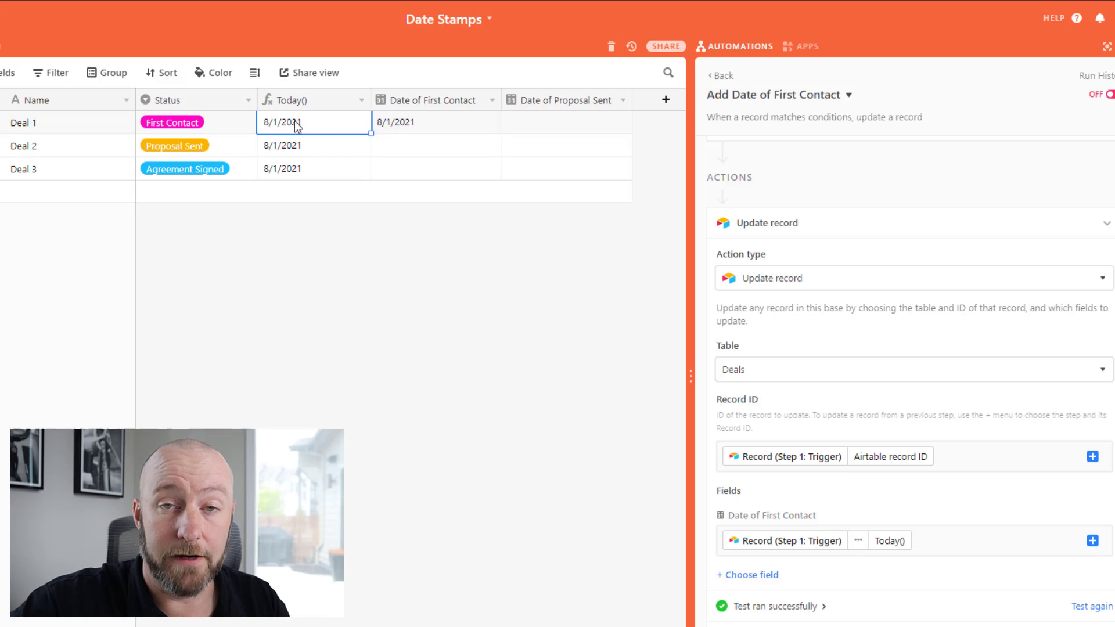
click(206, 152)
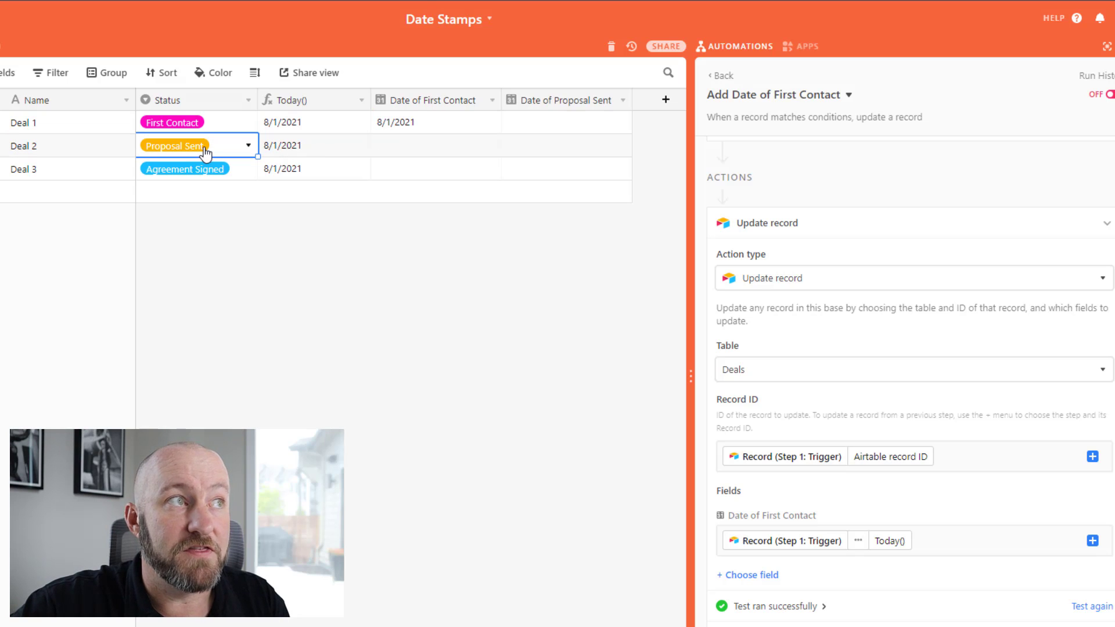
click(410, 146)
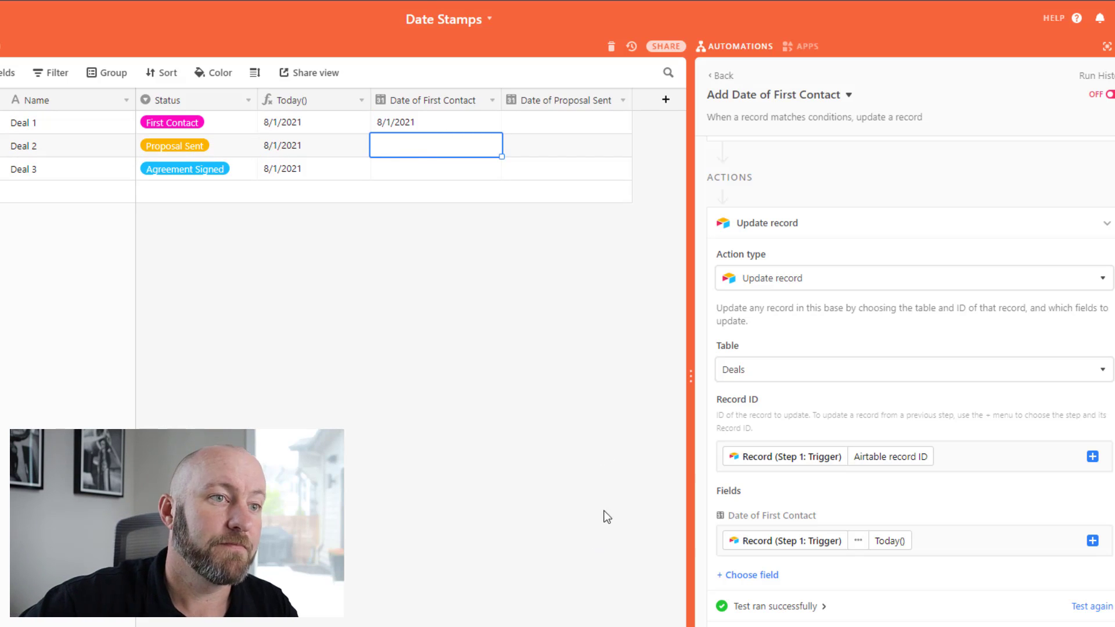
click(1107, 223)
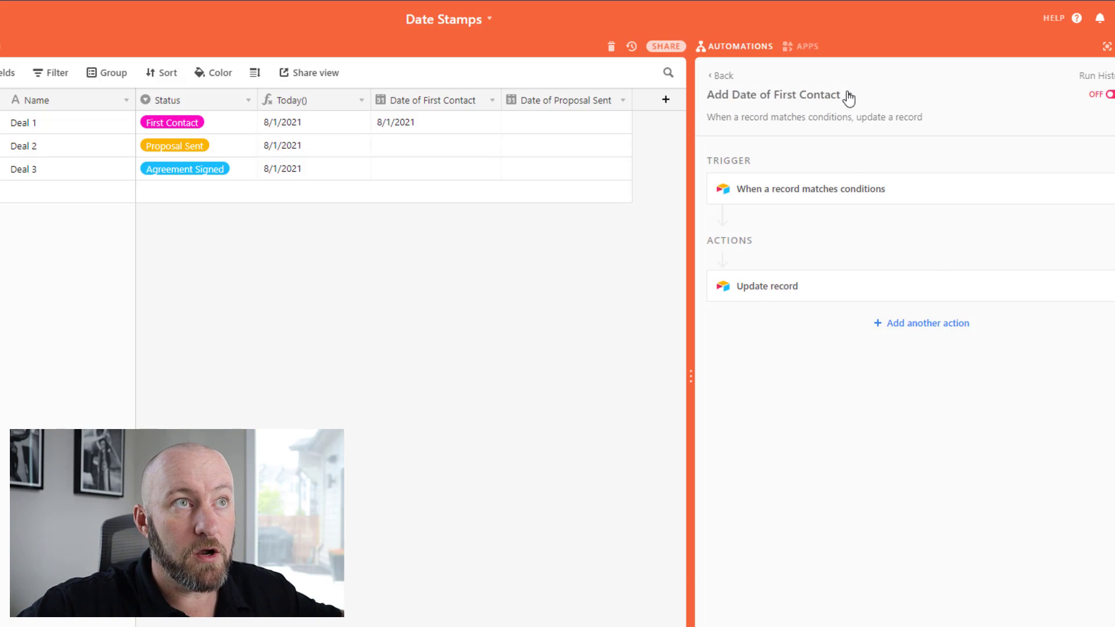
- Turn on the existing automation and duplicate it
click(1107, 95)
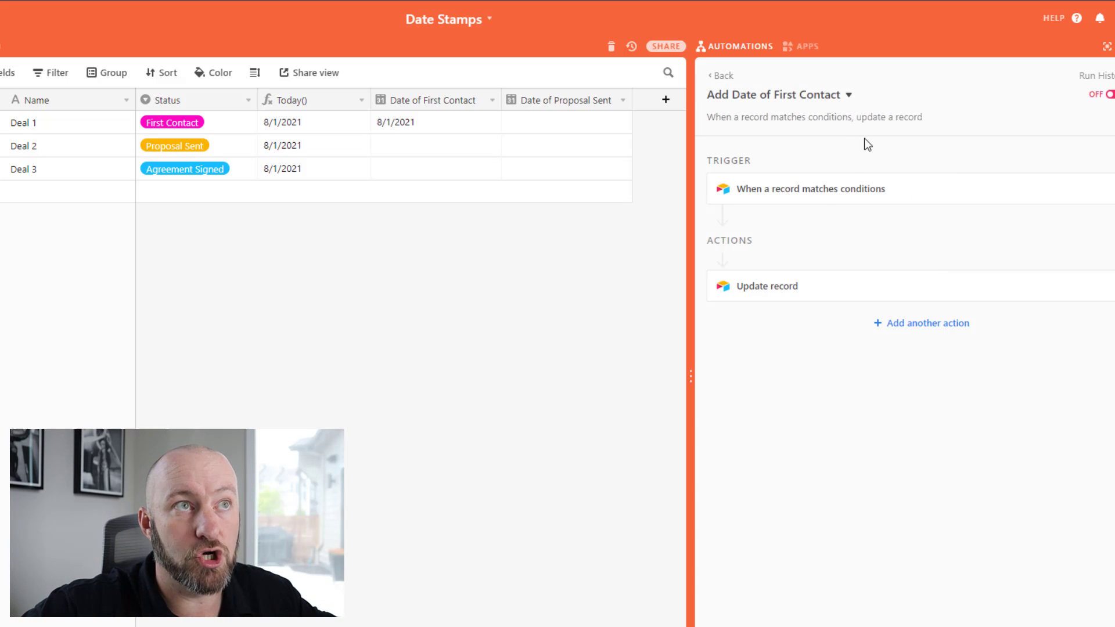
click(849, 95)
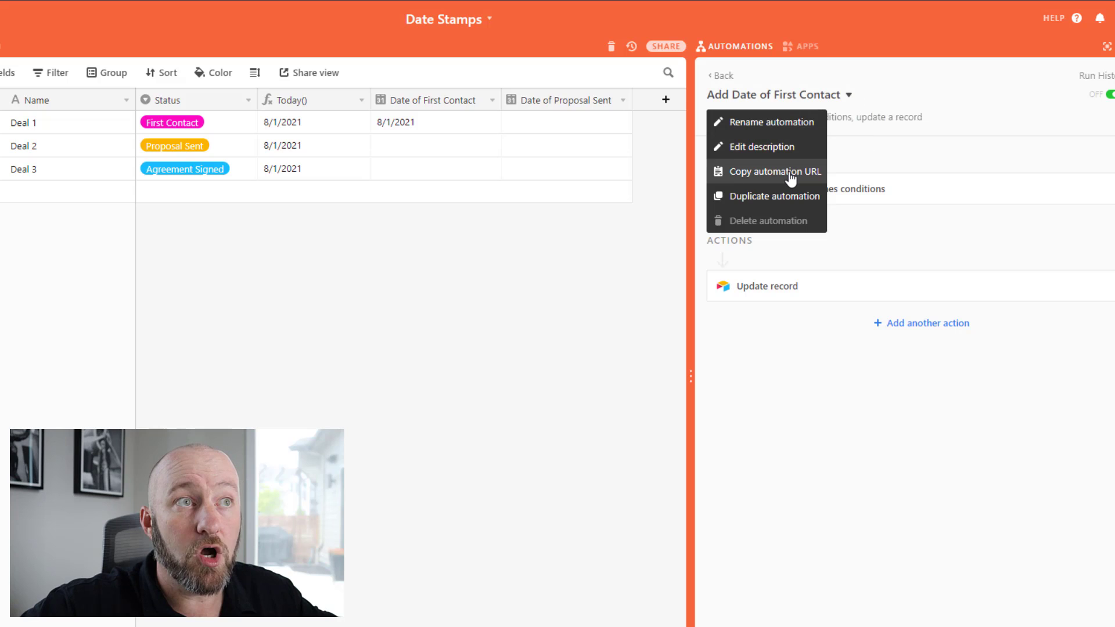
click(788, 195)
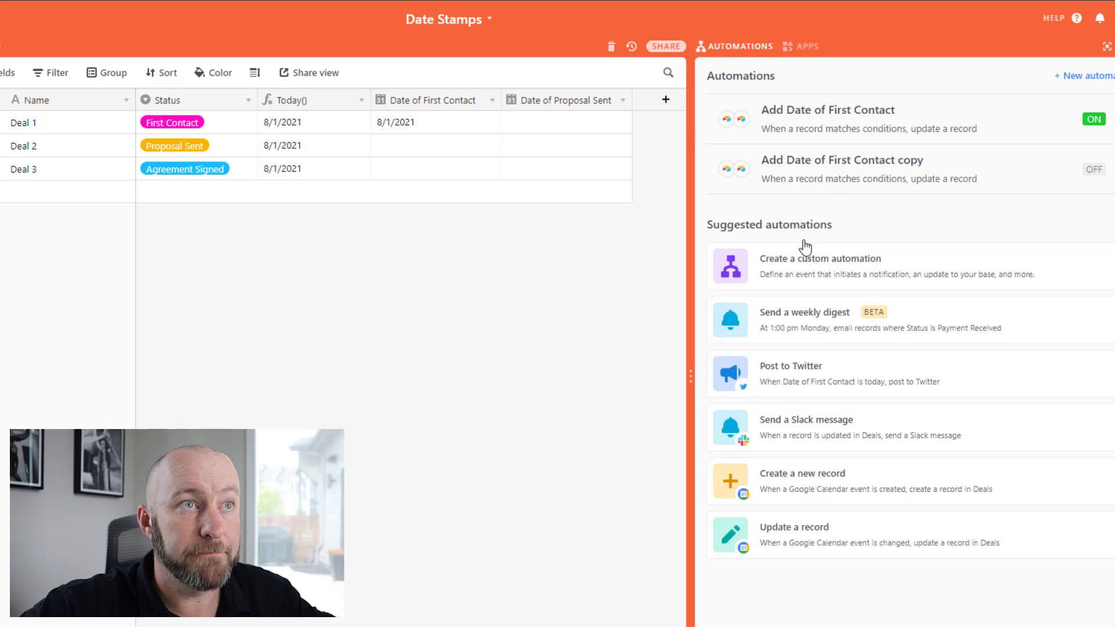
click(863, 164)
click(787, 192)
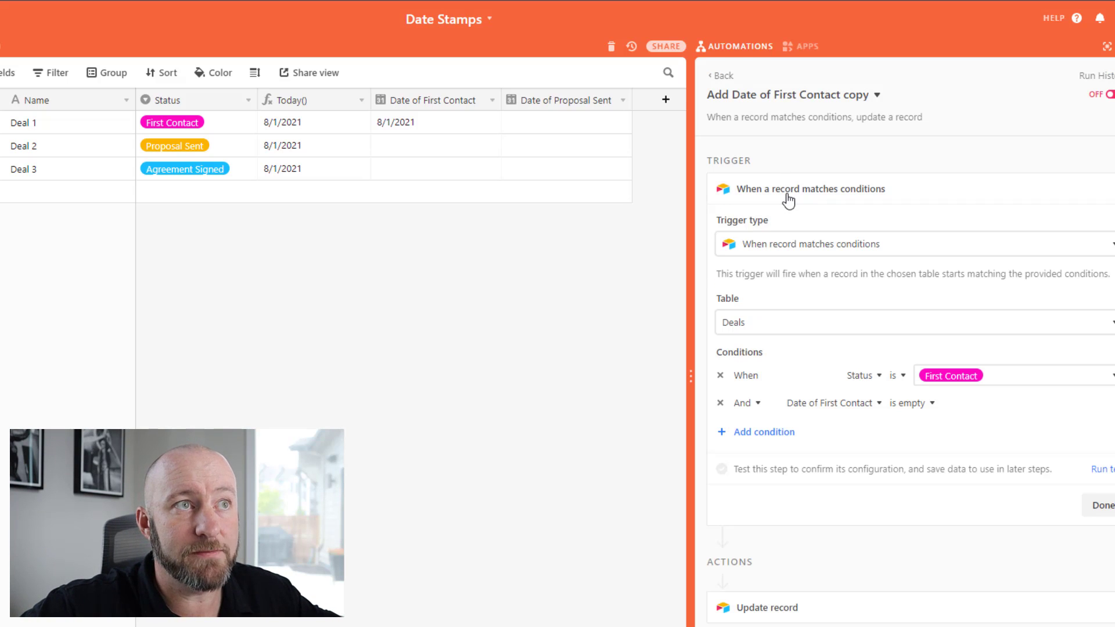
- Rename the copied automation to 'Add Date of Proposal Sent'
click(786, 98)
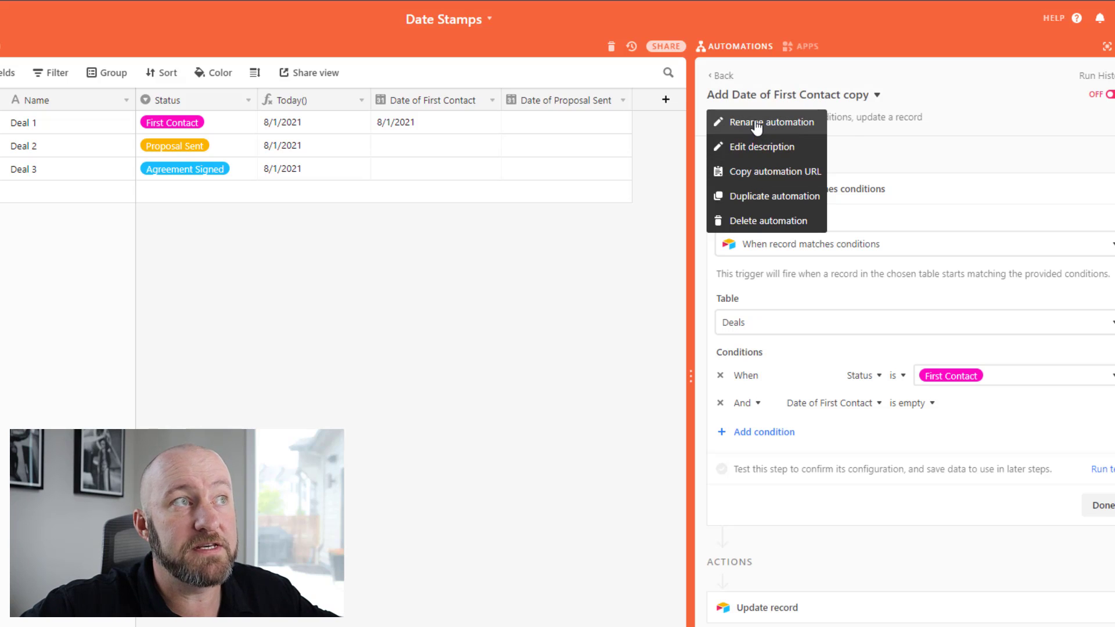
click(731, 120)
key(End)
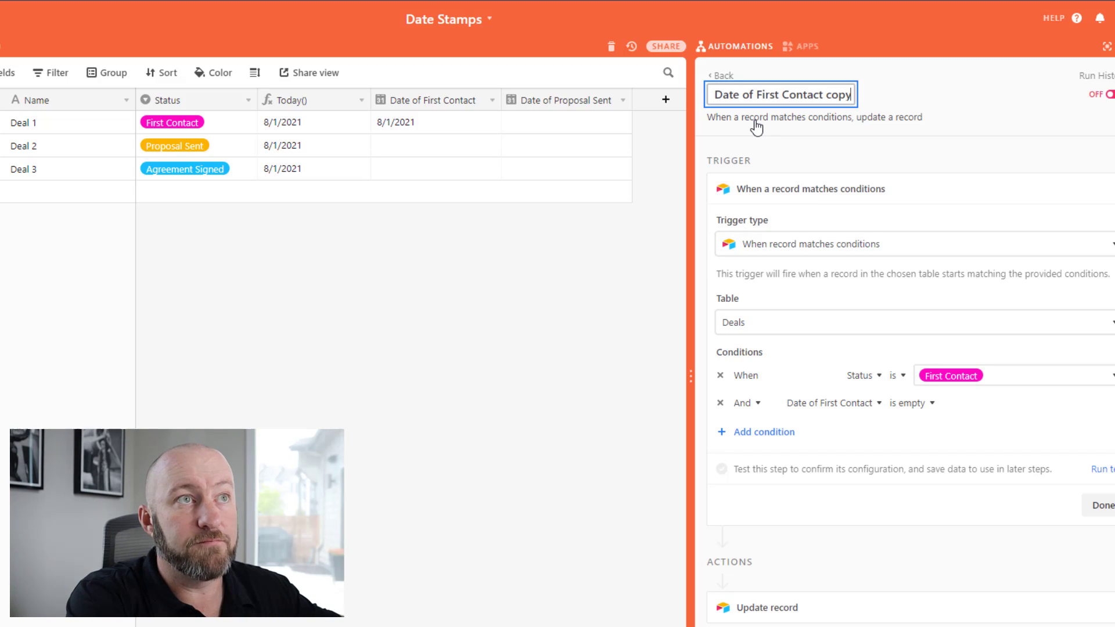
key(ctrl+shift+Left)
key(ctrl+shift+Left)
key(ctrl+shift+Left)
text(Proposal)
key(Home)
text(Add )
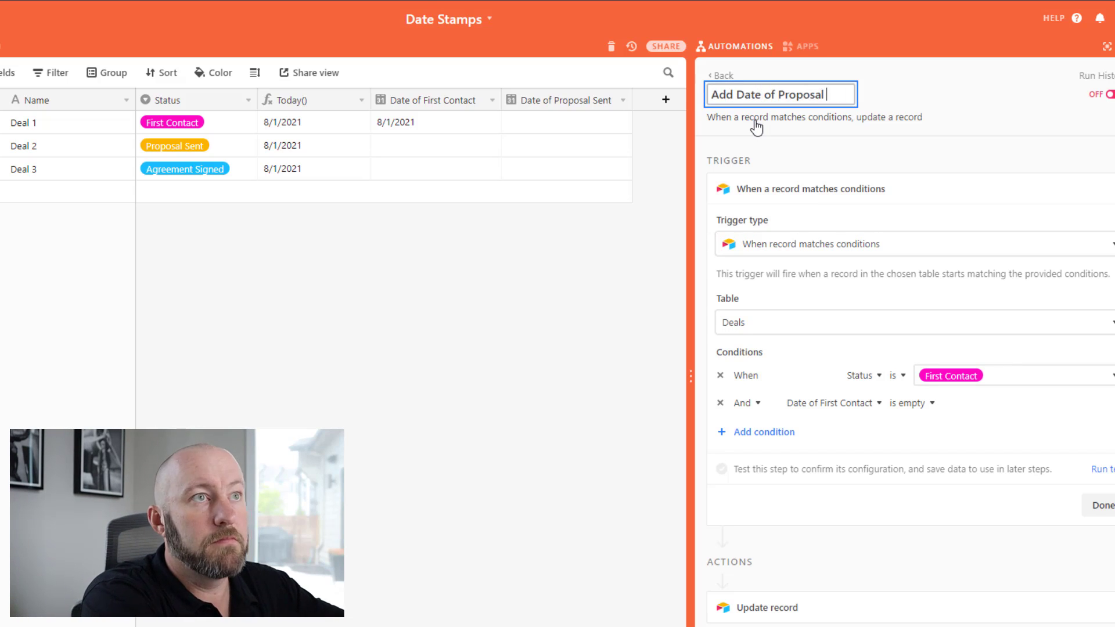
text(Sent)
key(Return)
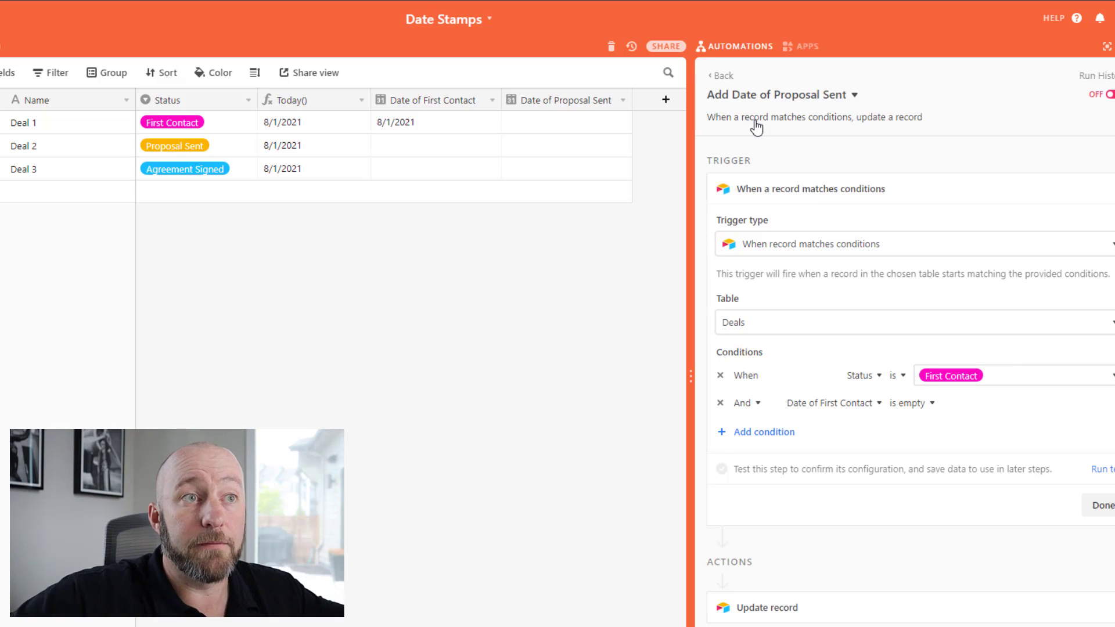
- Make the copy's trigger fire when Status is Proposal Sent, and test it
click(976, 372)
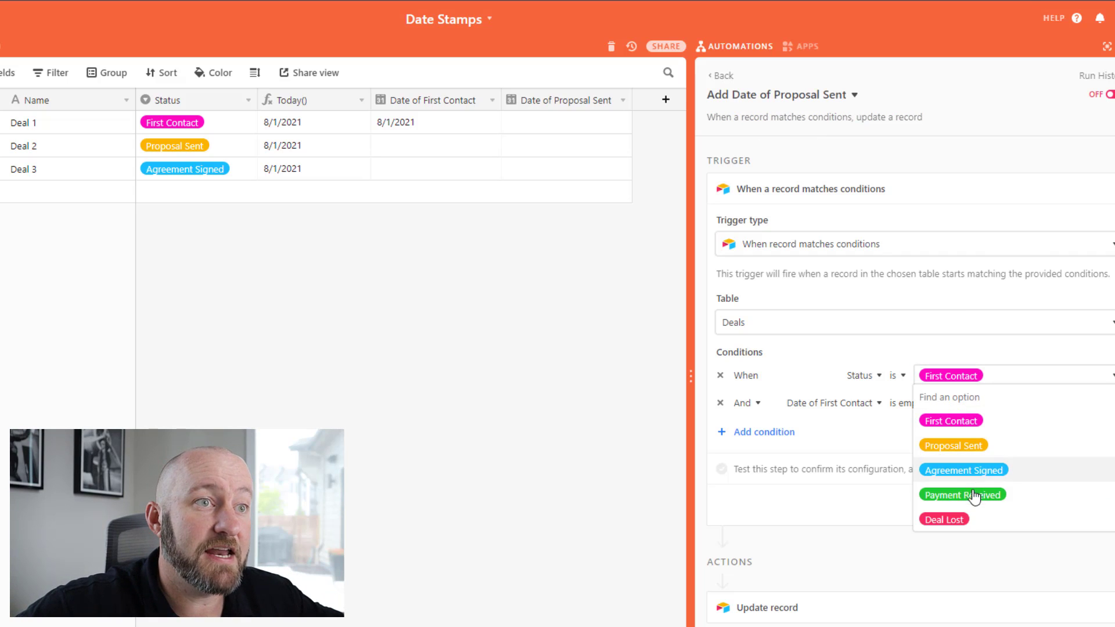
click(964, 447)
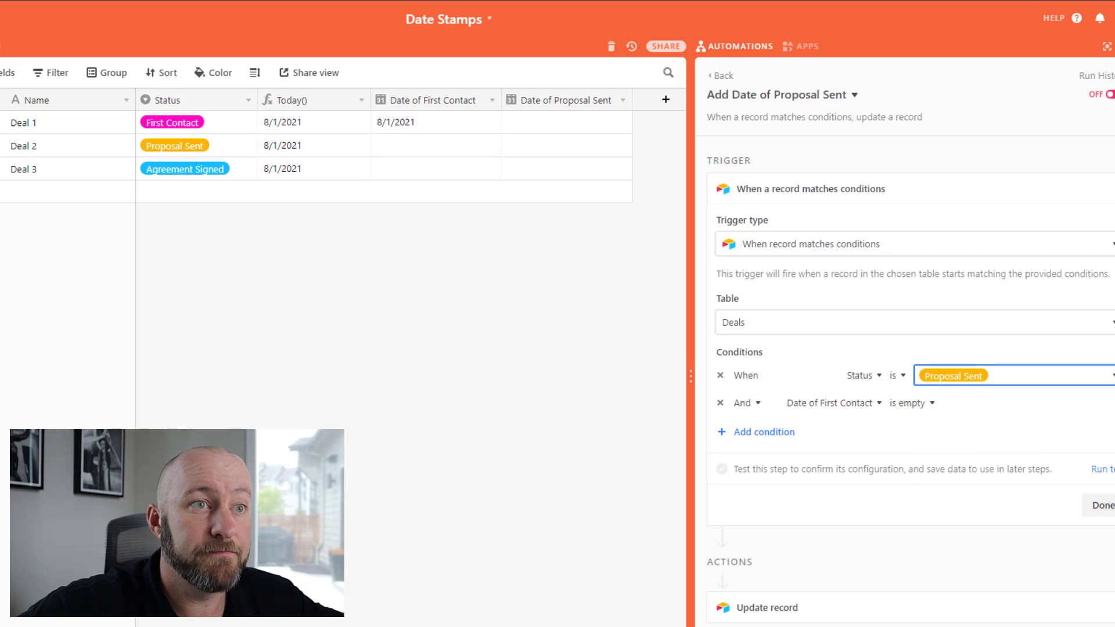
click(1092, 472)
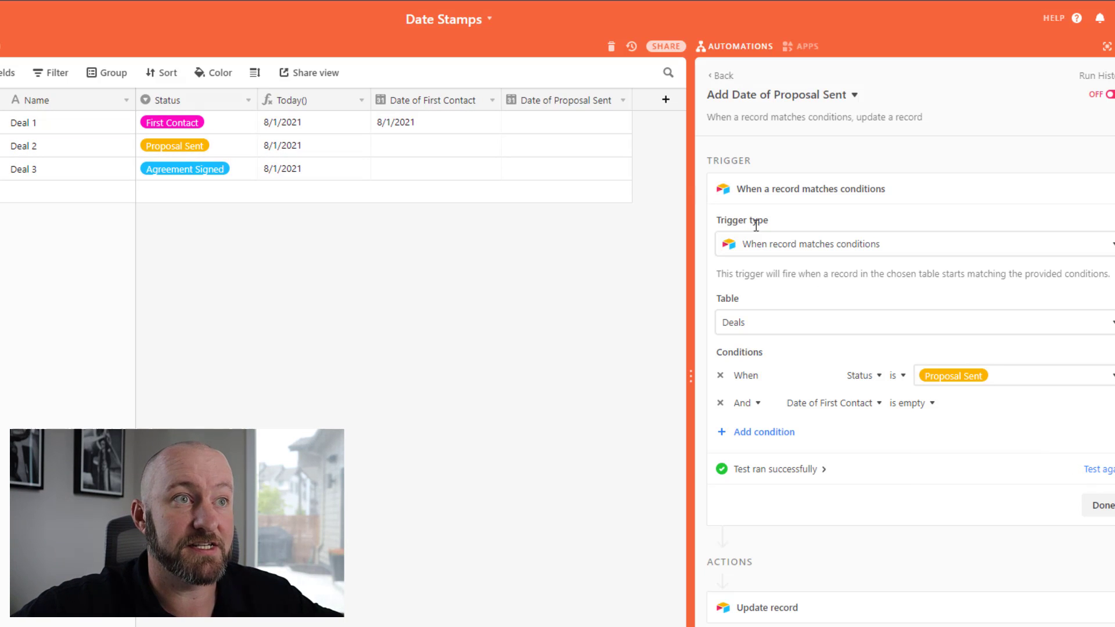
click(1099, 506)
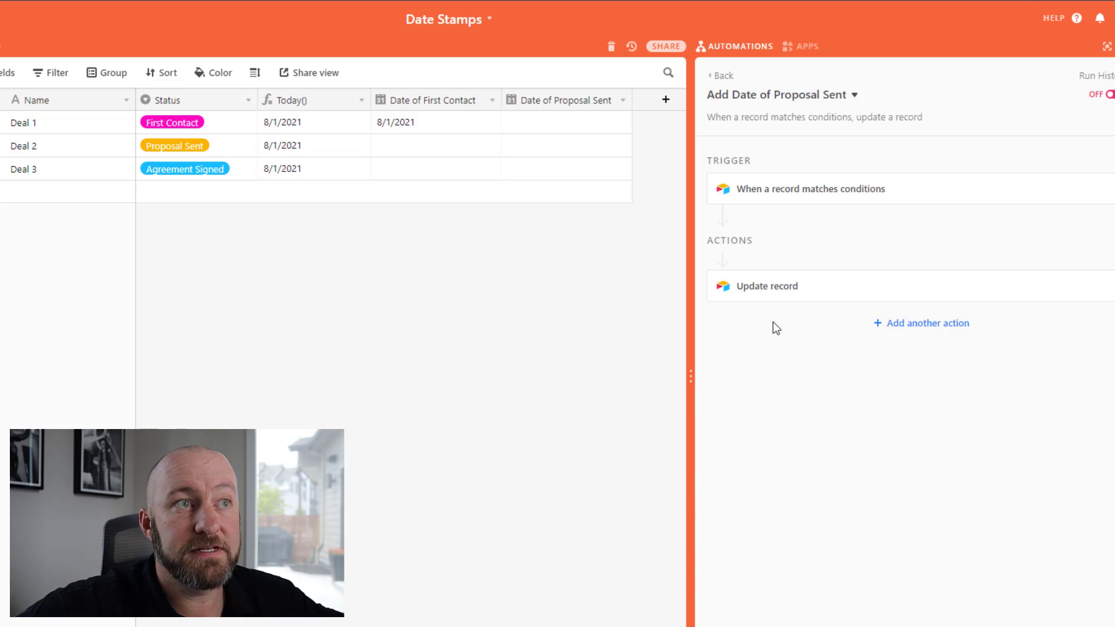
- Have the update action fill Date of Proposal Sent, not Date of First Contact, with the record's Today() value
click(767, 288)
scroll(789, 443, down, 1)
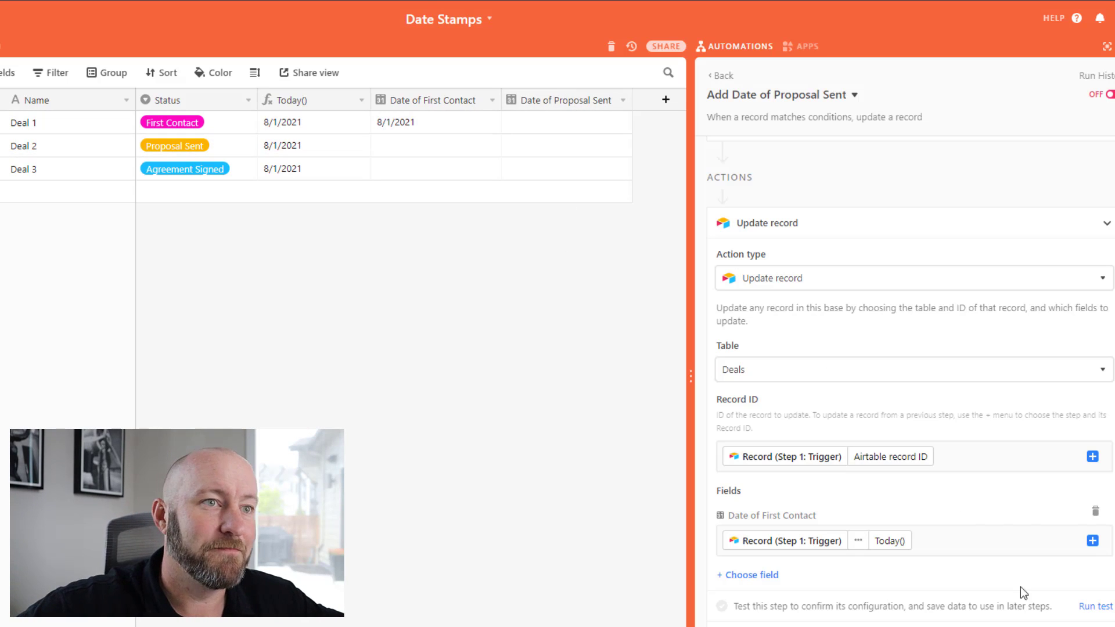
click(1095, 511)
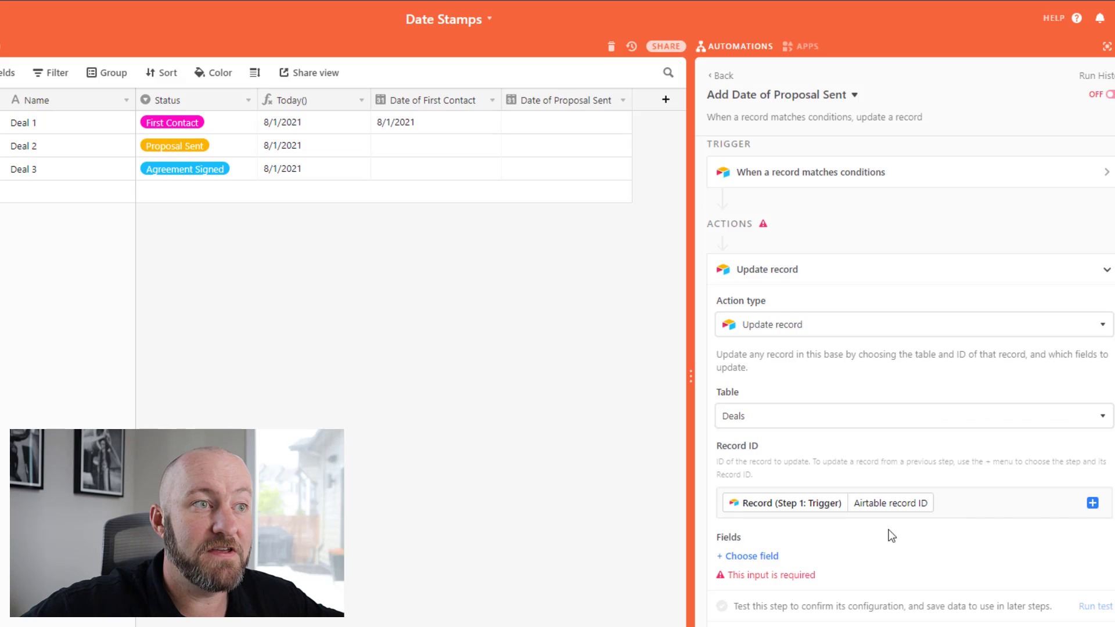
click(766, 557)
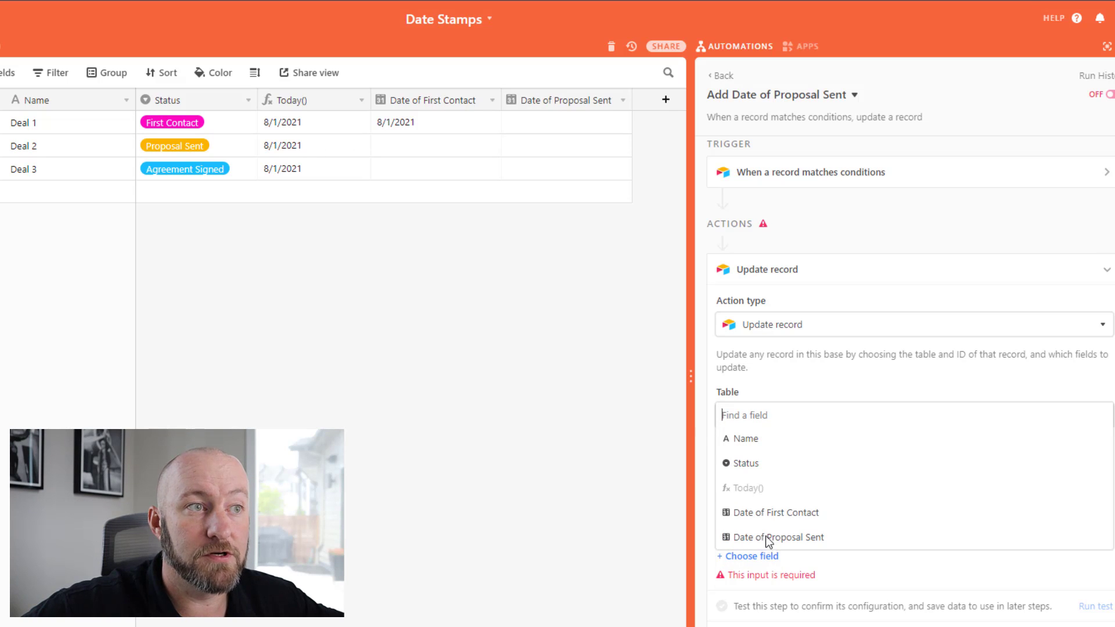
click(765, 536)
click(1092, 590)
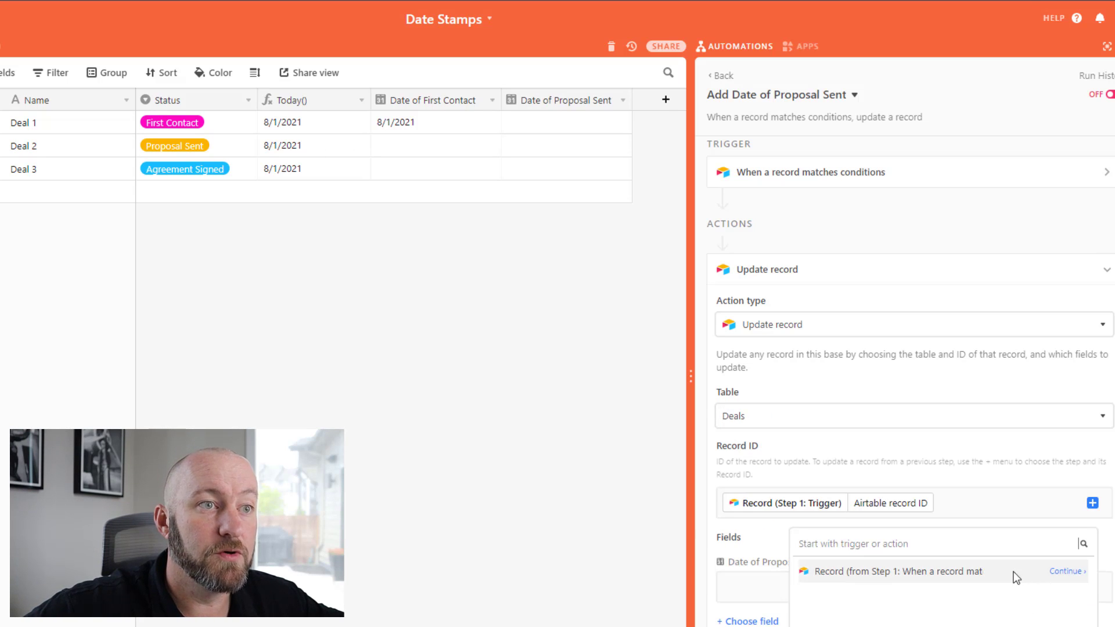
click(1067, 572)
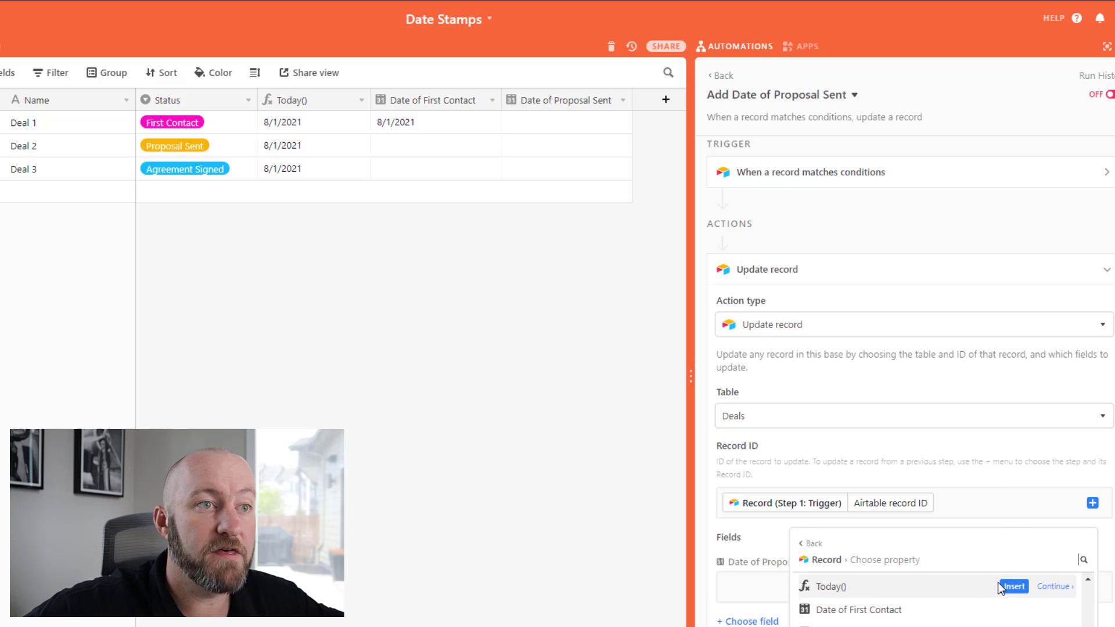
click(1013, 587)
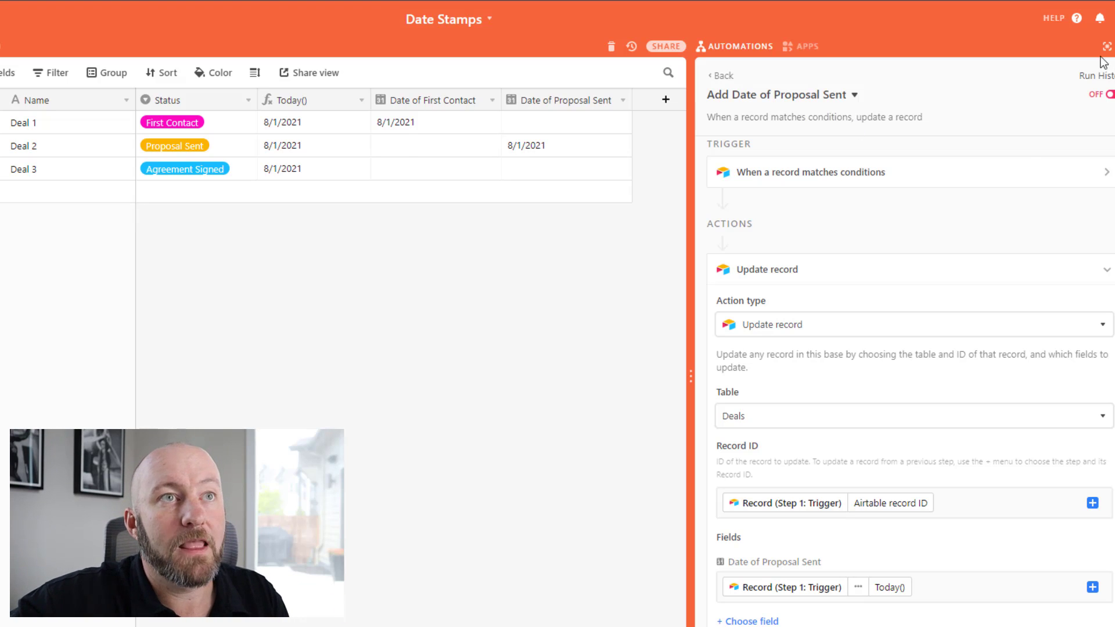
- Activate Add Date of Proposal Sent and move Deal 3 to First Contact, then Proposal Sent
click(1109, 94)
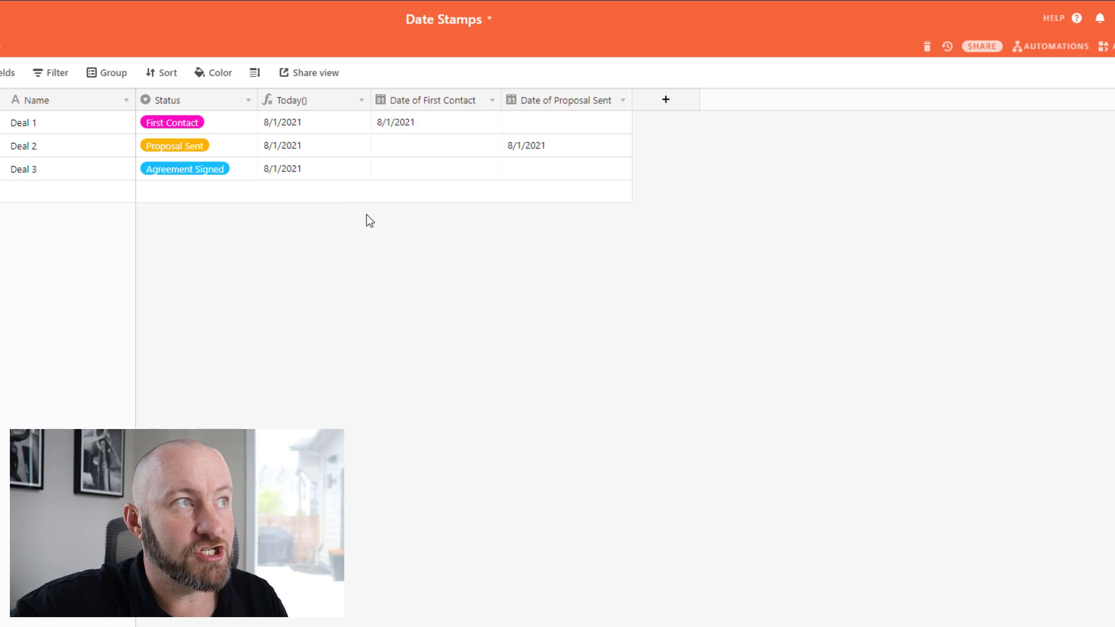
double_click(214, 169)
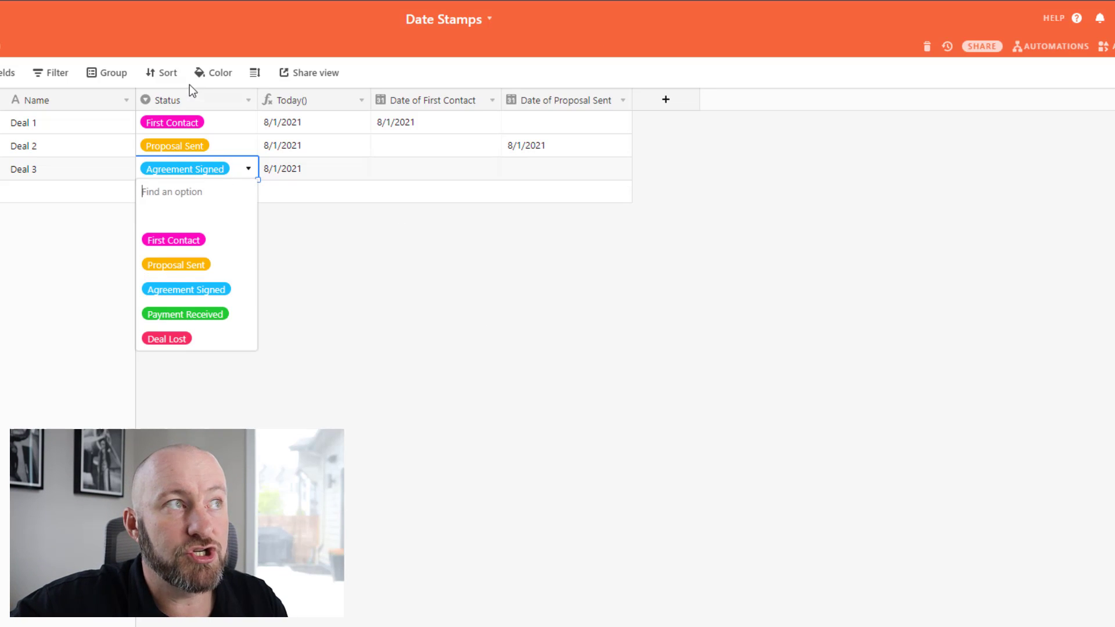
click(57, 154)
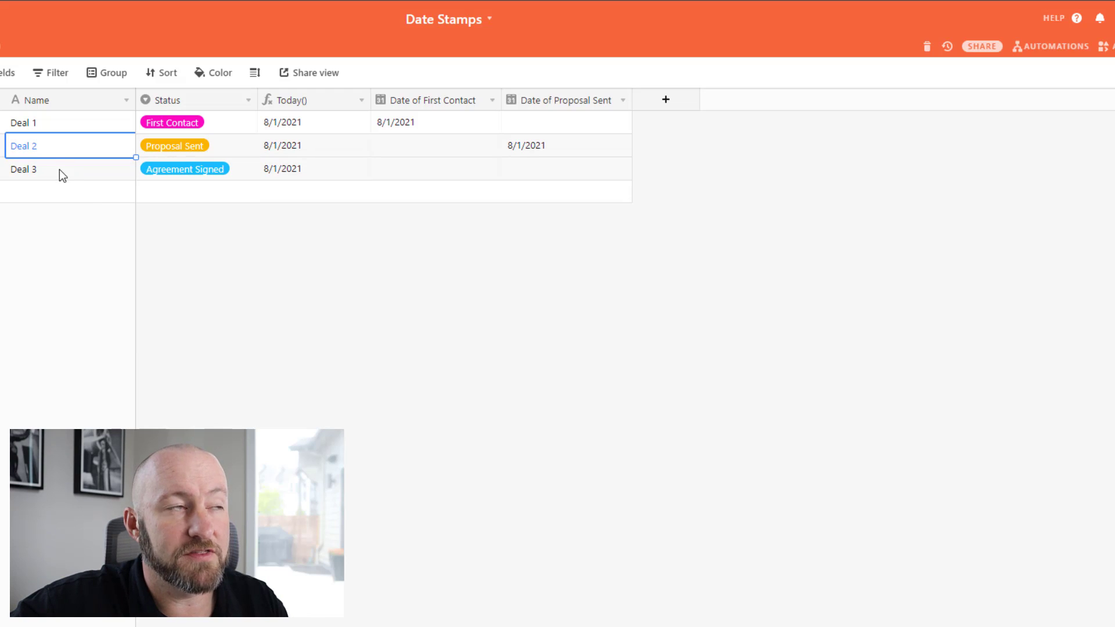
double_click(181, 173)
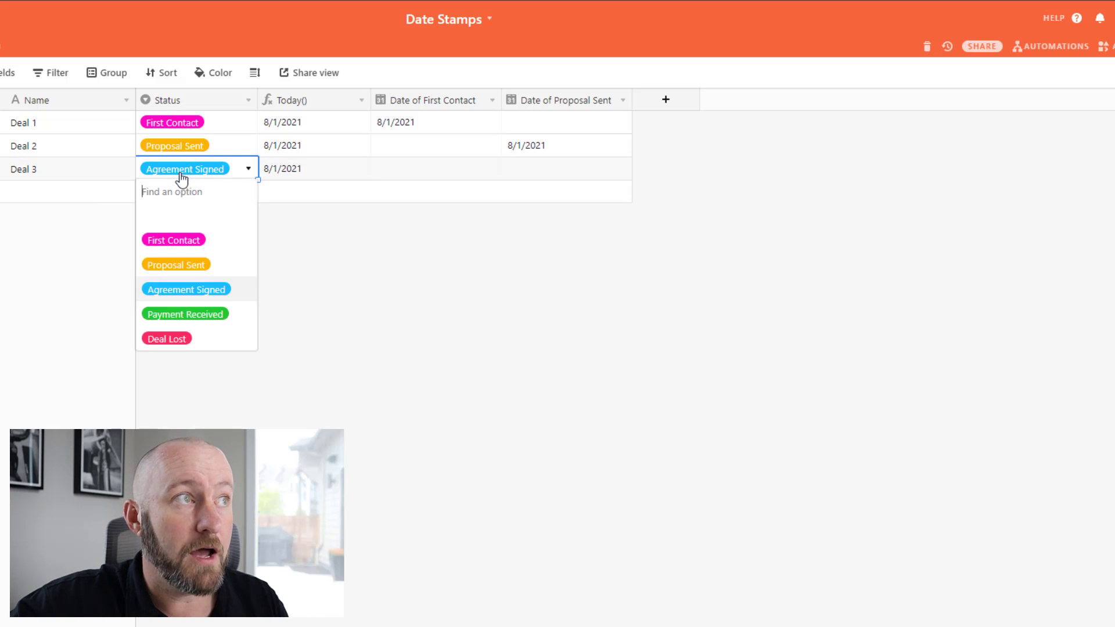
click(173, 239)
click(465, 345)
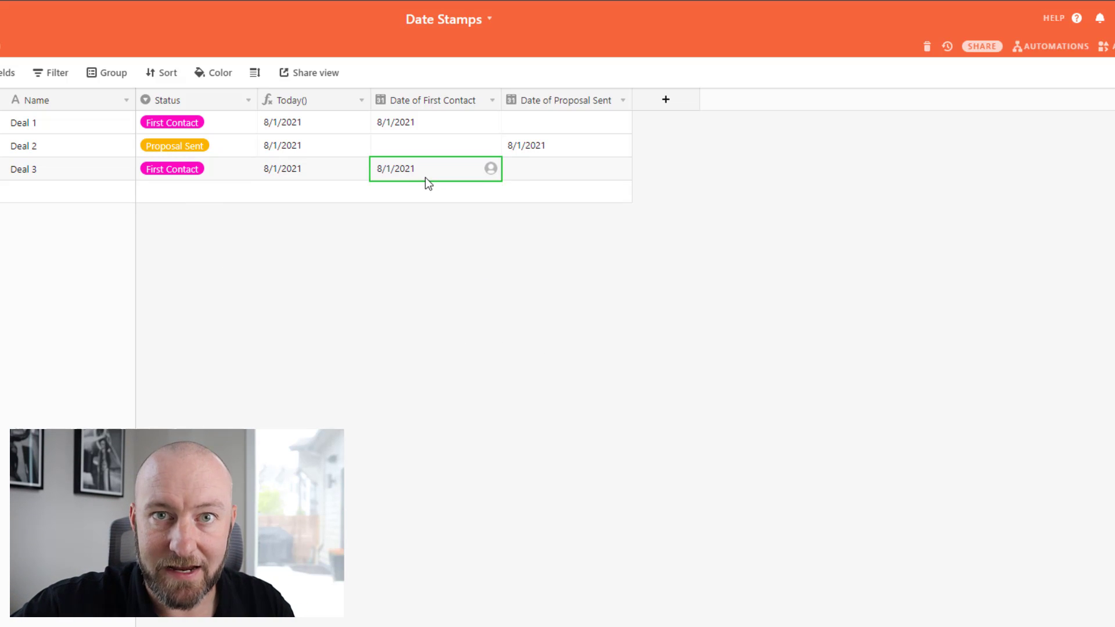
double_click(181, 173)
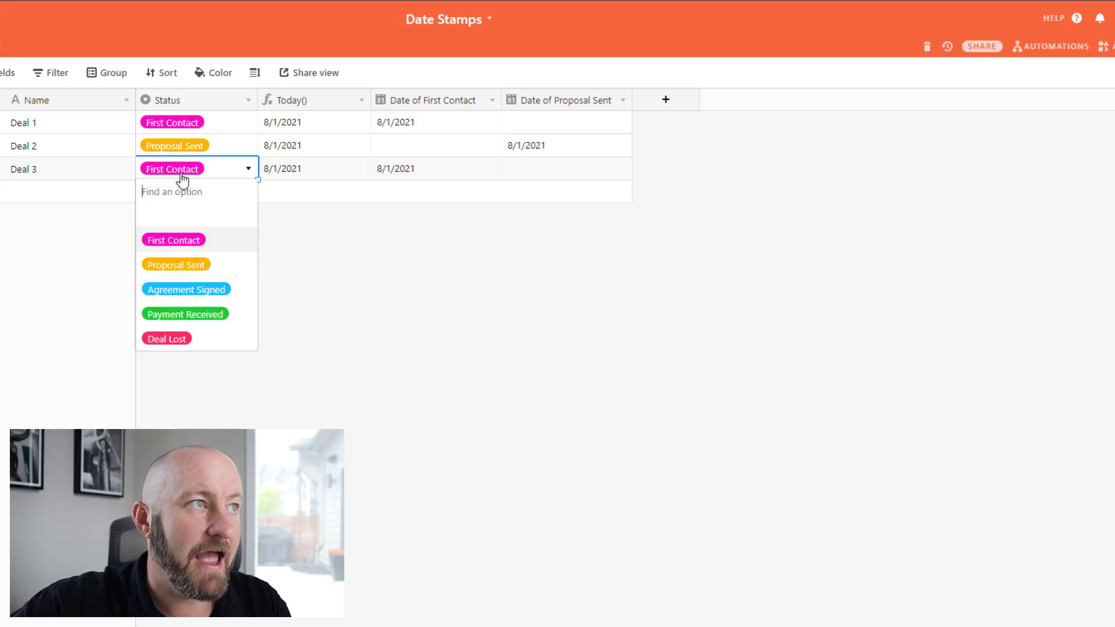
click(177, 266)
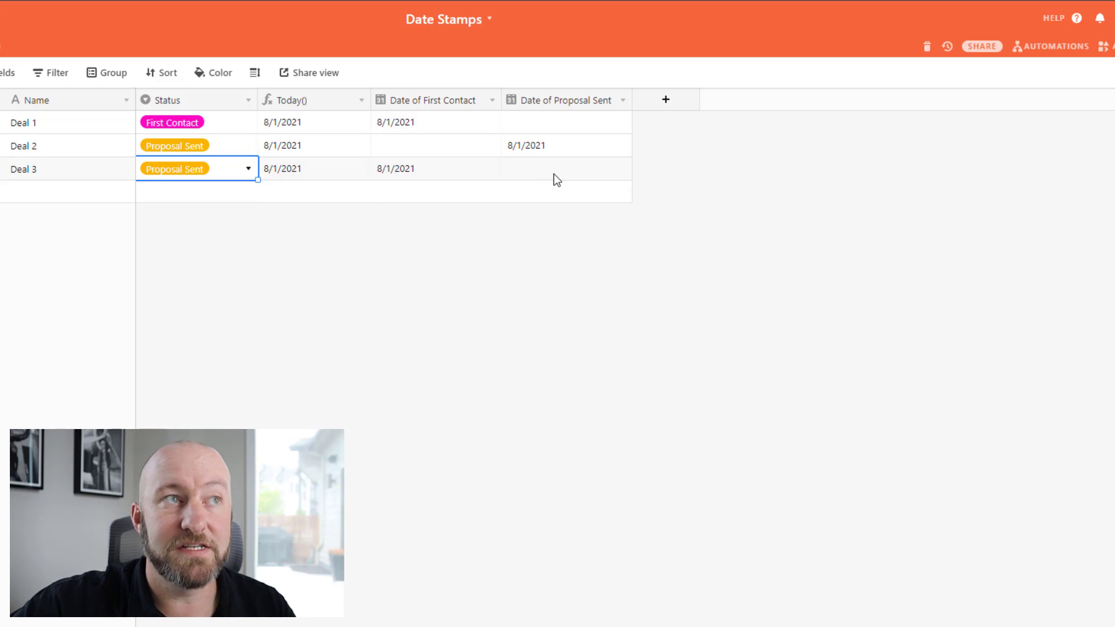
key(Escape)
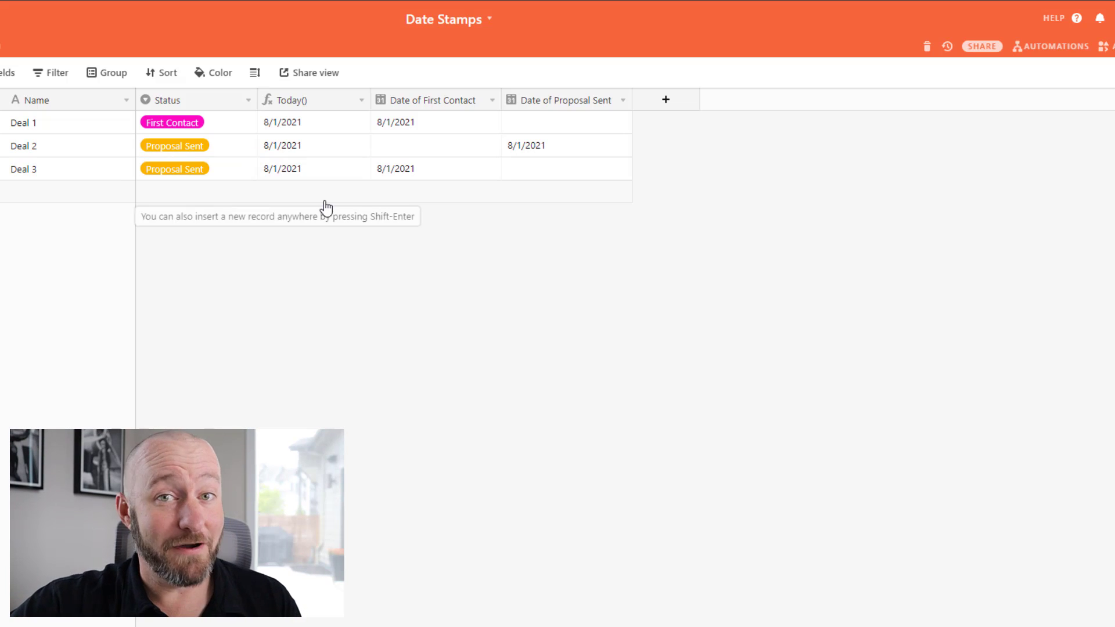
- Point the second trigger condition at Date of Proposal Sent and publish the automation update
click(1051, 48)
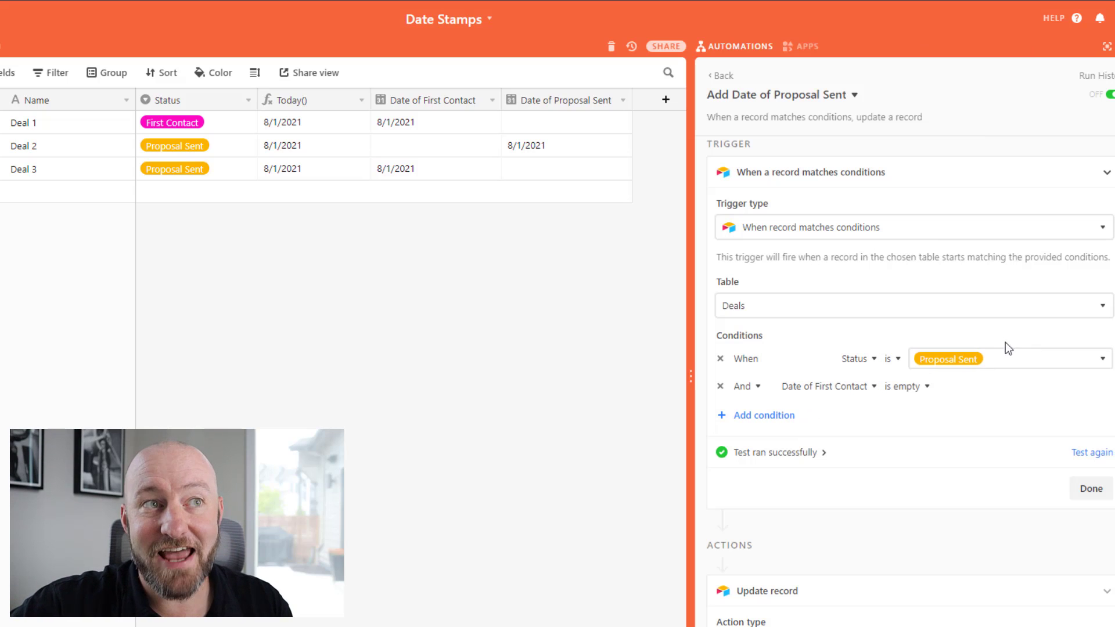
click(827, 386)
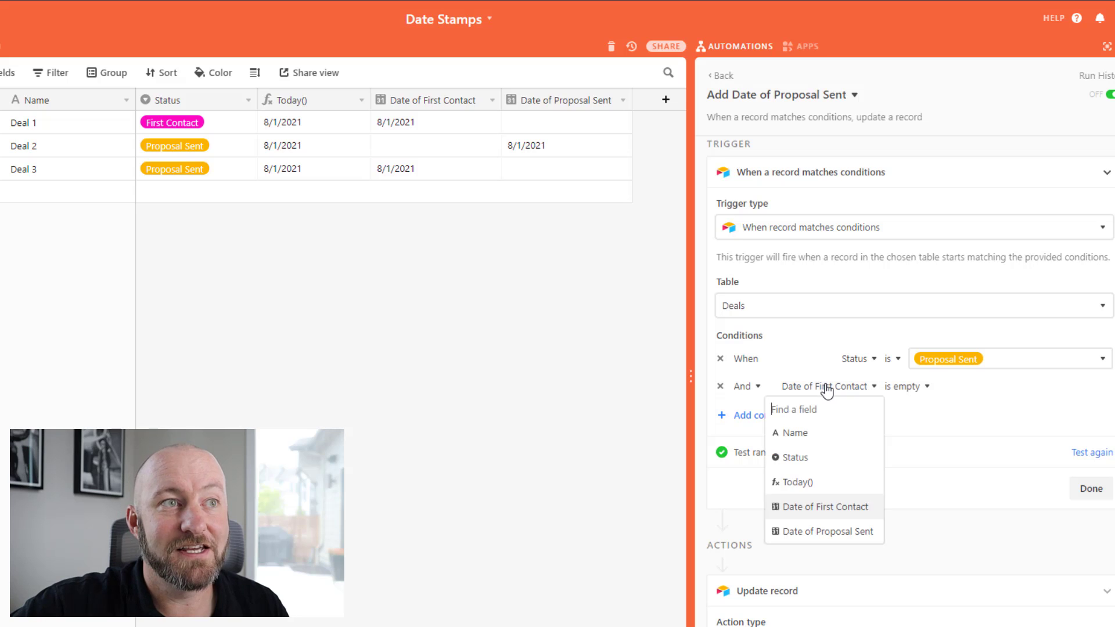
click(813, 532)
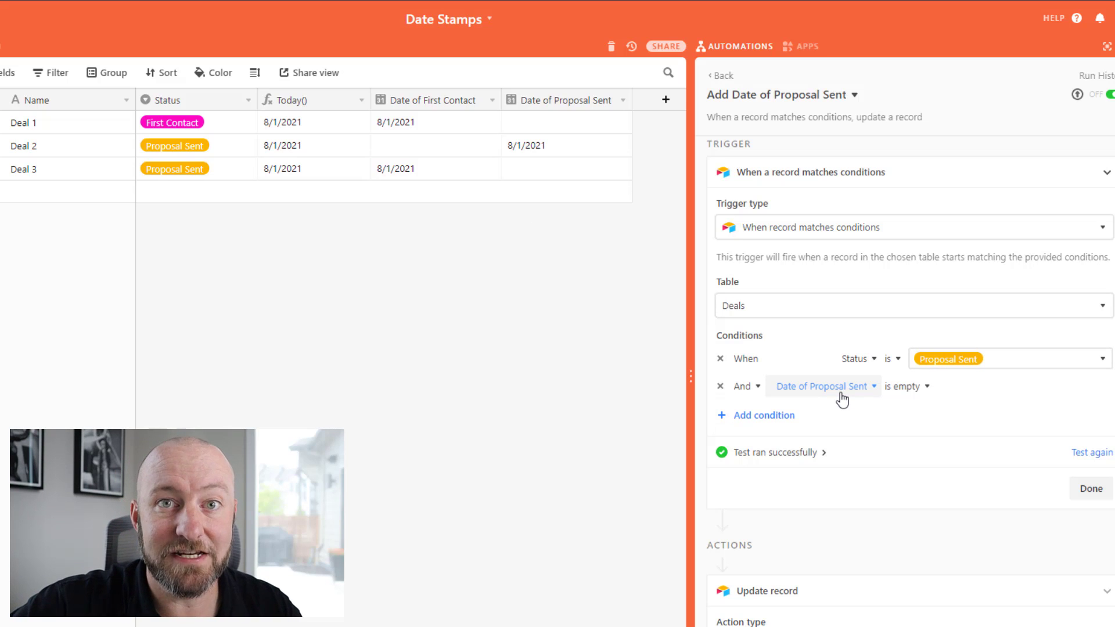
click(1091, 486)
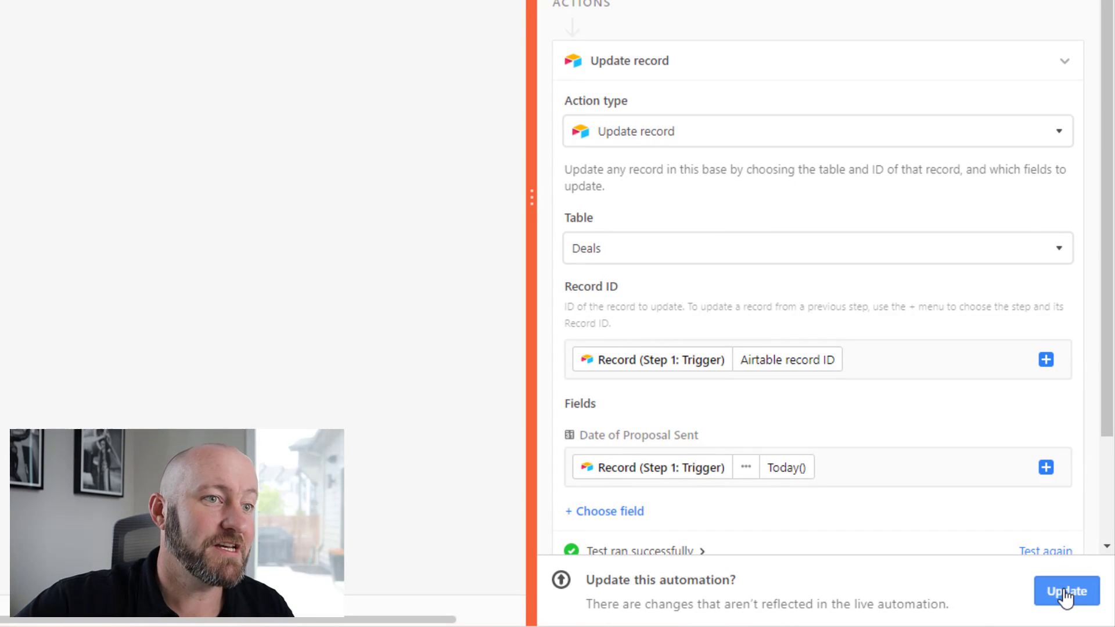
click(1065, 591)
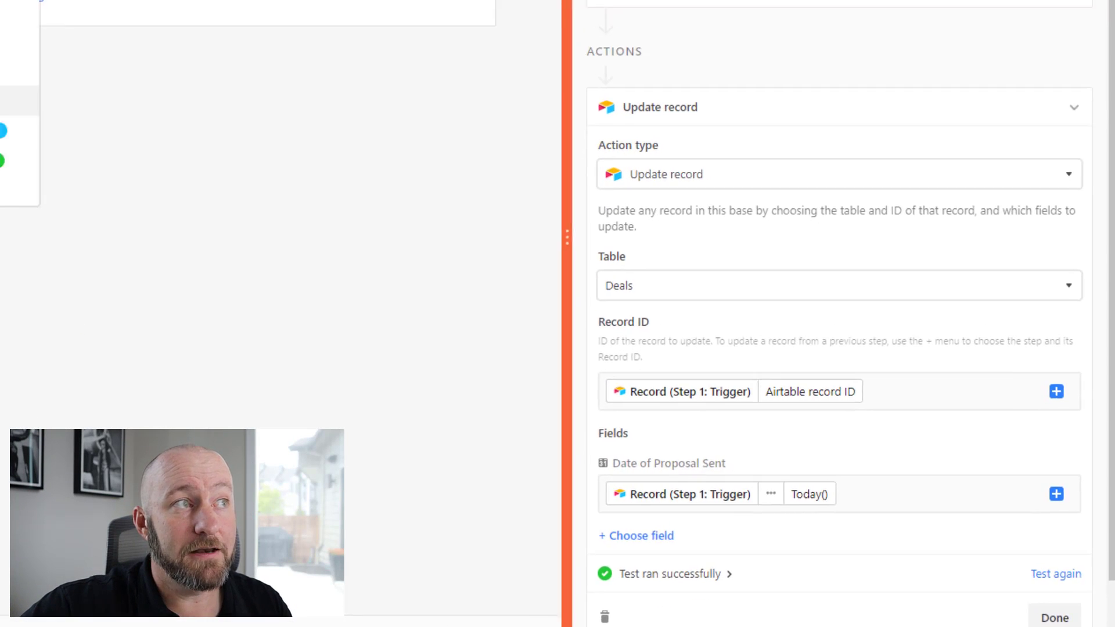
click(158, 160)
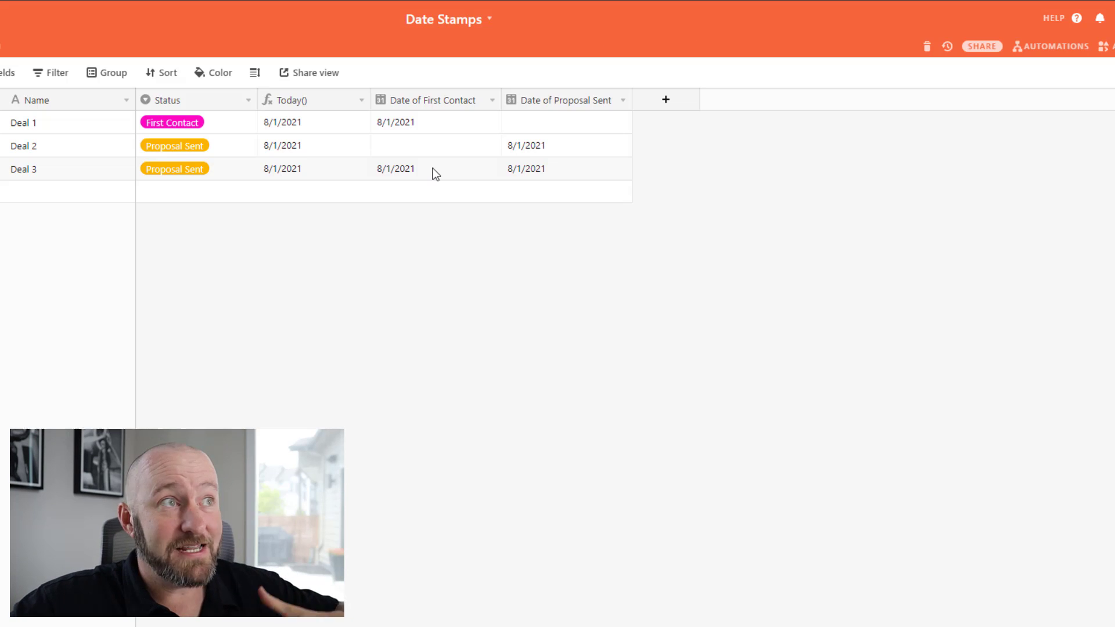
- Set Deal 3's Date of First Contact to July 28, 2021
click(403, 168)
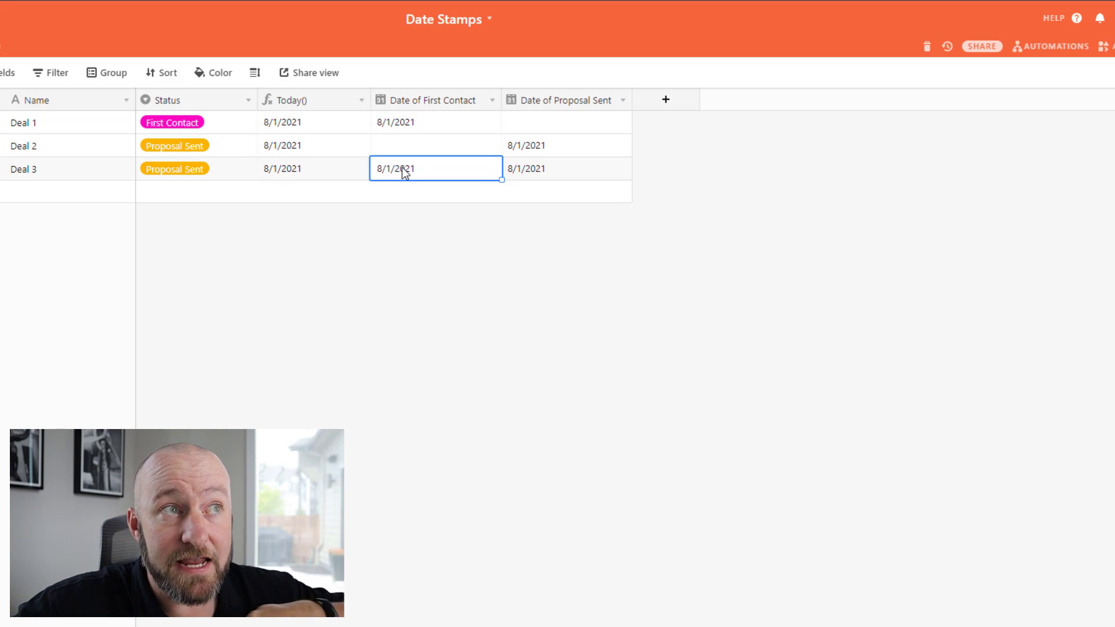
text(7)
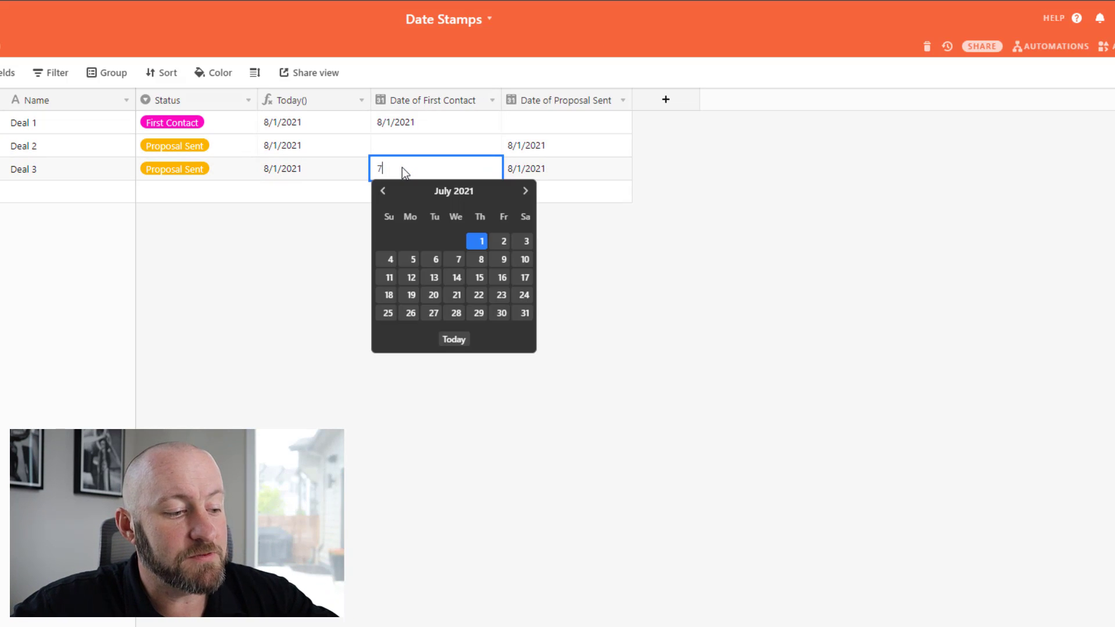
text(/28)
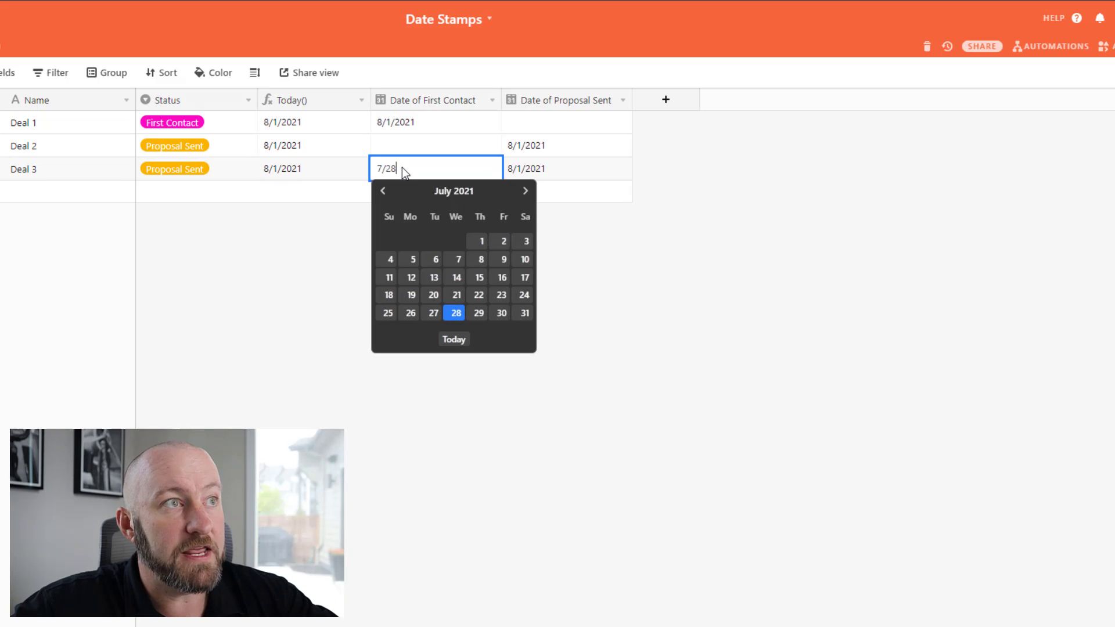
click(454, 315)
key(Escape)
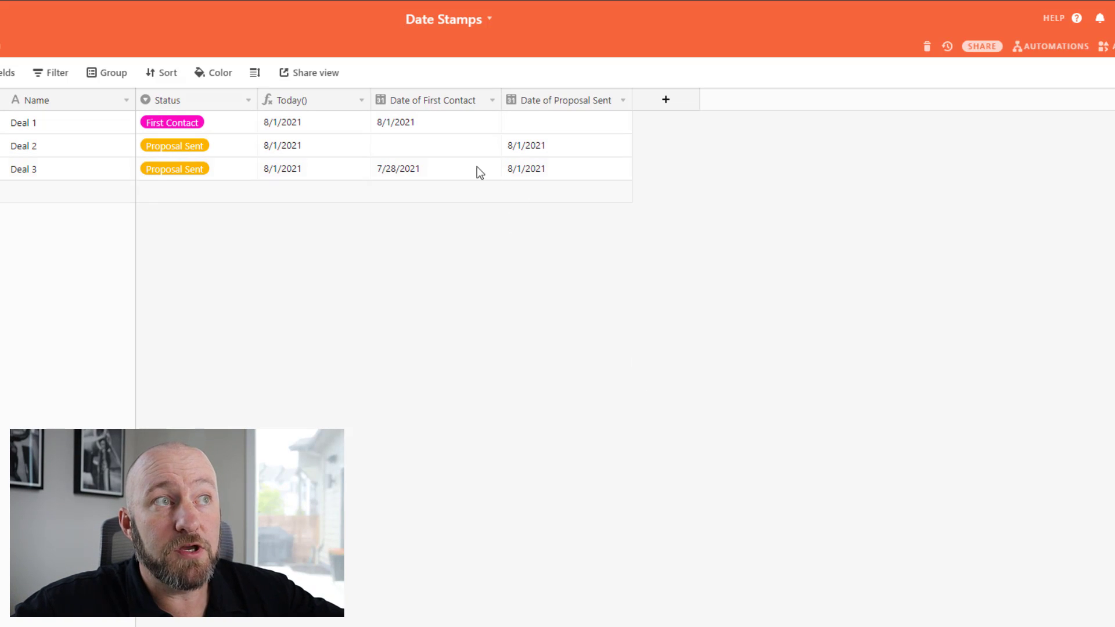
- Add a new Formula field named 'Days in First Stage'
click(672, 109)
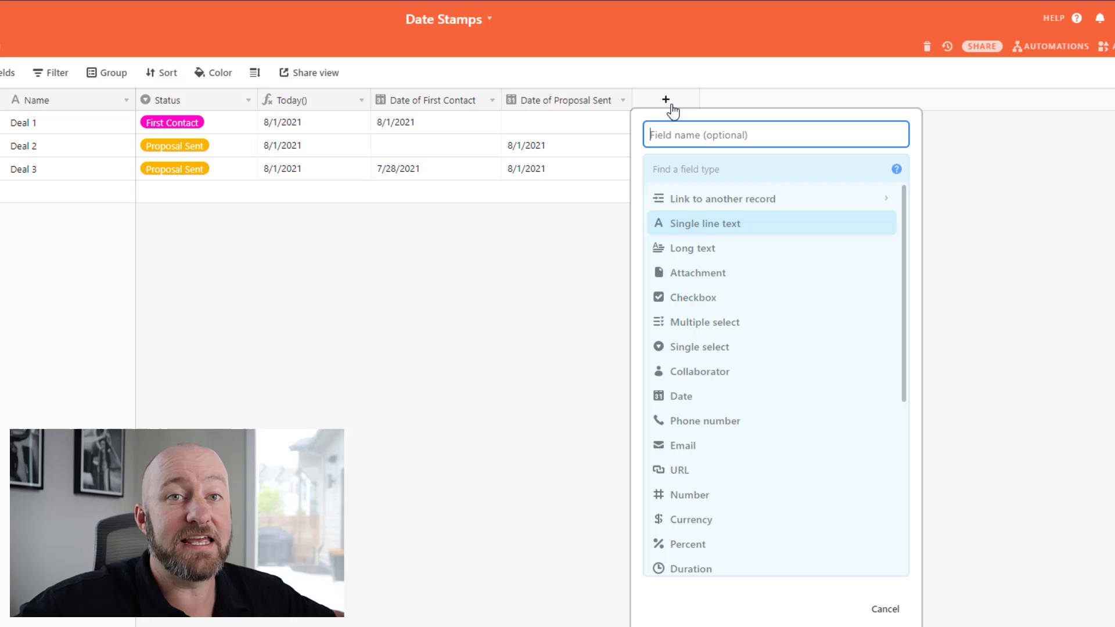
text(Days)
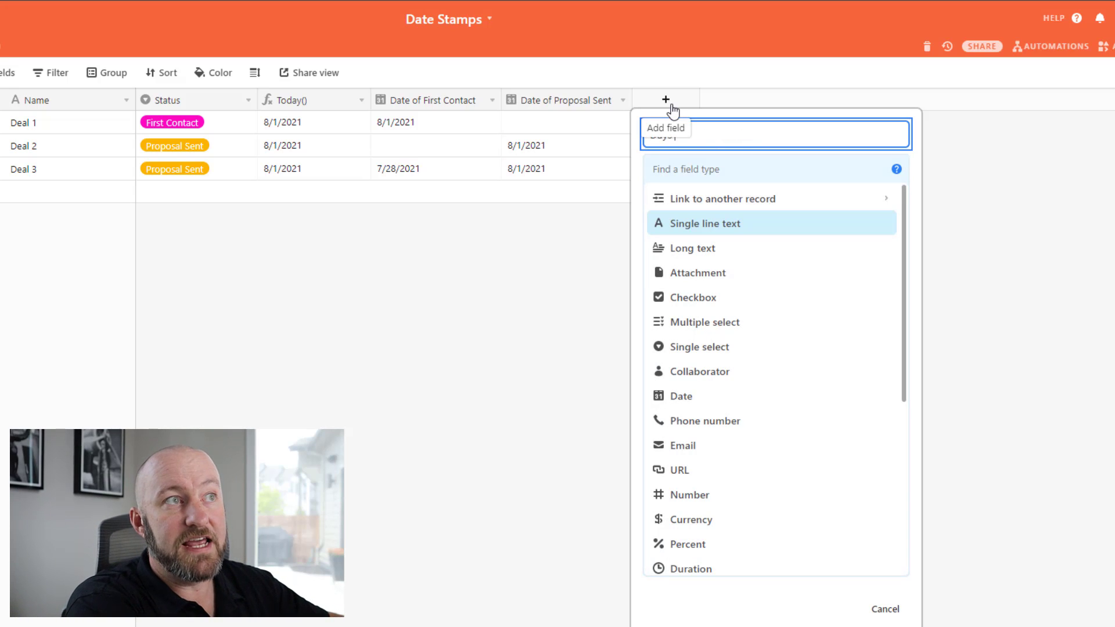
text( in First Stage)
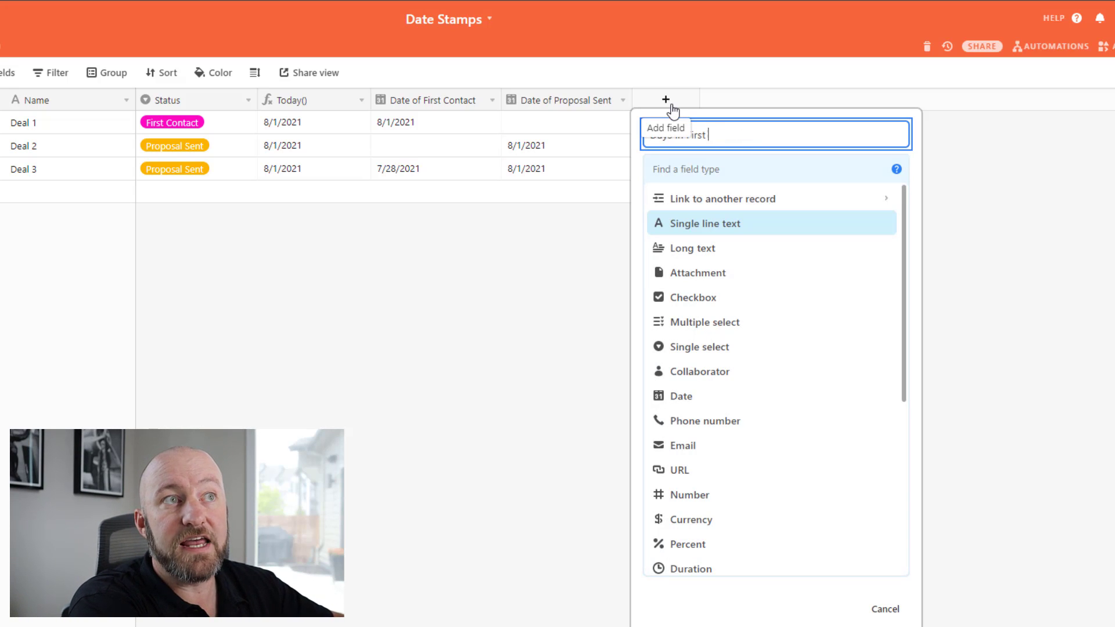
key(Tab)
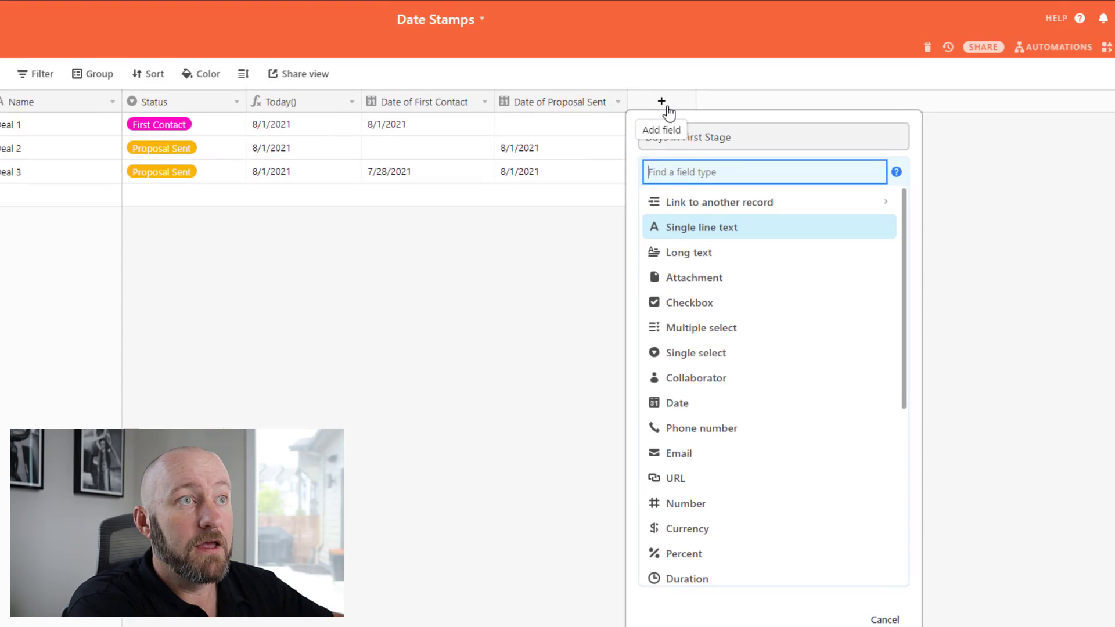
text(formula)
key(Return)
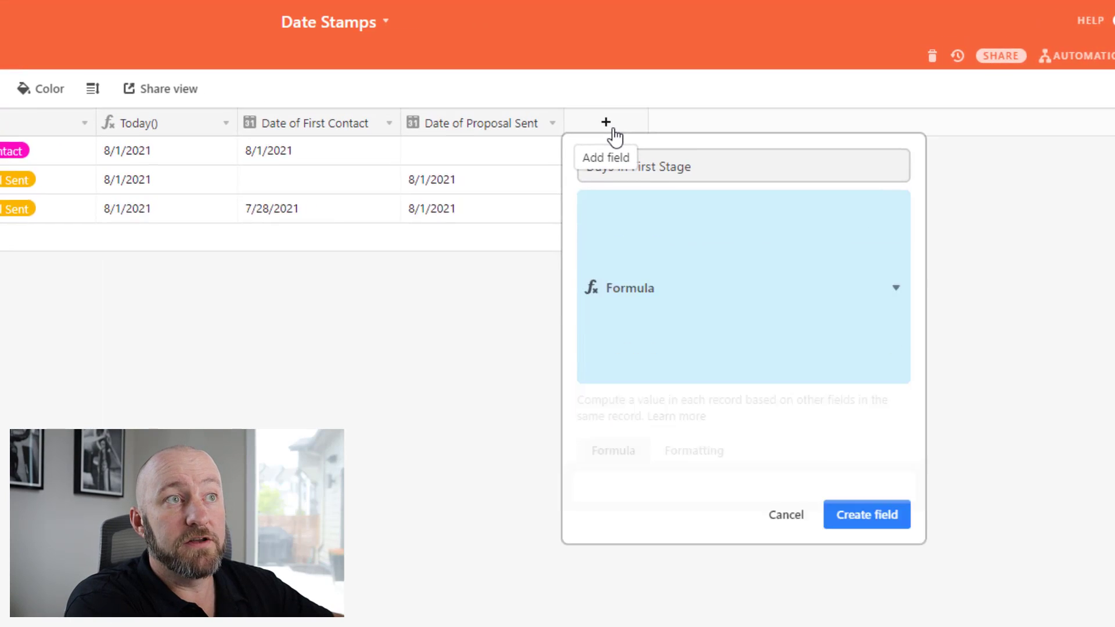
- Give it the formula DATETIME_DIFF({Date of First Contact},{Date of Proposal Sent},'days') and create it
text(date)
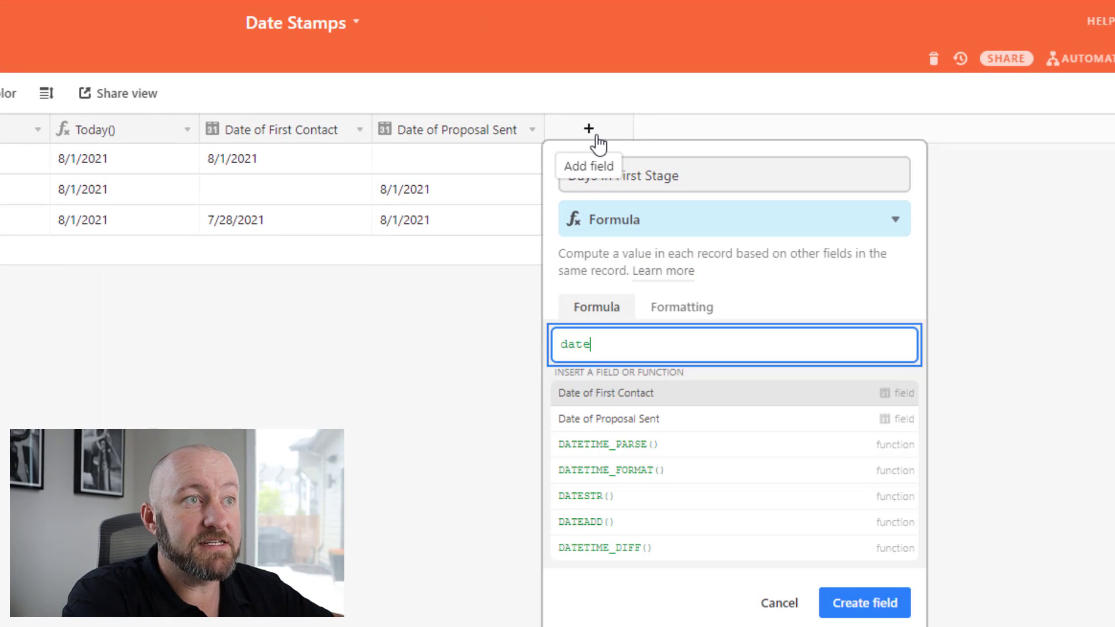
key(Down)
key(Down)
key(Down)
key(Down)
key(Down)
key(Down)
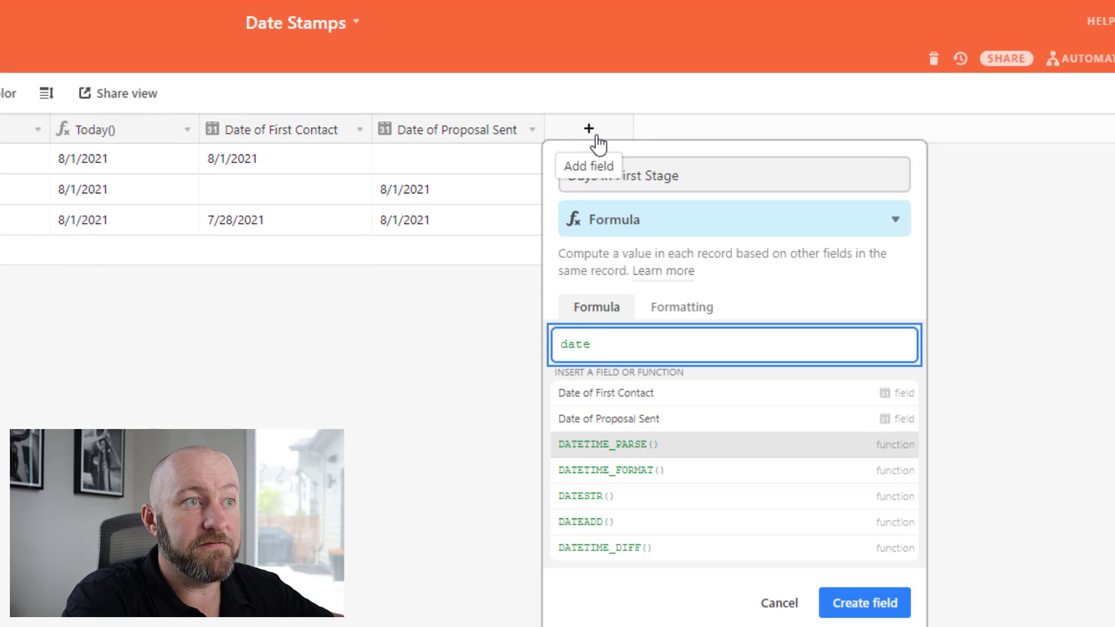
key(Return)
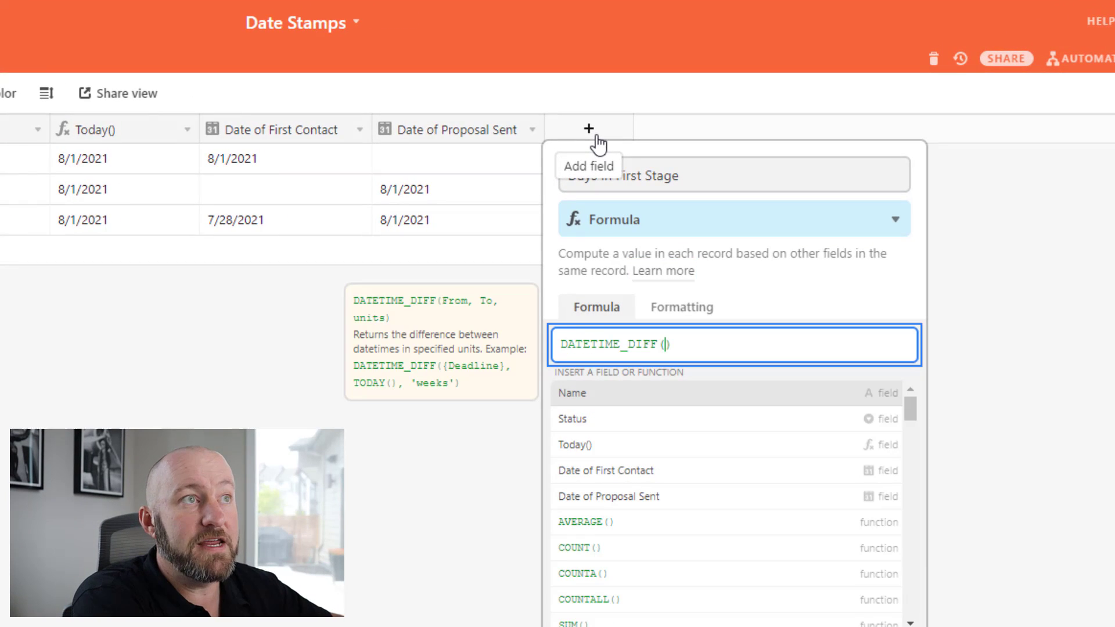
text(fir)
key(Return)
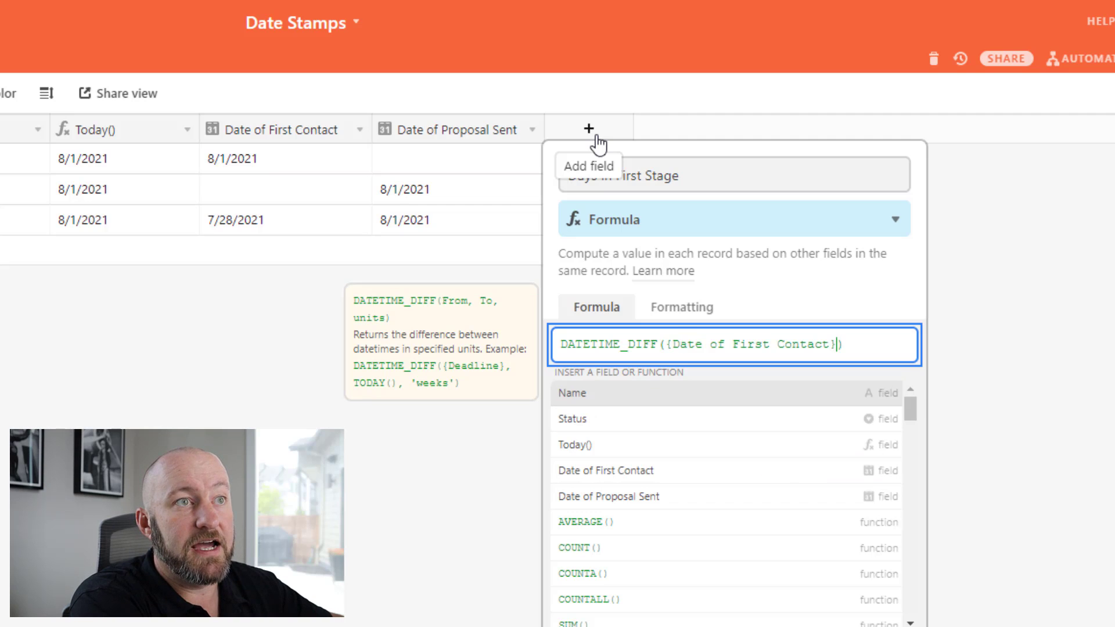
text(,pro)
key(Return)
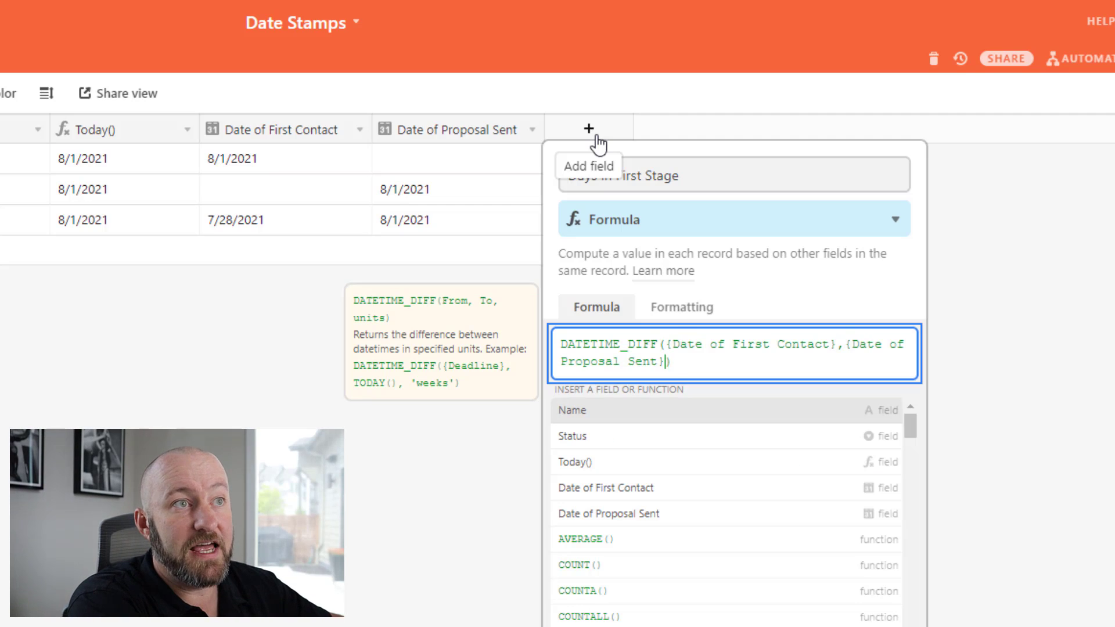
text(,'days)
text(')
key(Return)
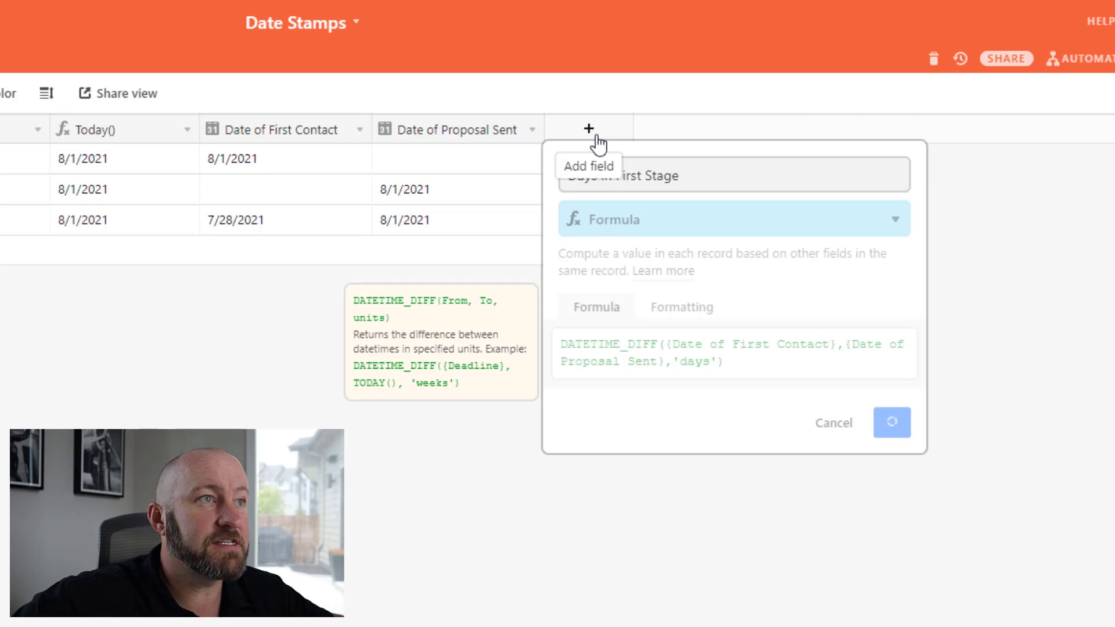
drag(236, 224, 391, 231)
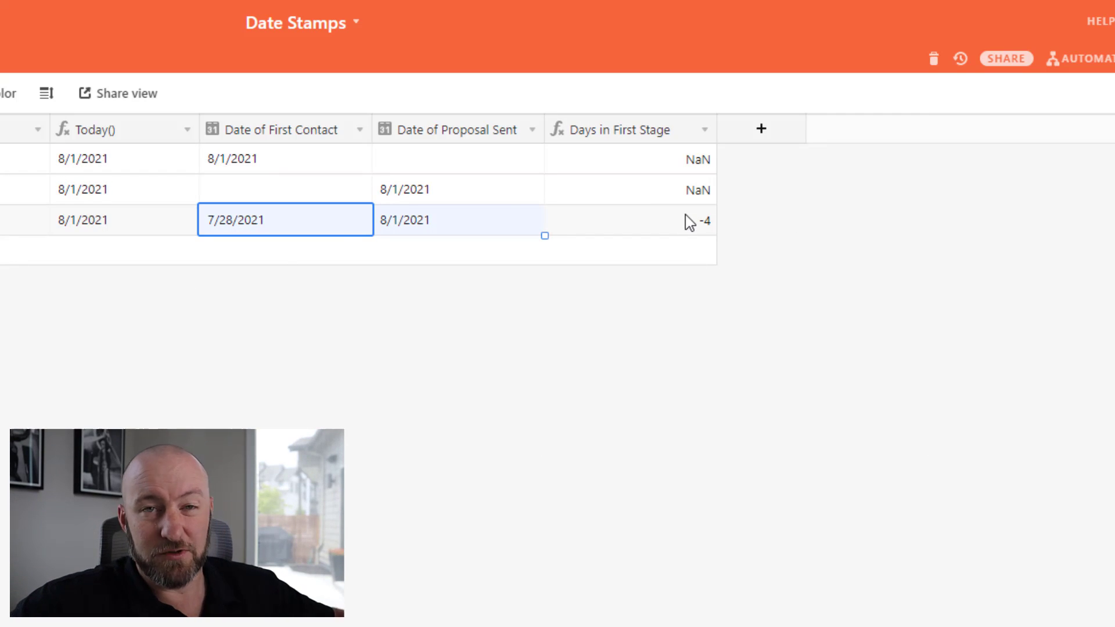
- Prefix the Days in First Stage formula with a minus sign so counts are positive
double_click(677, 137)
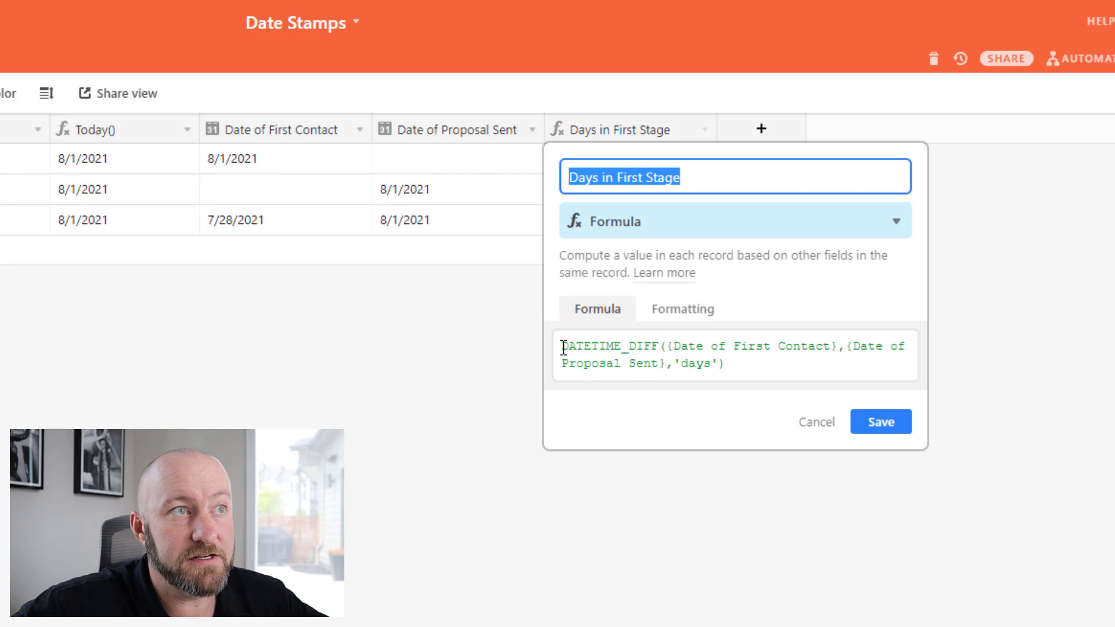
click(563, 348)
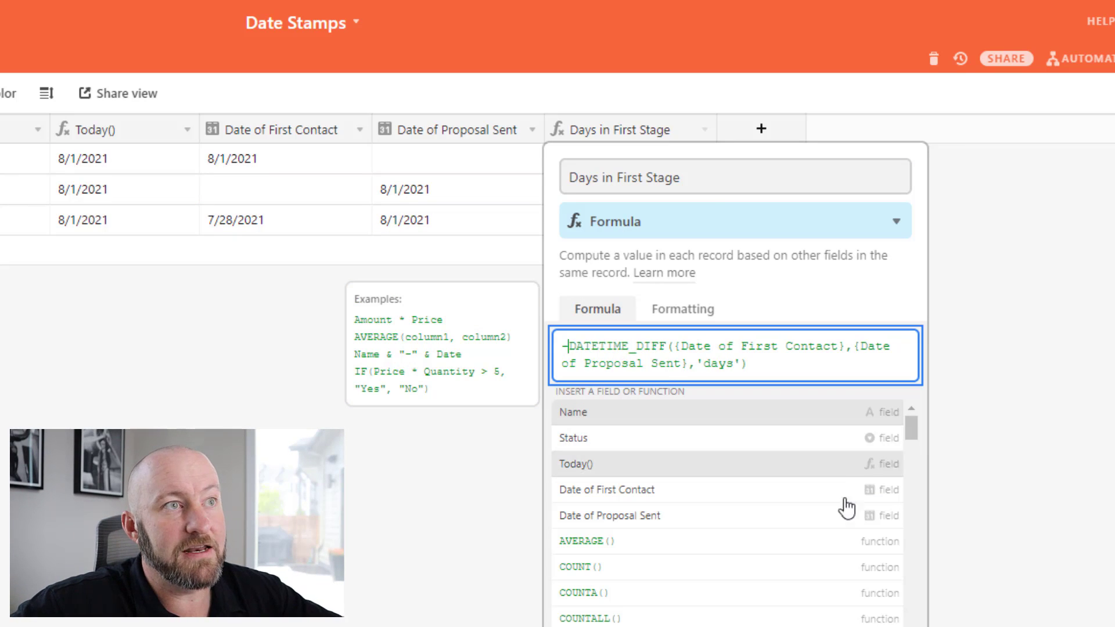
key(Return)
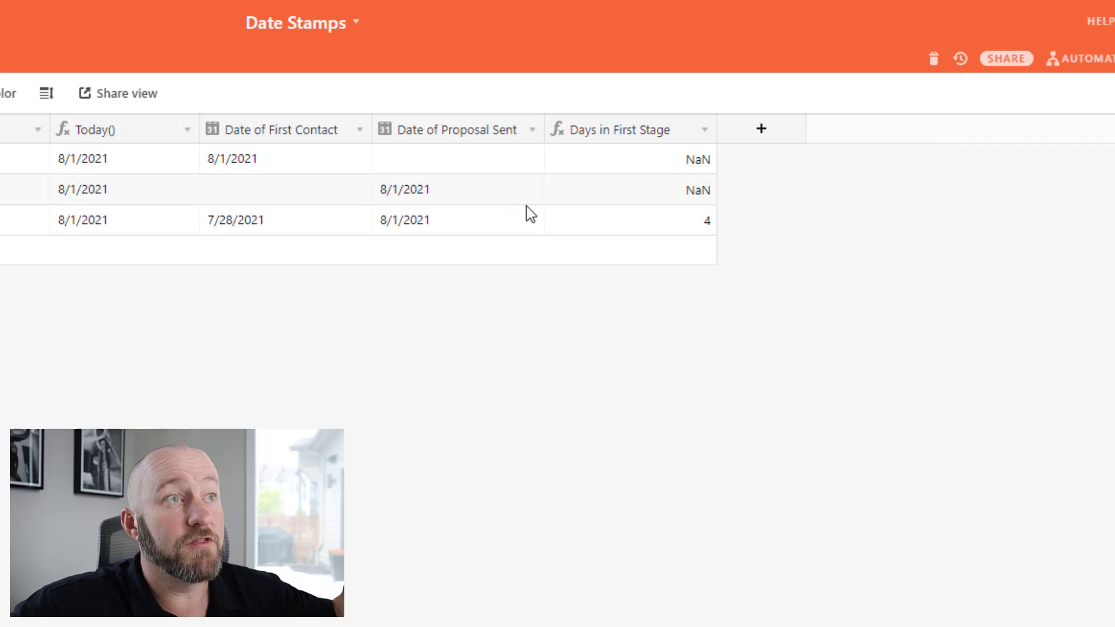
double_click(605, 127)
drag(681, 347, 696, 366)
click(558, 346)
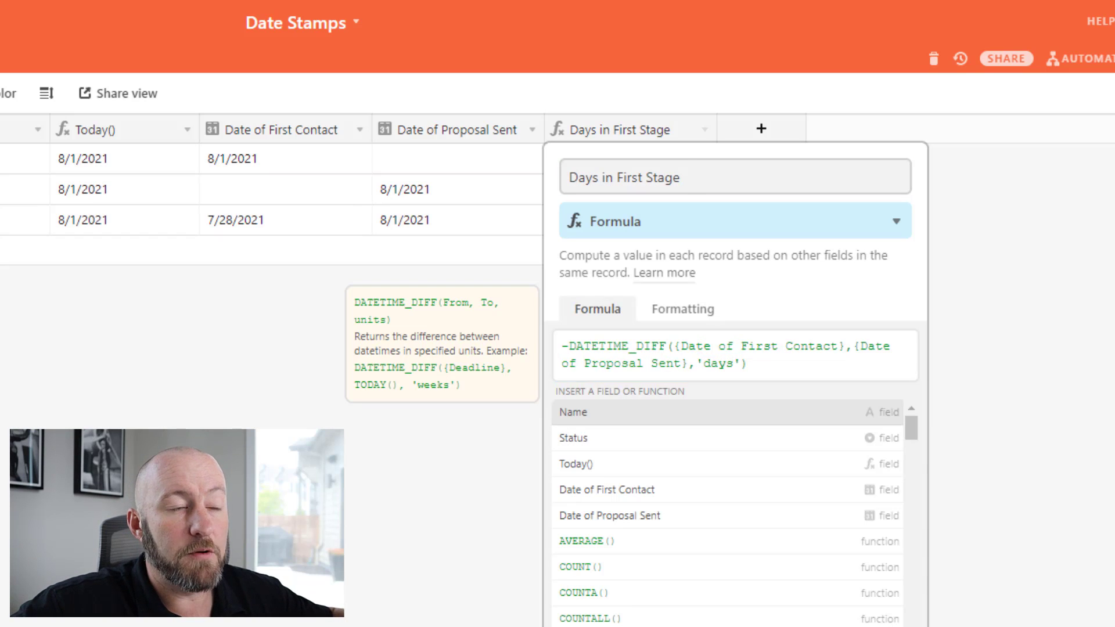
key(Return)
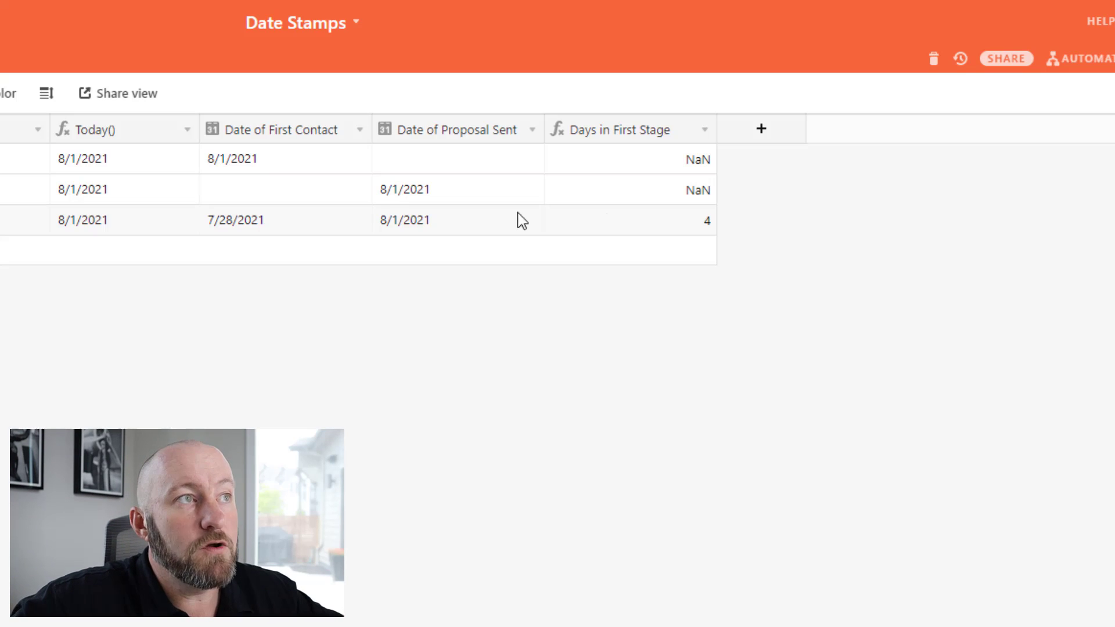
- Set Deal 2's Date of First Contact to 7/12/2021 and check the resulting day counts
click(225, 187)
click(226, 188)
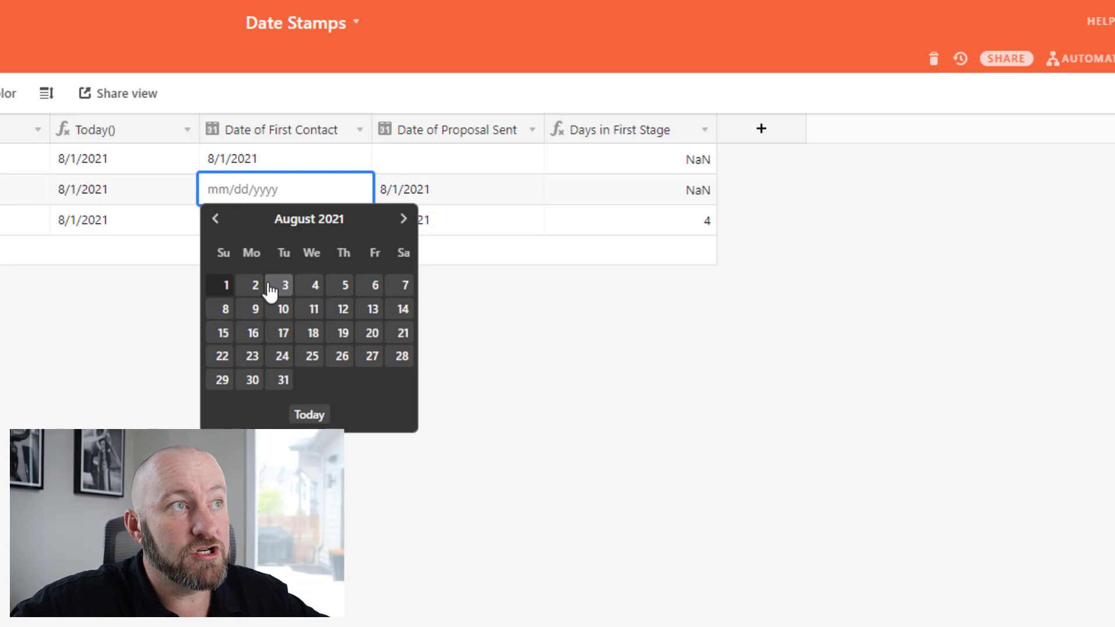
click(215, 219)
click(253, 333)
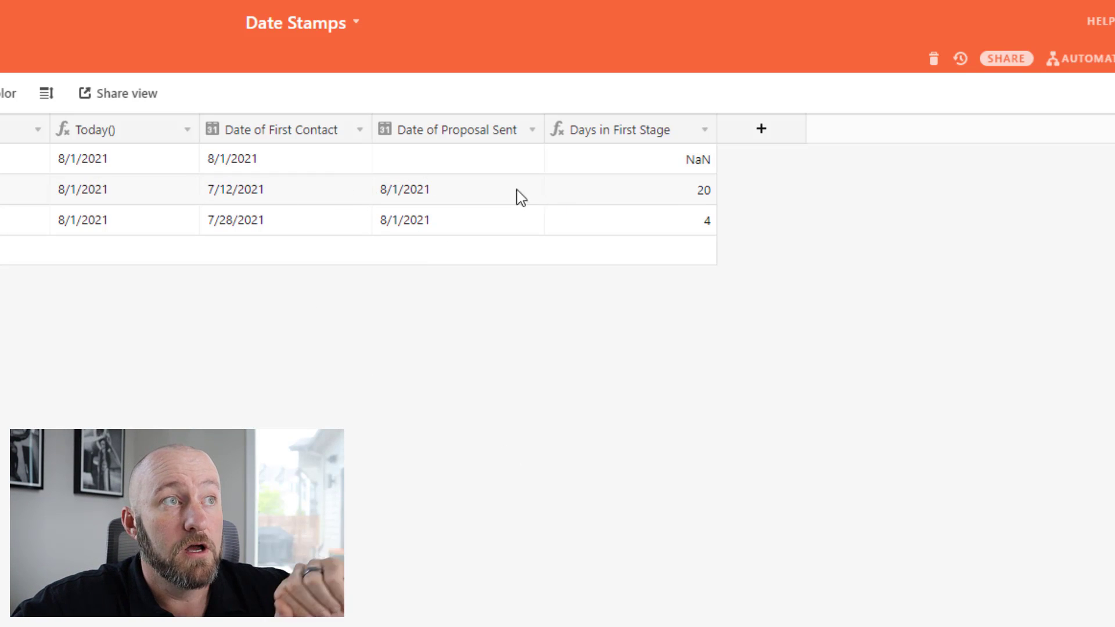
click(668, 191)
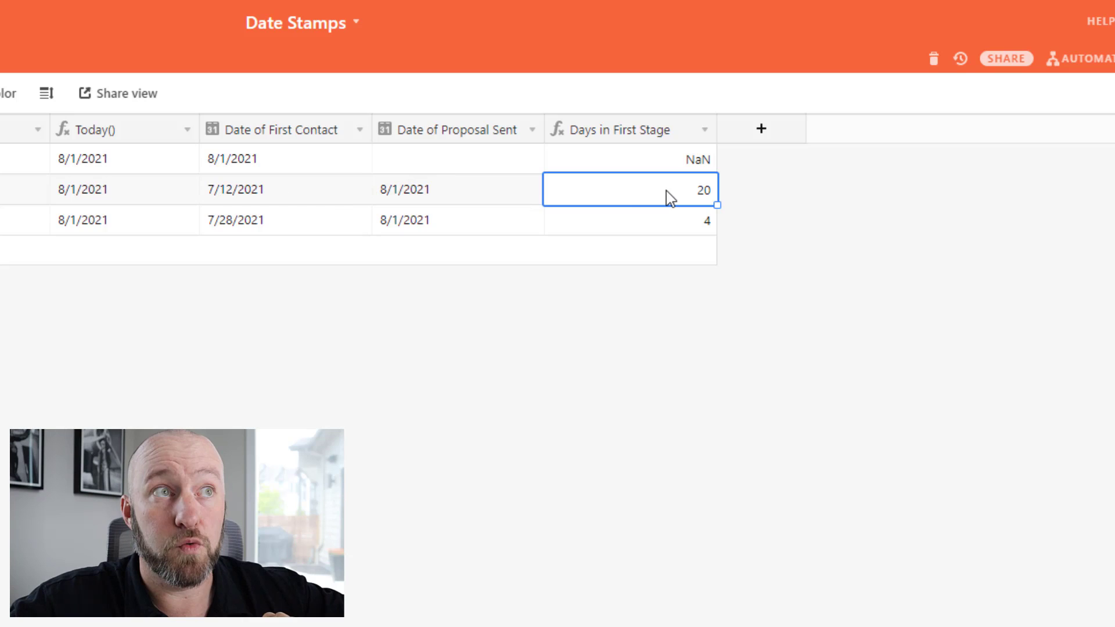
click(269, 225)
click(615, 221)
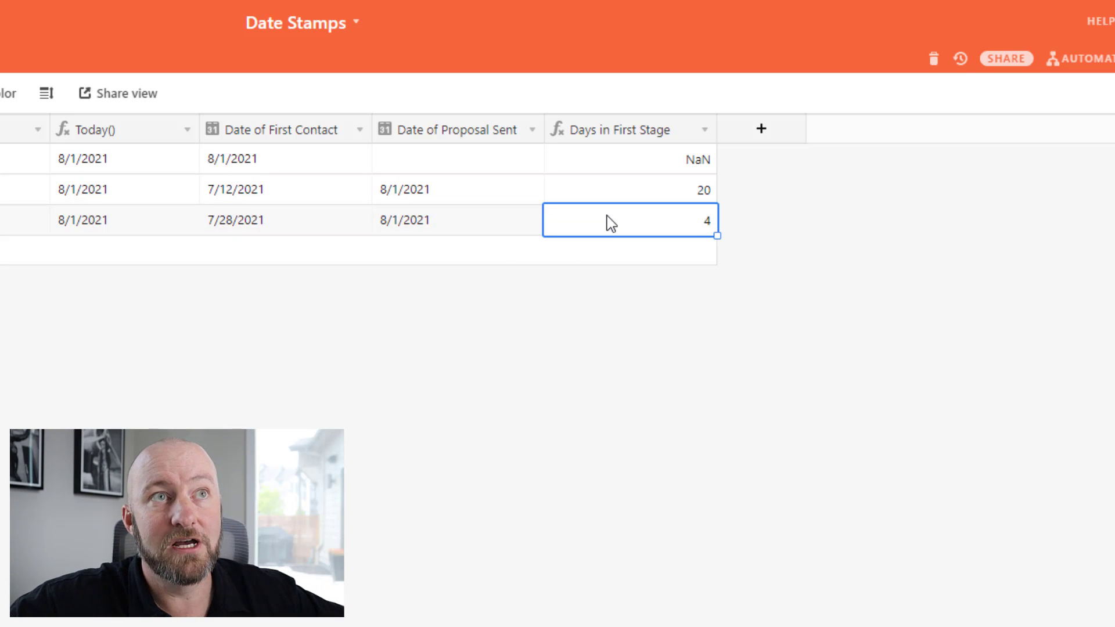
click(1086, 42)
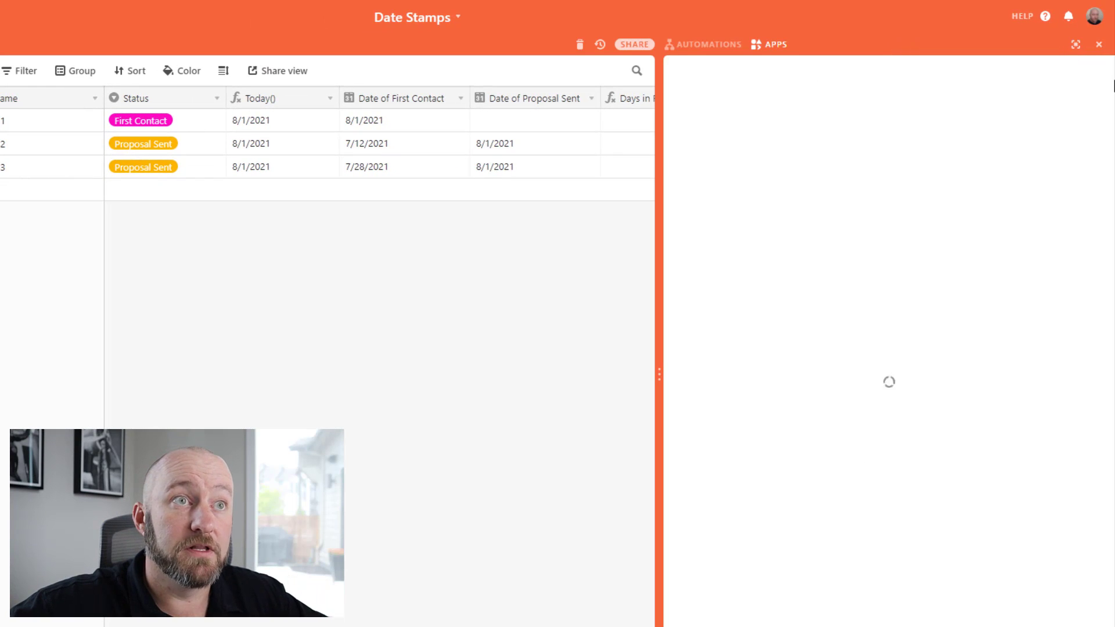
- Add the Summary app from the Marketplace to the base
click(888, 501)
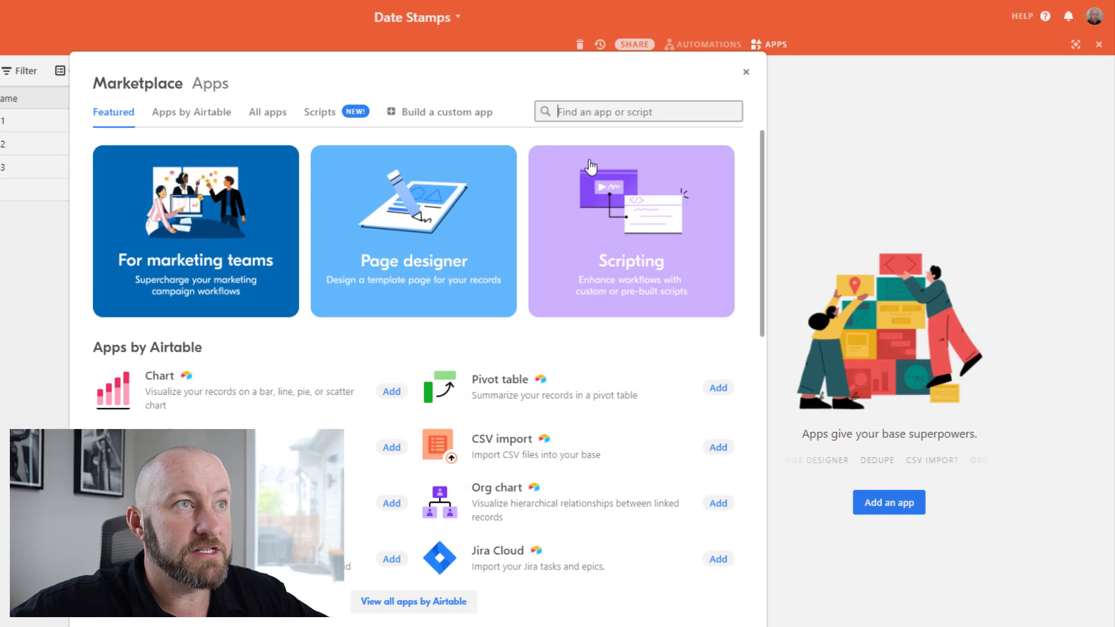
text(summ)
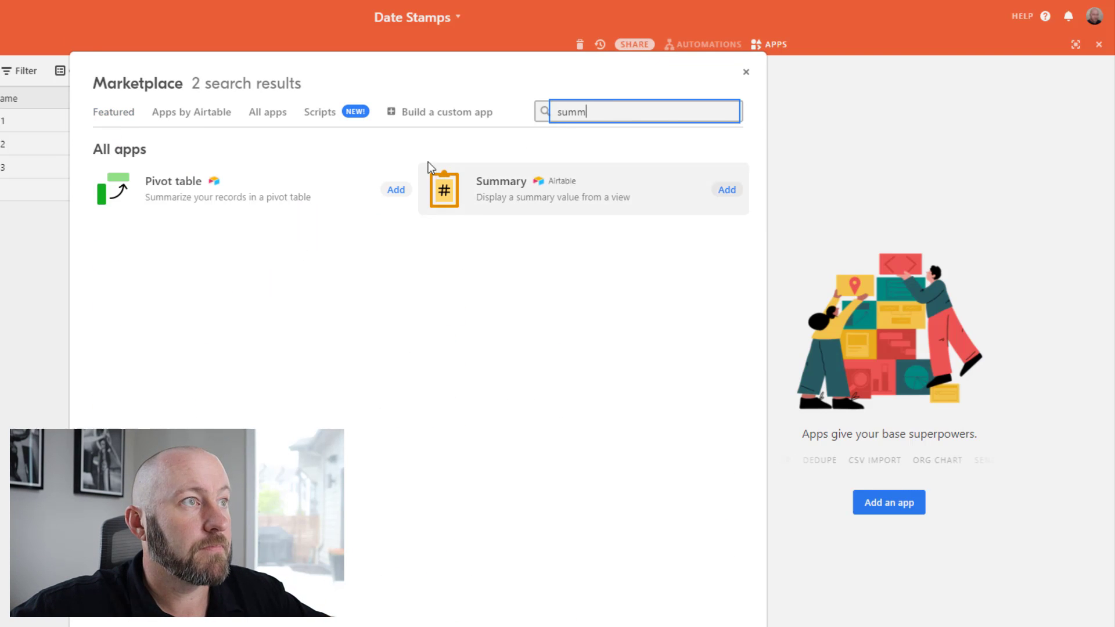
click(552, 199)
click(673, 116)
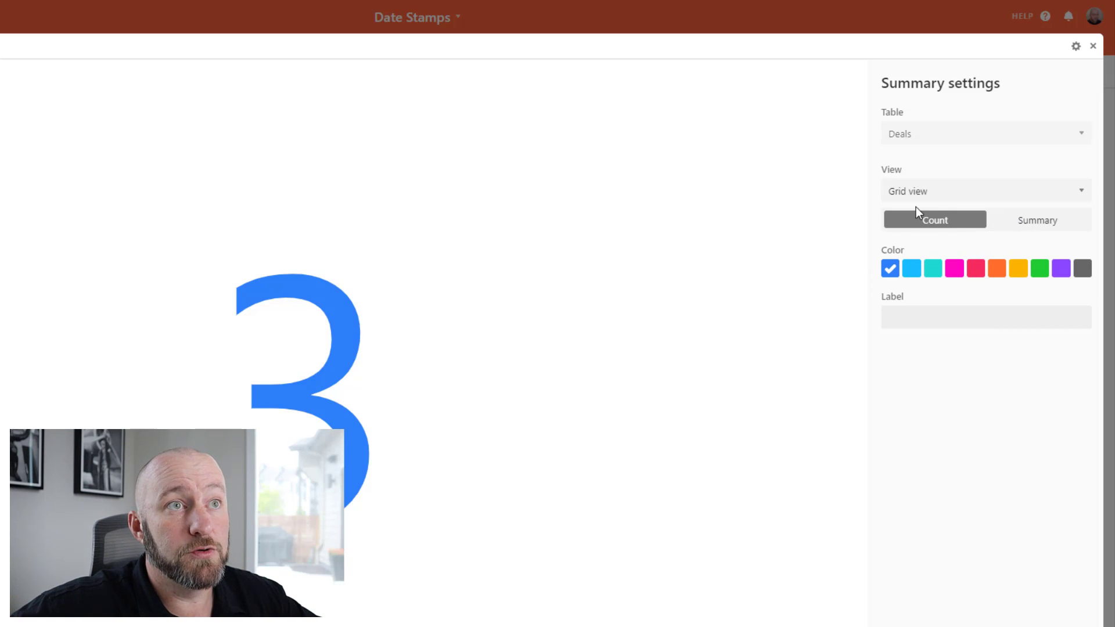
- Configure it to average Days in First Stage from Grid view, labelled 'Avg in 1st Stage'
click(912, 195)
click(913, 222)
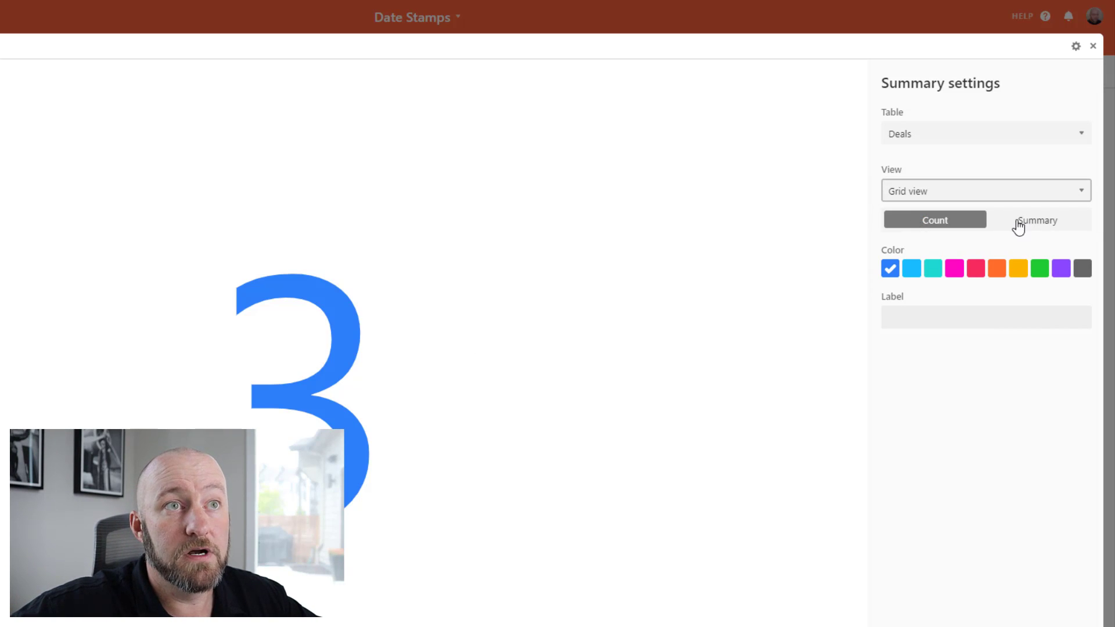
click(1019, 226)
click(976, 274)
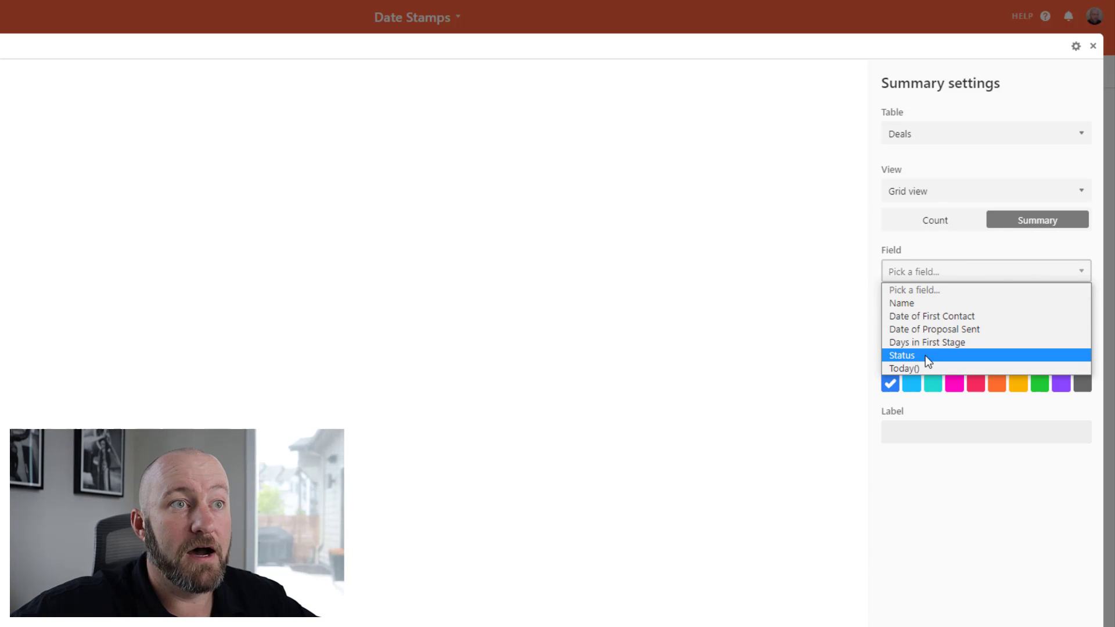
click(933, 342)
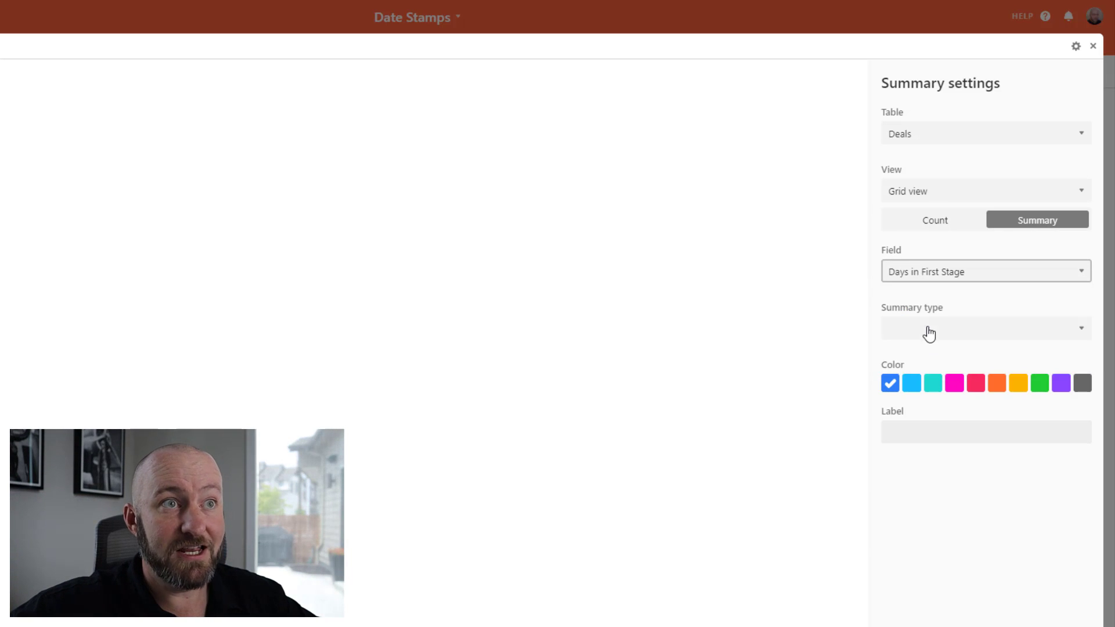
click(929, 334)
click(904, 384)
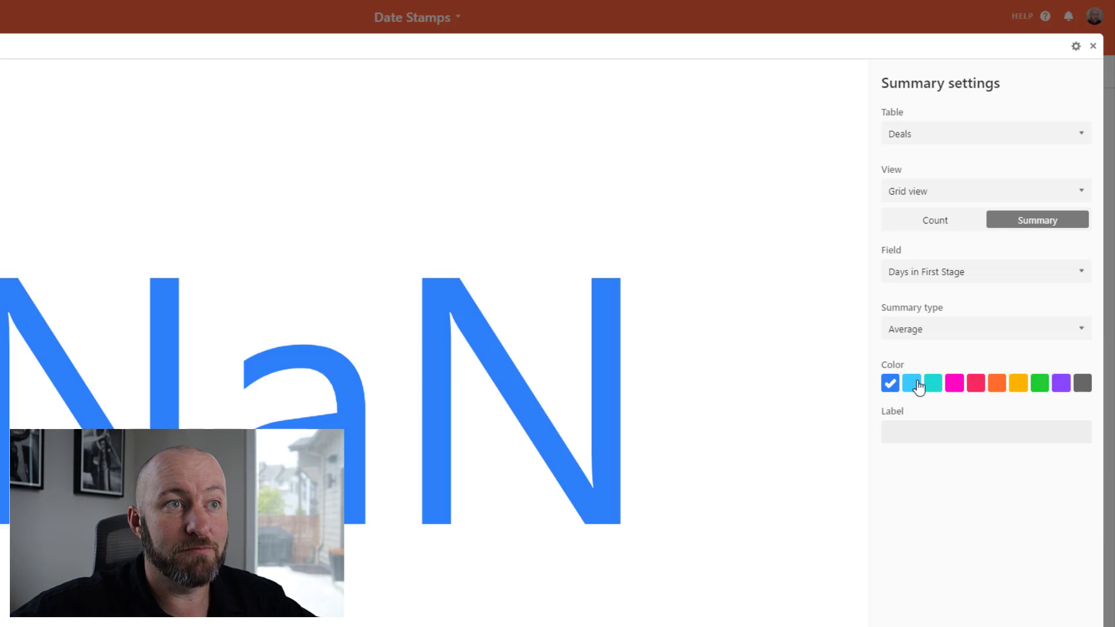
click(923, 434)
text(Avg)
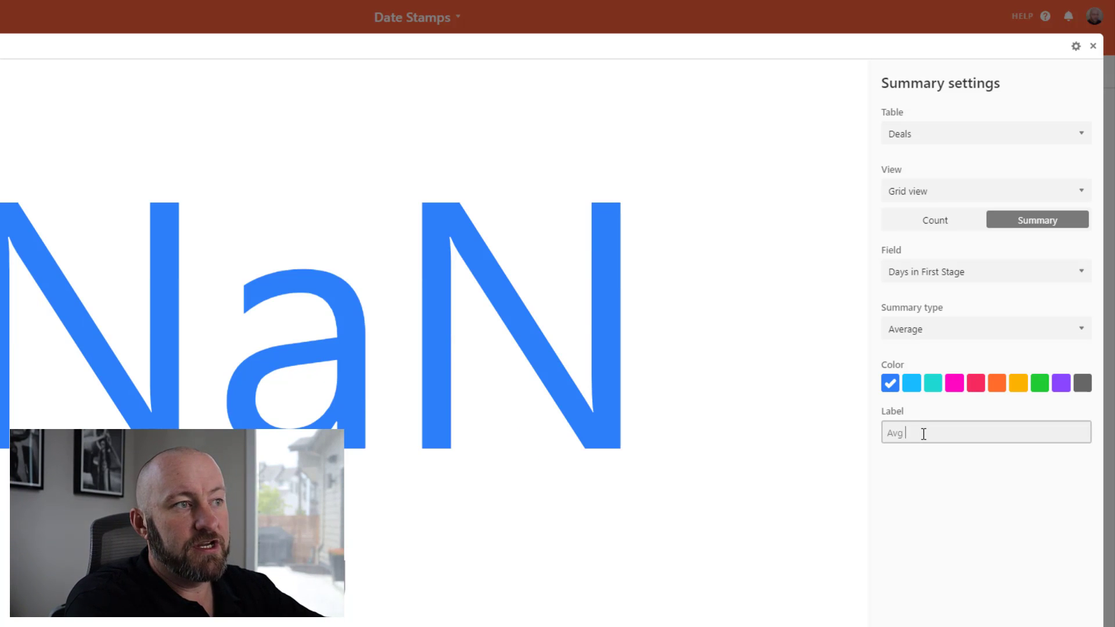
text( in 1st Stage)
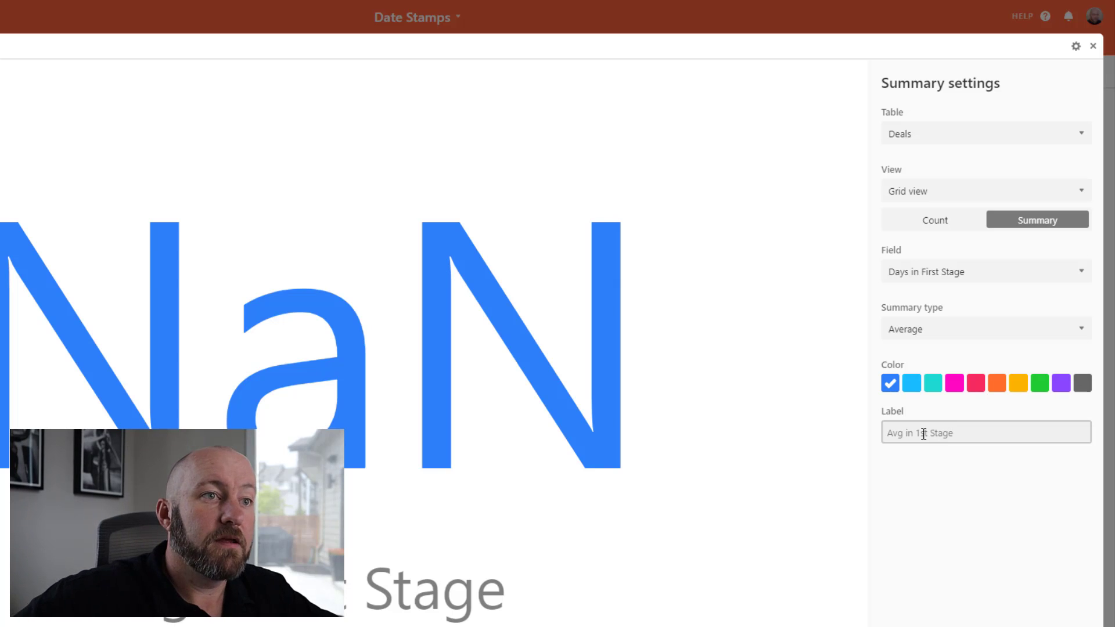
key(Escape)
key(Escape)
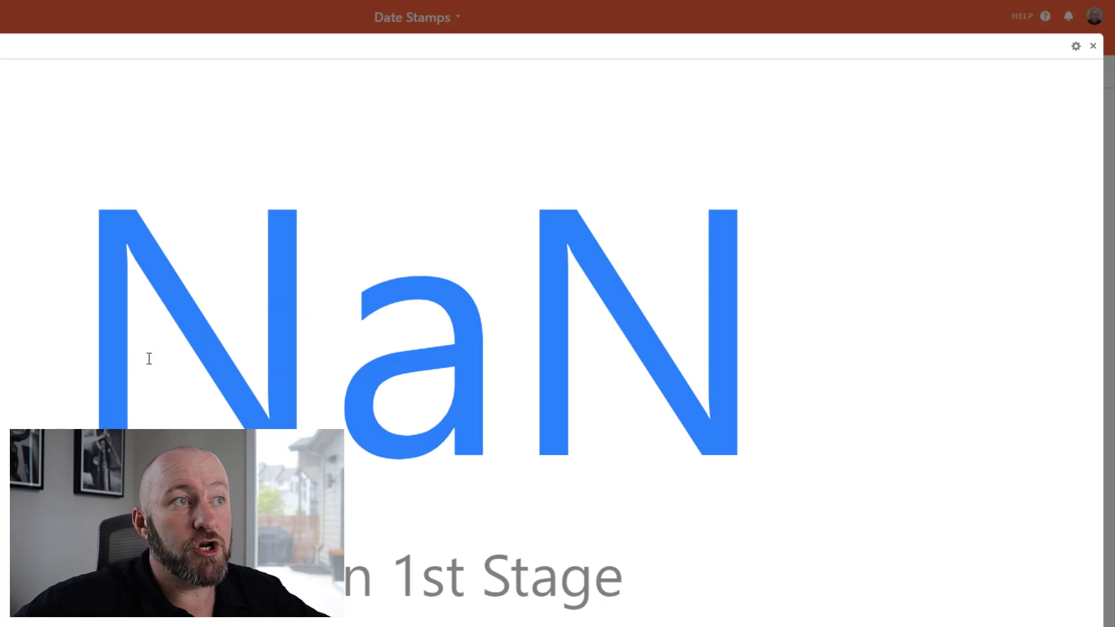
- Close the enlarged summary and inspect Deal 1's NaN Days in First Stage result
click(1093, 46)
click(511, 163)
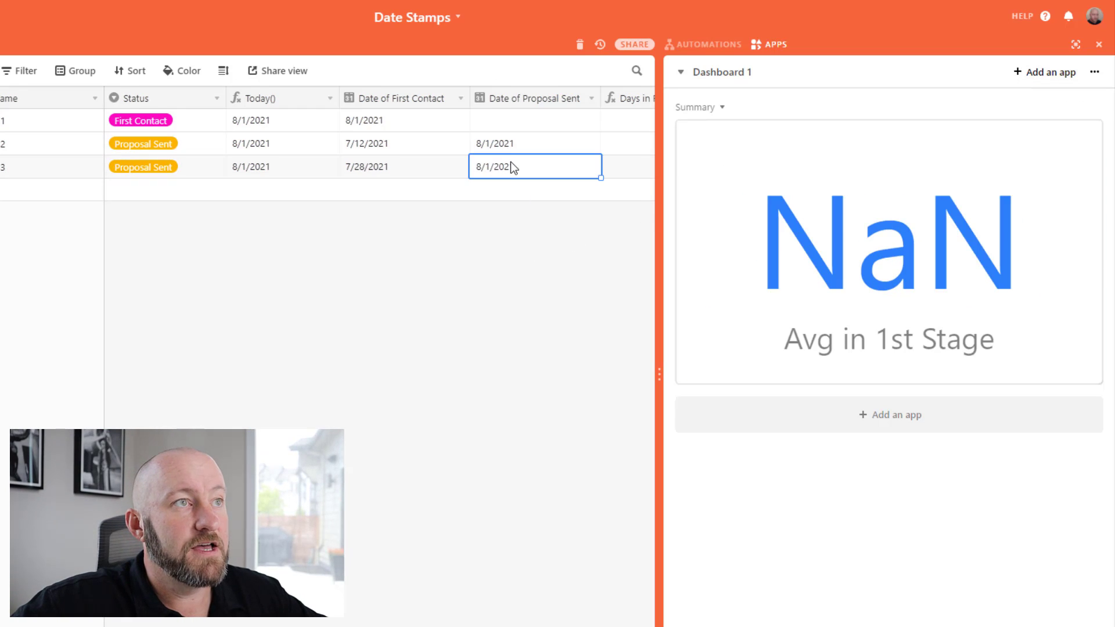
key(Right)
click(566, 124)
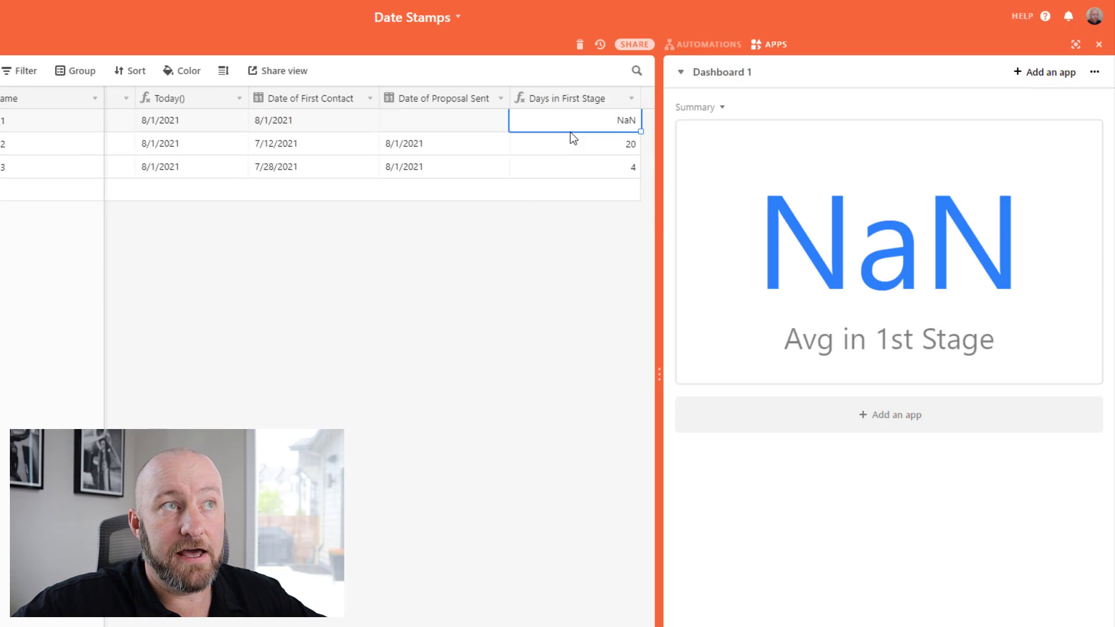
- Start rewriting the formula as IF(AND({Date of First Contact},{Date of Proposal Sent}), …)
double_click(559, 100)
click(344, 277)
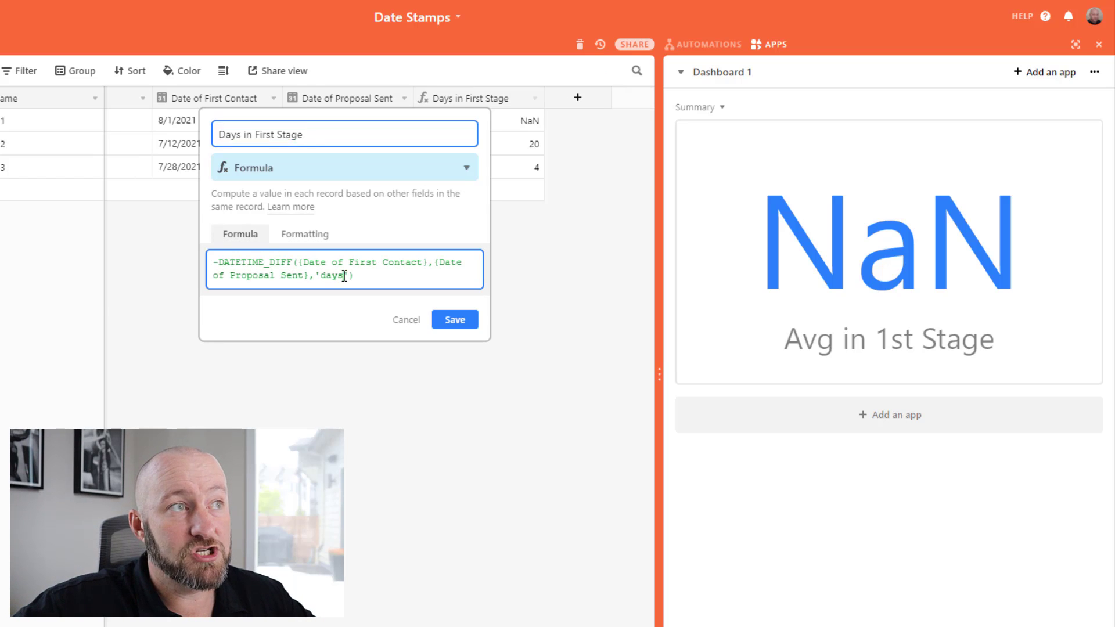
key(ctrl+a)
key(ctrl+c)
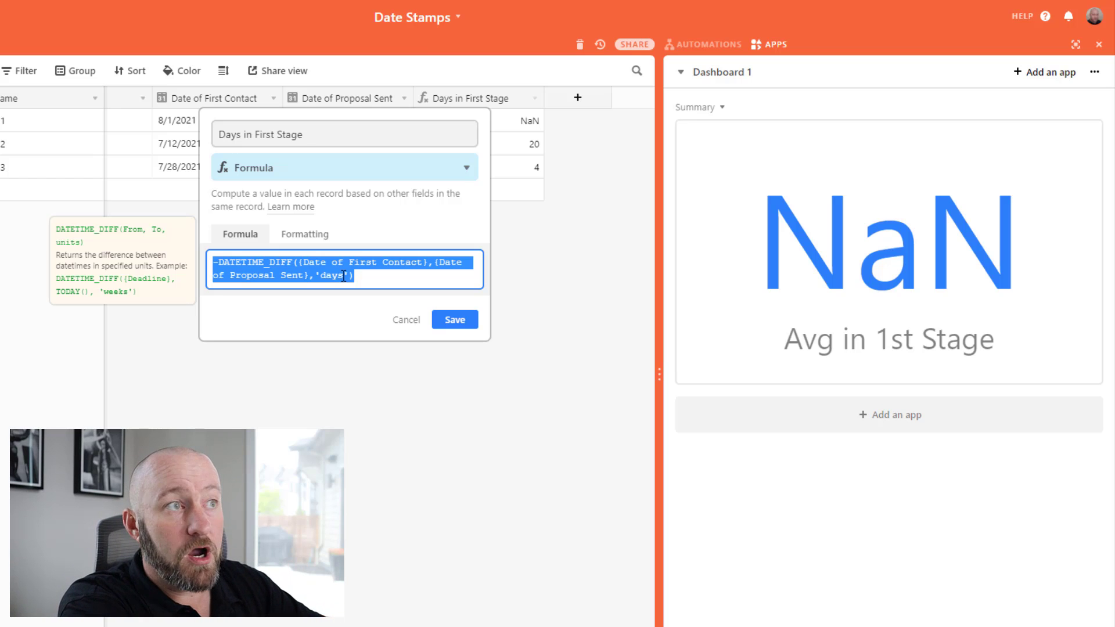
text(if())
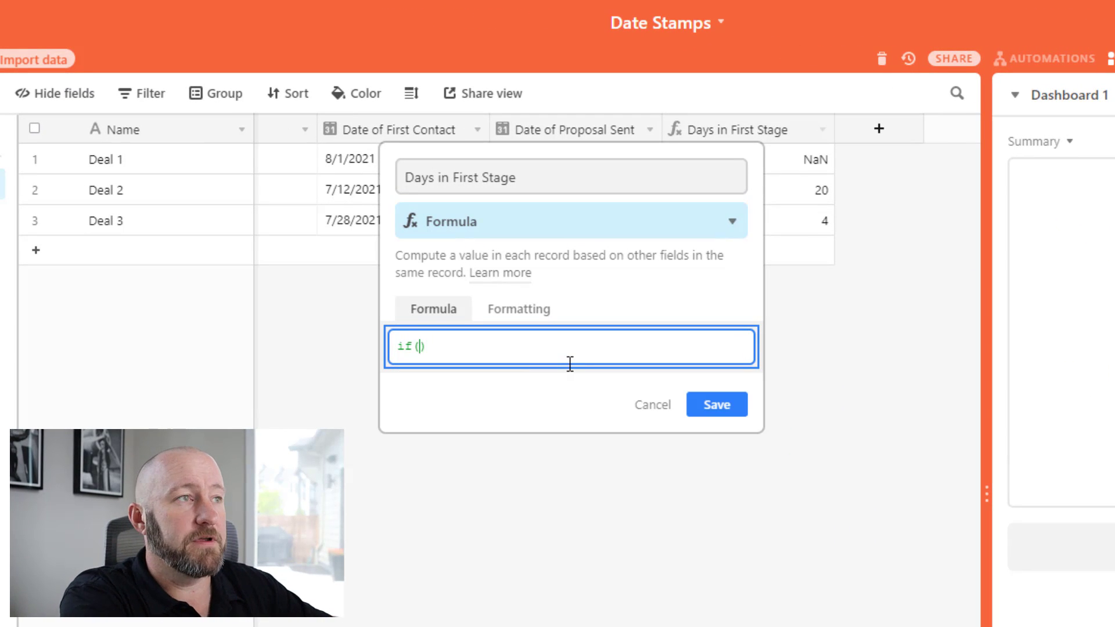
key(Left)
text(and()
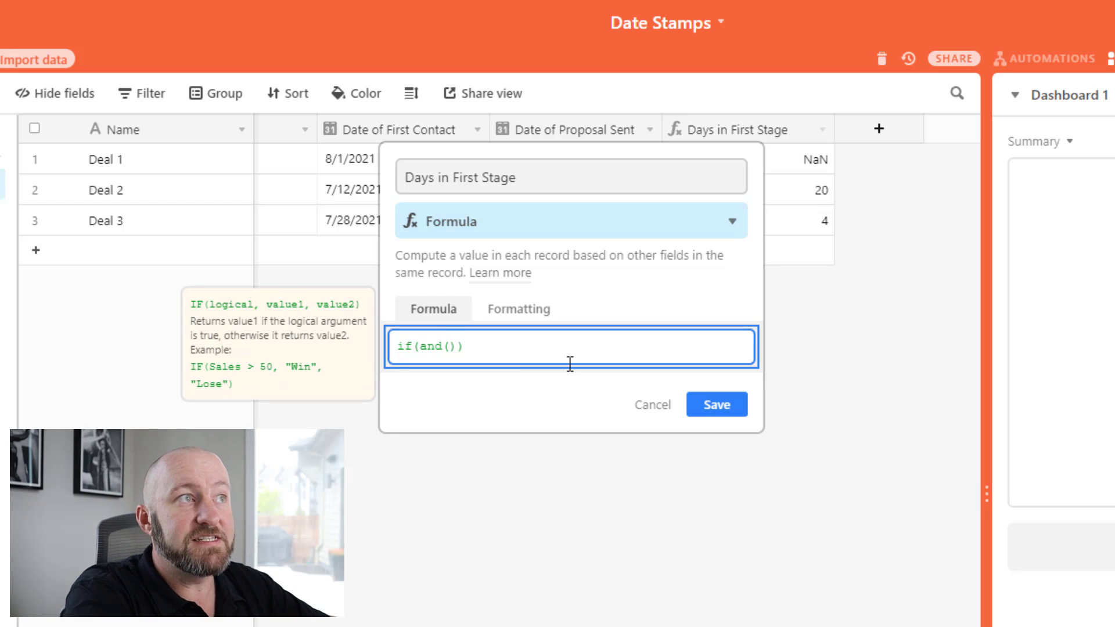
text({Da)
key(Tab)
text(,)
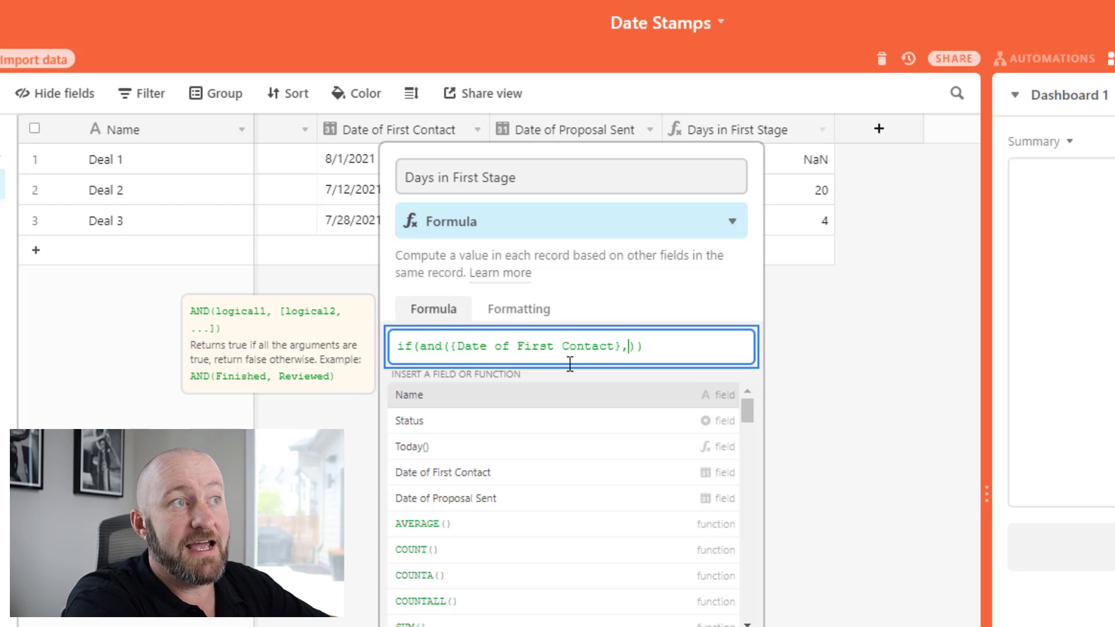
text({prop)
key(Tab)
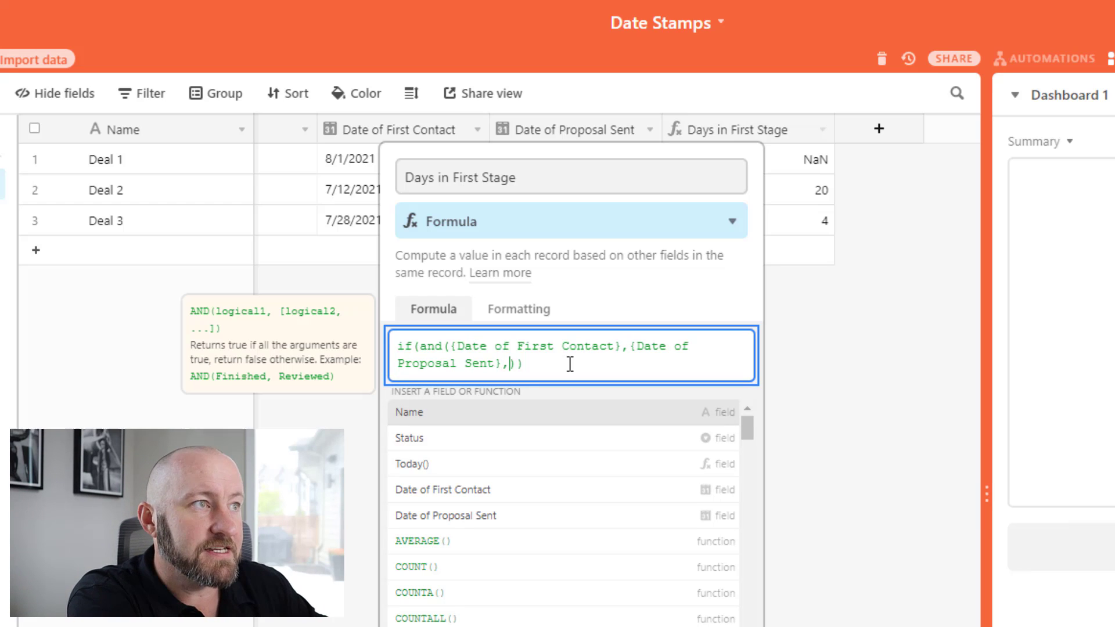
- Paste the original -DATETIME_DIFF calculation as the IF result and save the formula
key(BackSpace)
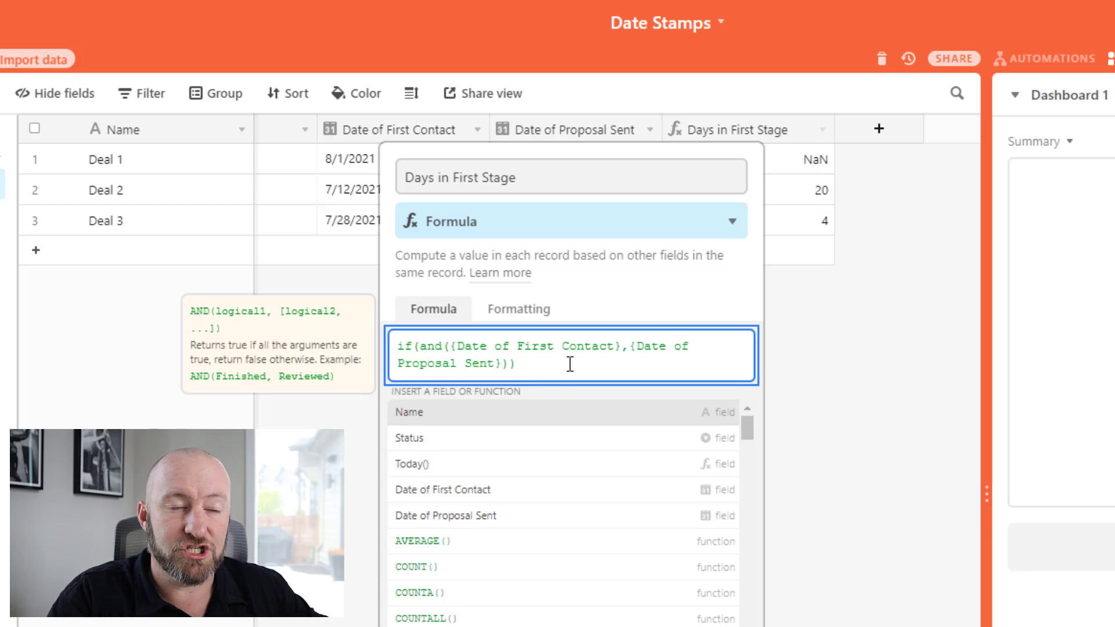
text(,)
key(ctrl+v)
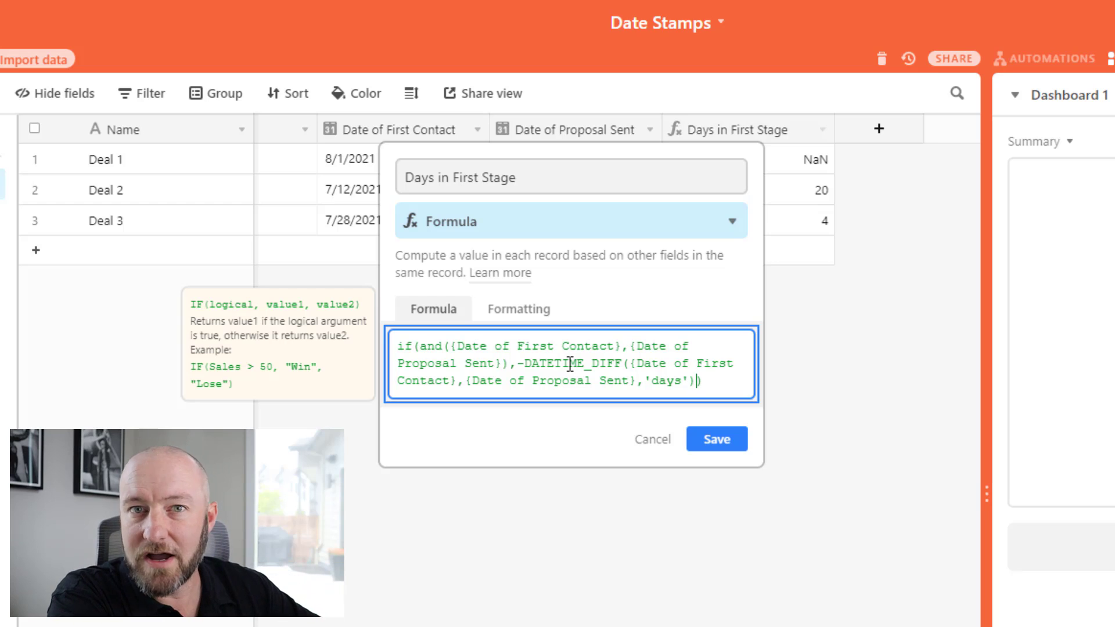
key(Tab)
key(Tab)
key(Return)
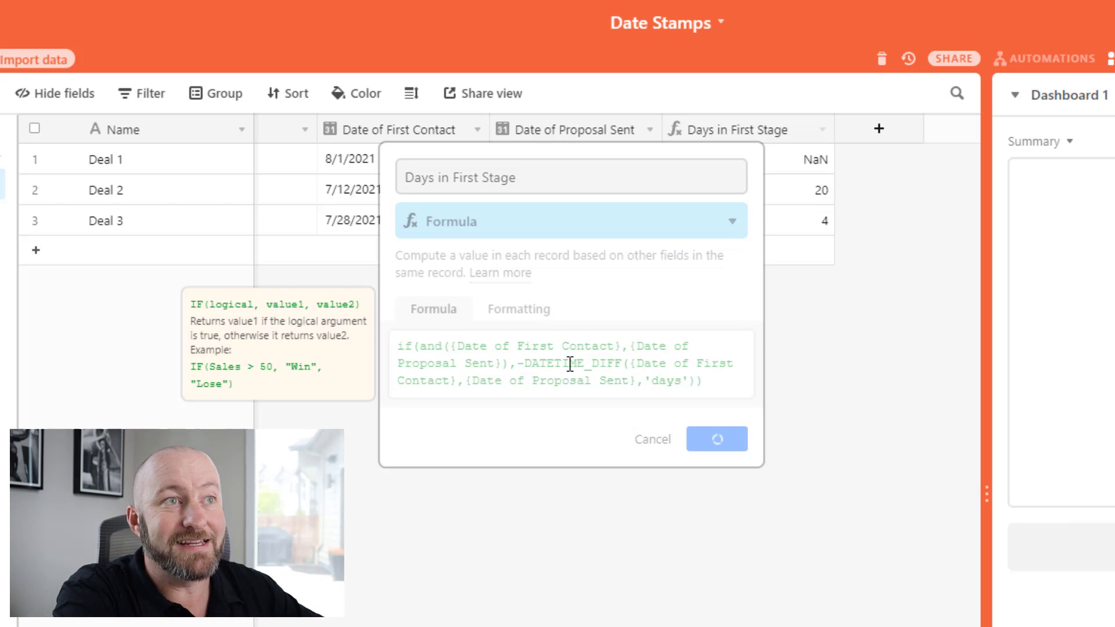
click(744, 170)
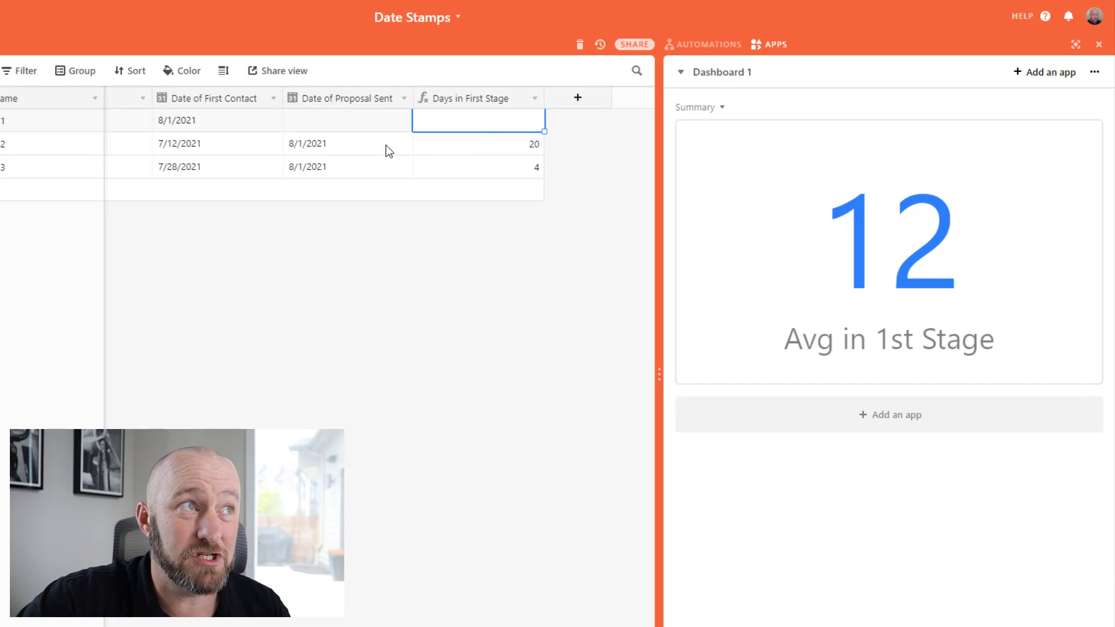
drag(249, 124, 340, 128)
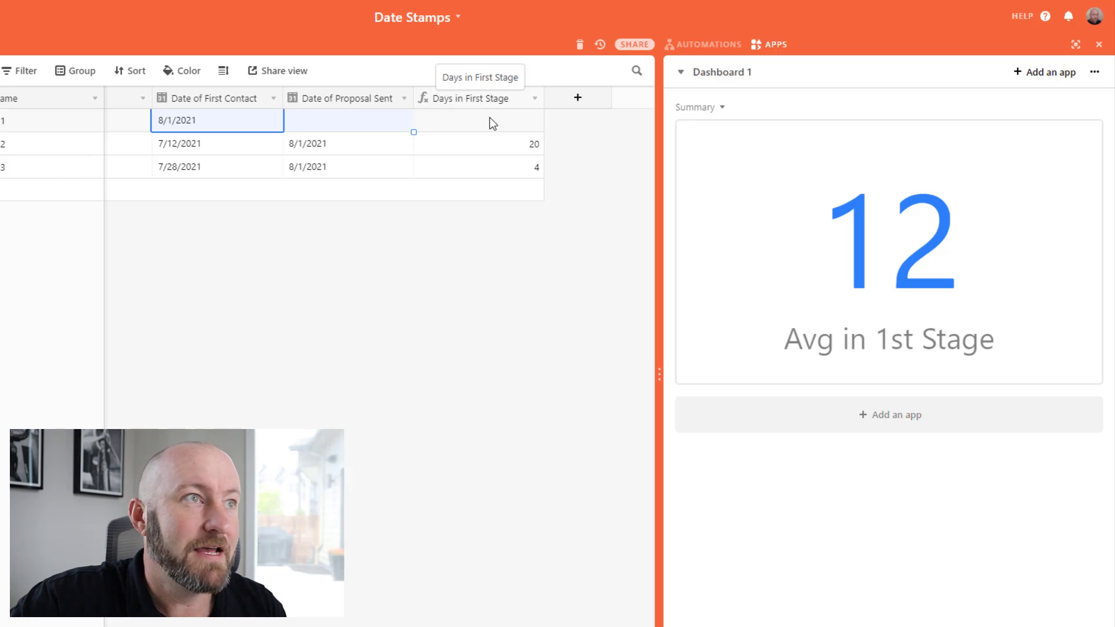
drag(464, 142, 462, 173)
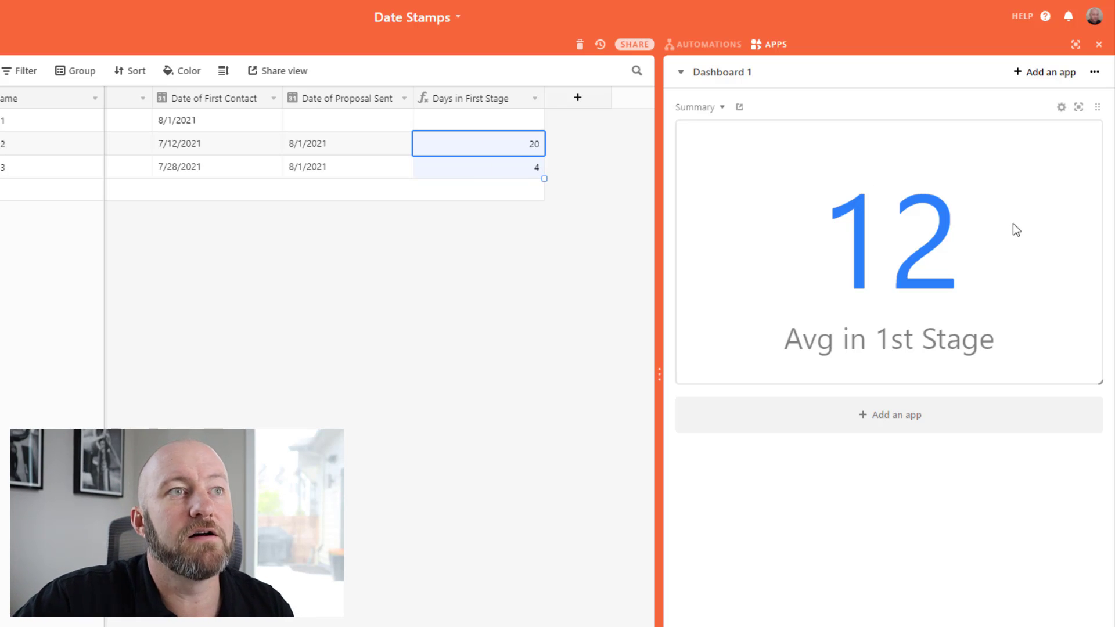
drag(821, 240, 976, 267)
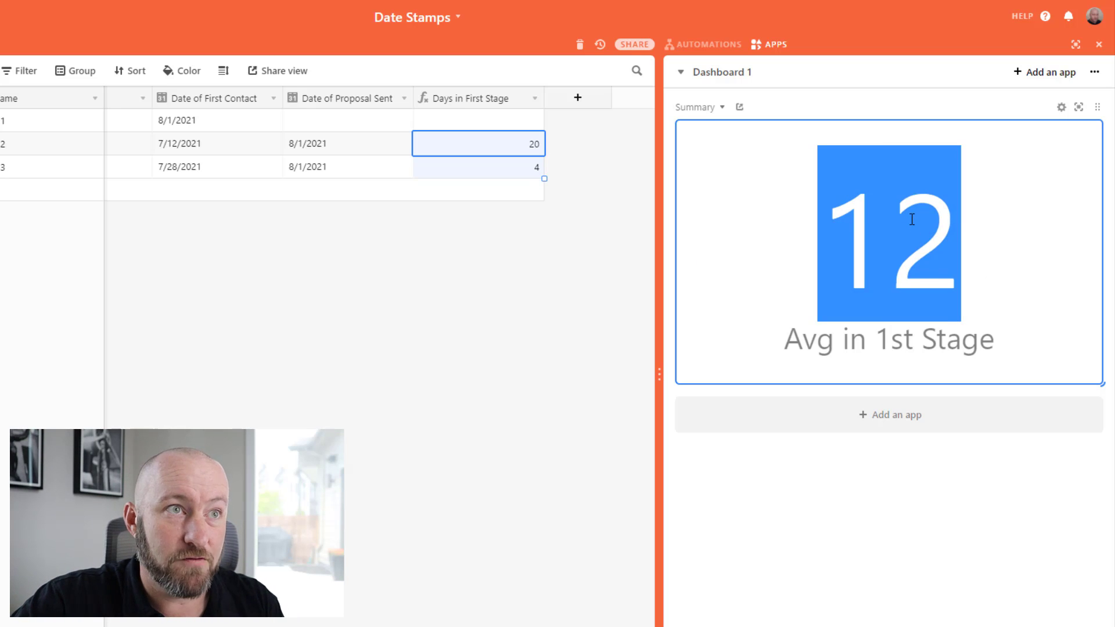
click(881, 254)
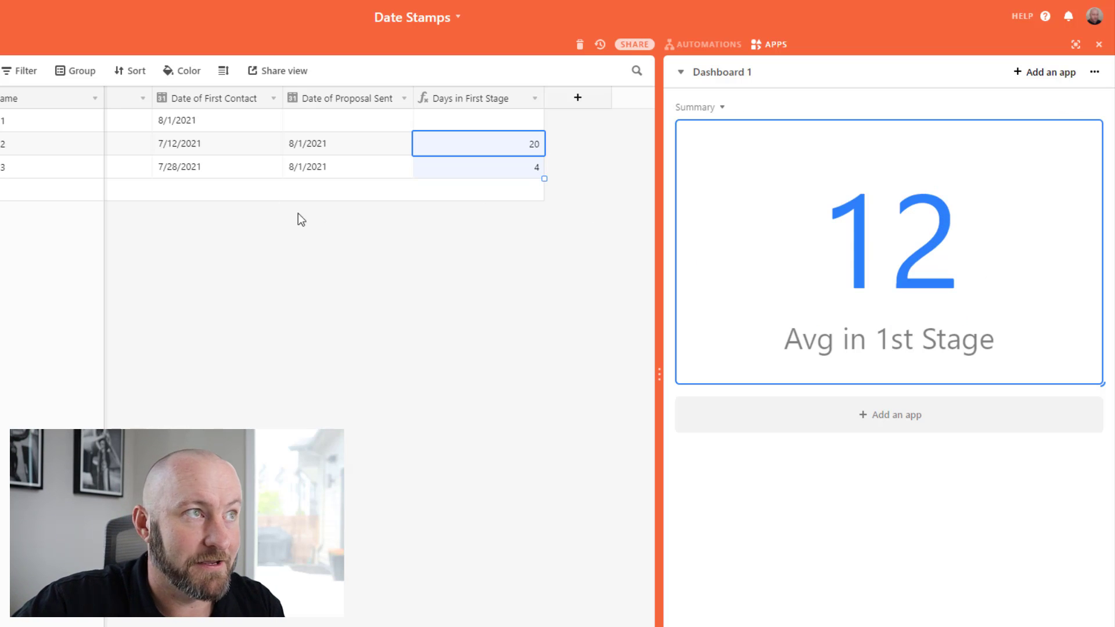
- Set Deal 1's status to Proposal Sent and check its stamped date and 0-day count
click(43, 127)
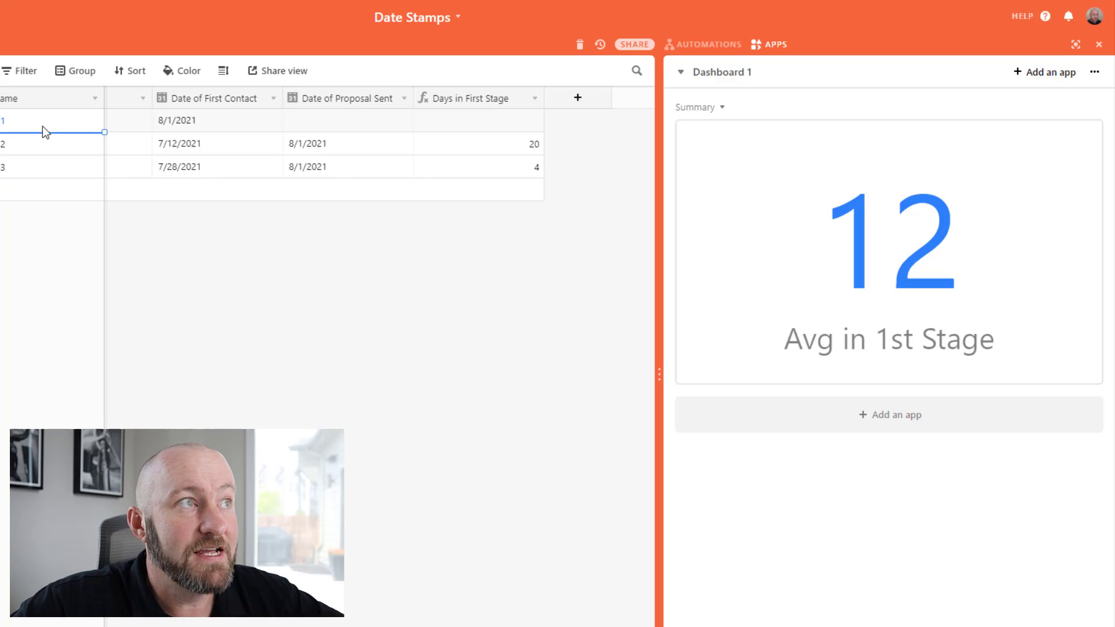
key(Right)
key(Right)
double_click(194, 123)
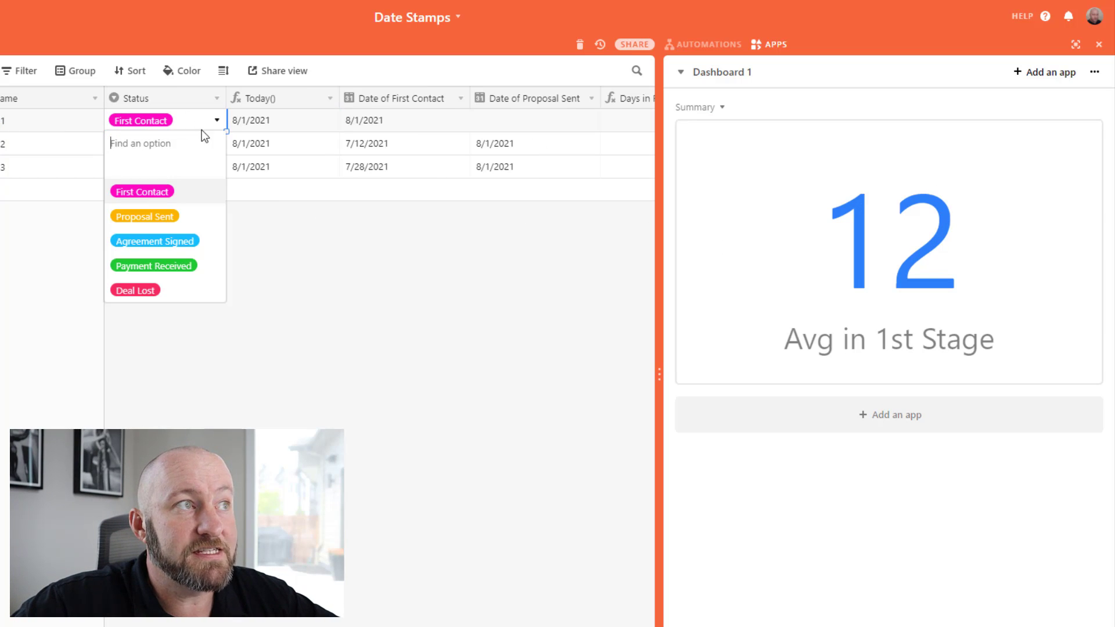
click(165, 215)
key(Right)
key(Right)
key(Right)
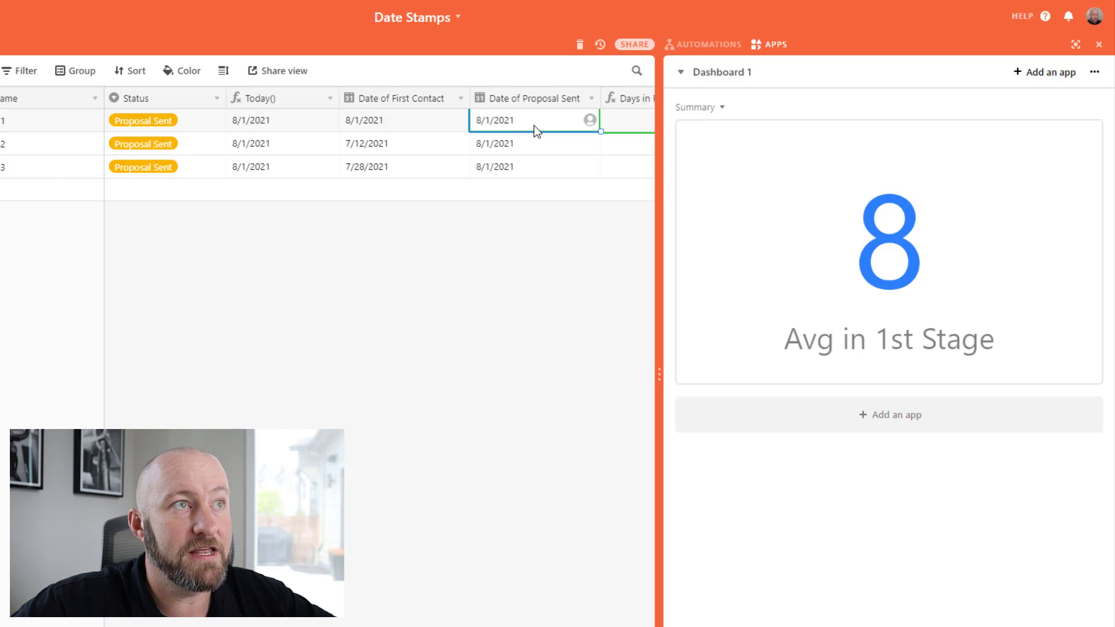
key(Right)
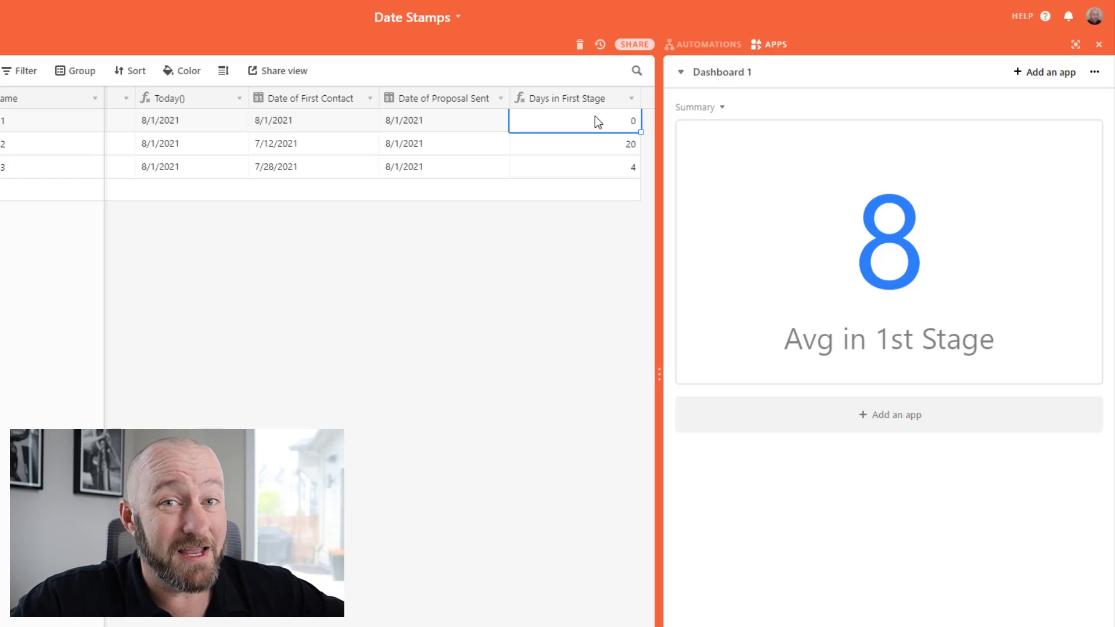
click(193, 125)
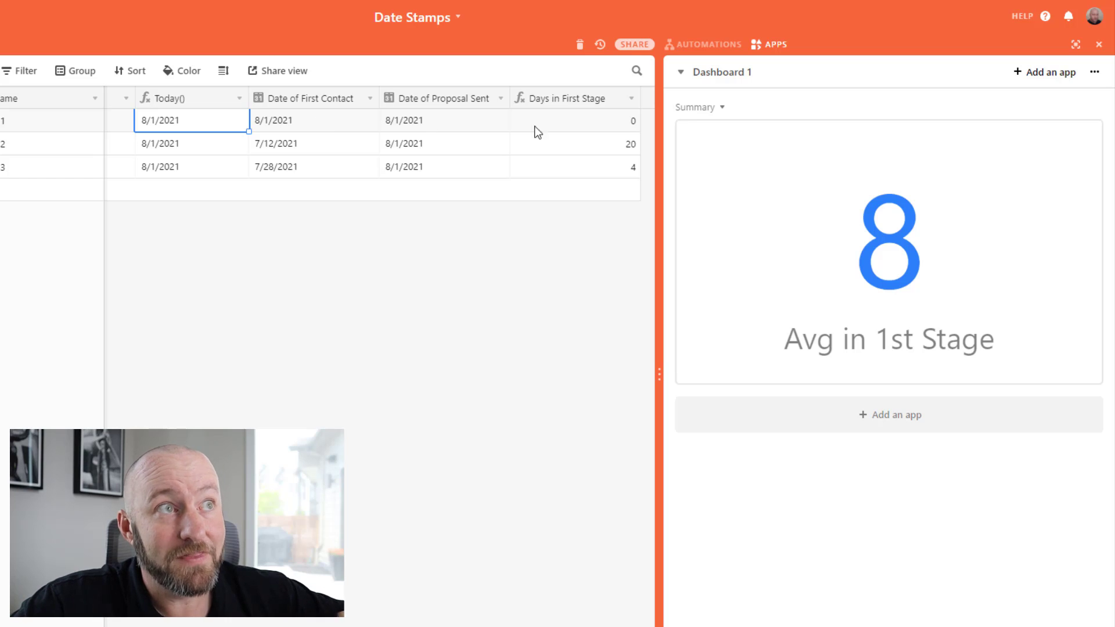
drag(602, 128, 573, 169)
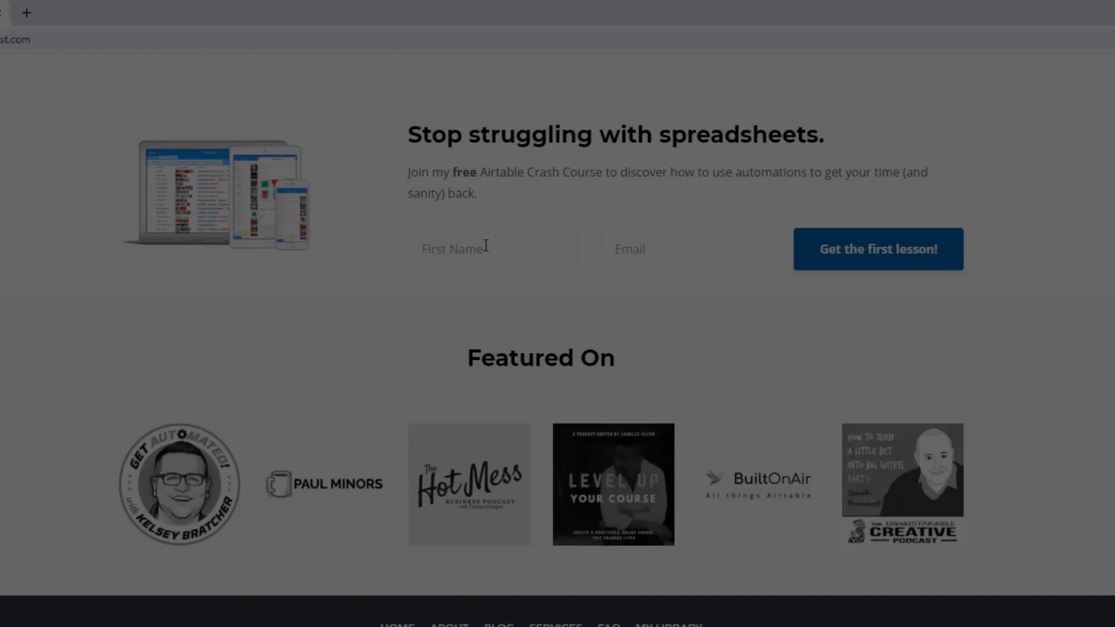
- Fill the signup form with a first name and the autofilled e-mail address
click(486, 248)
text(Gareth)
key(Tab)
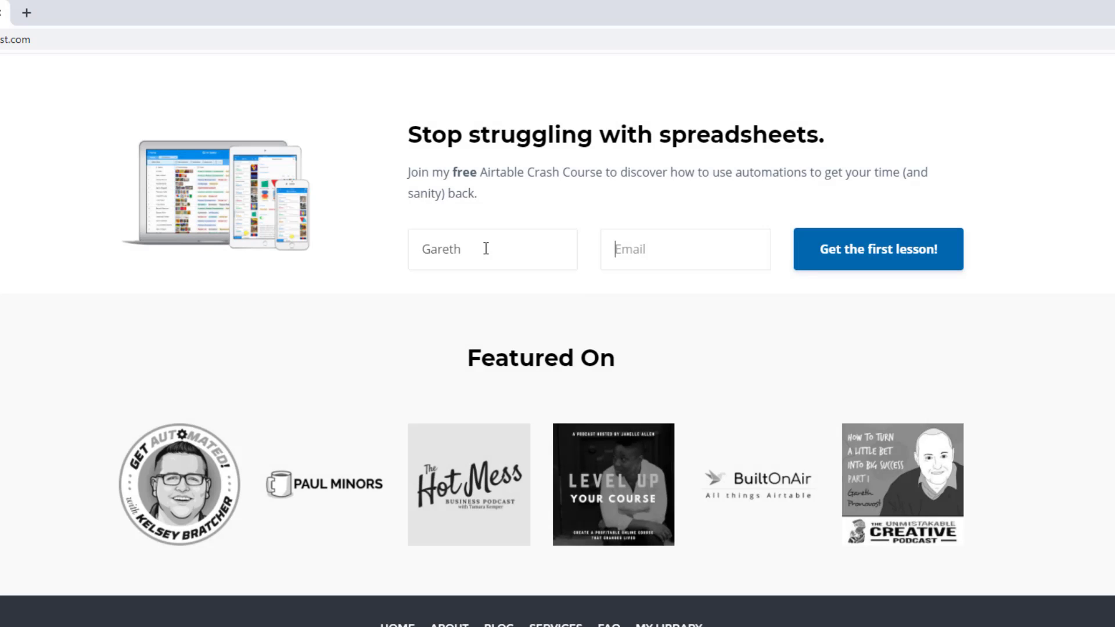
text(garet)
key(Down)
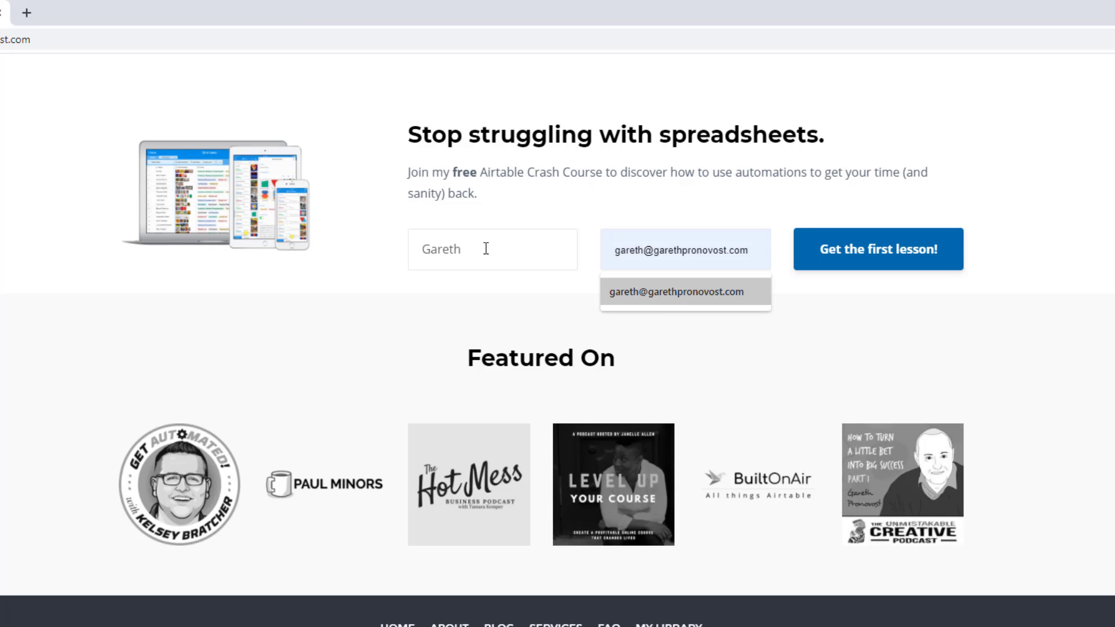
key(Return)
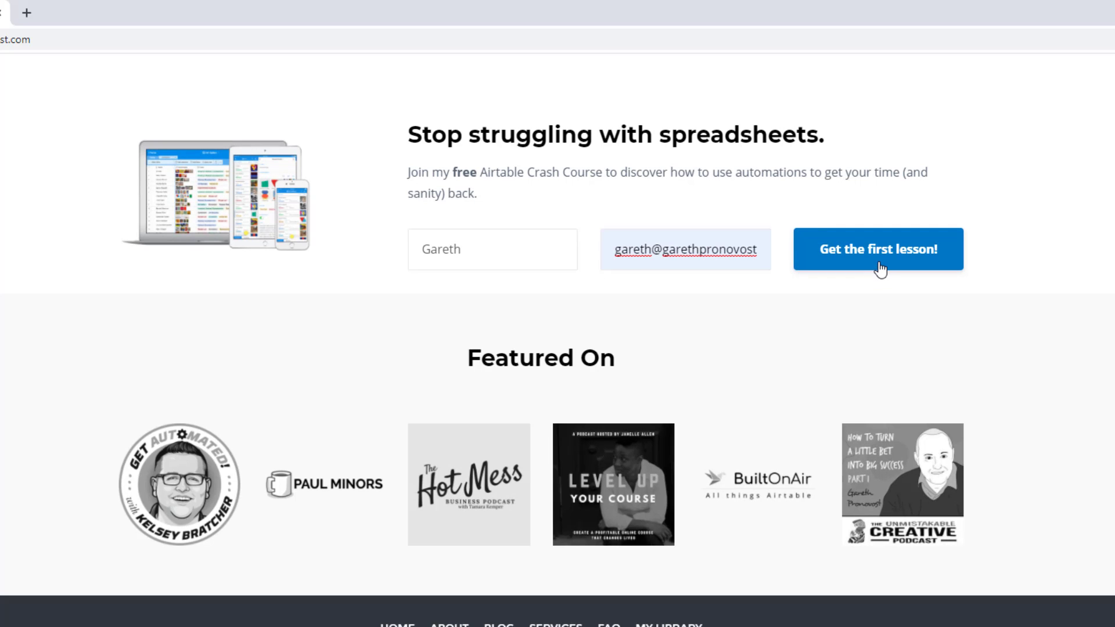
- Go to the Services page and scroll down to the consulting option cards
scroll(879, 269, up, 20)
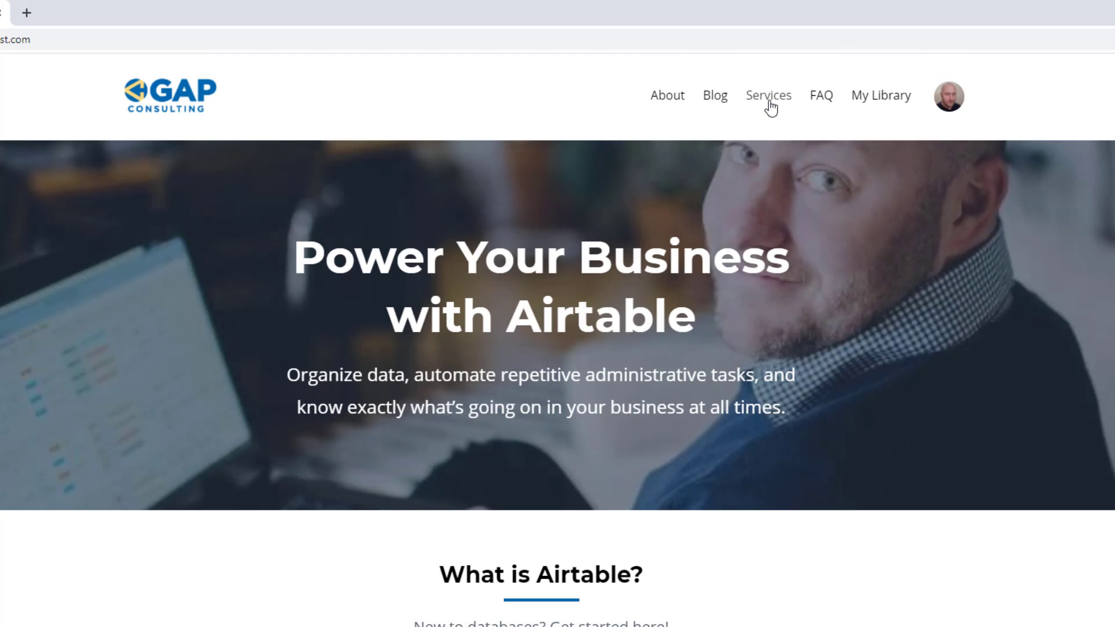
click(770, 98)
scroll(412, 387, down, 7)
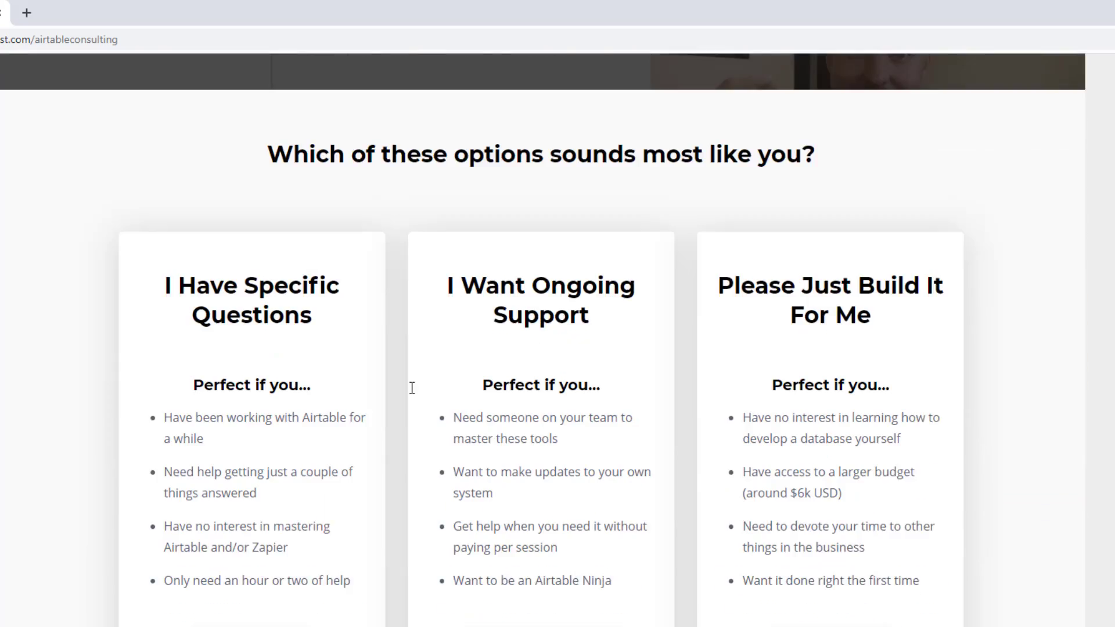
scroll(412, 387, down, 3)
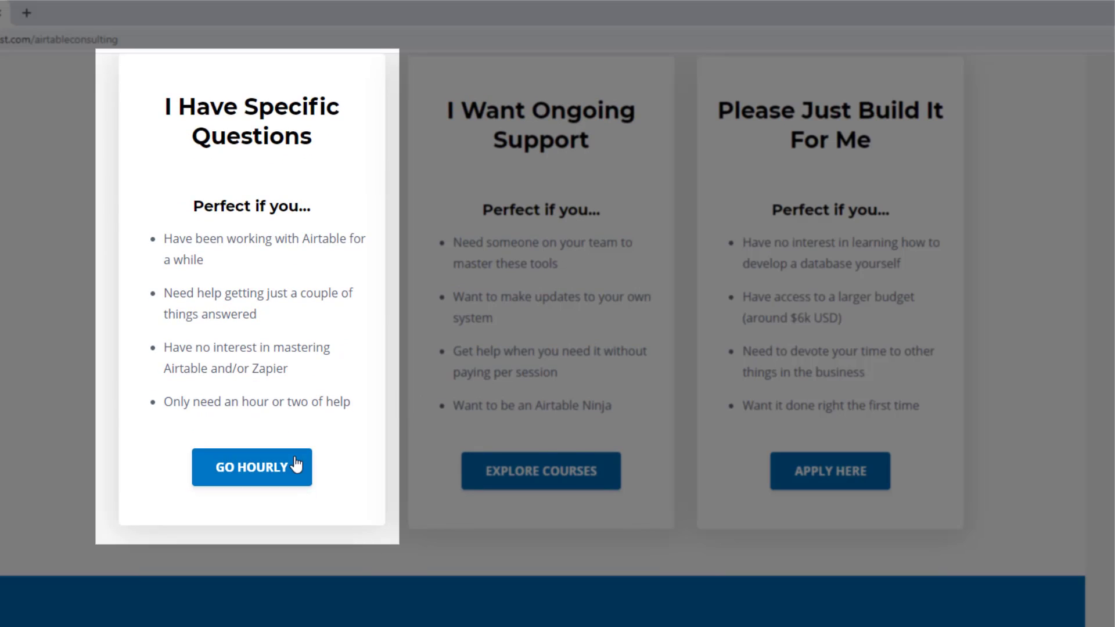